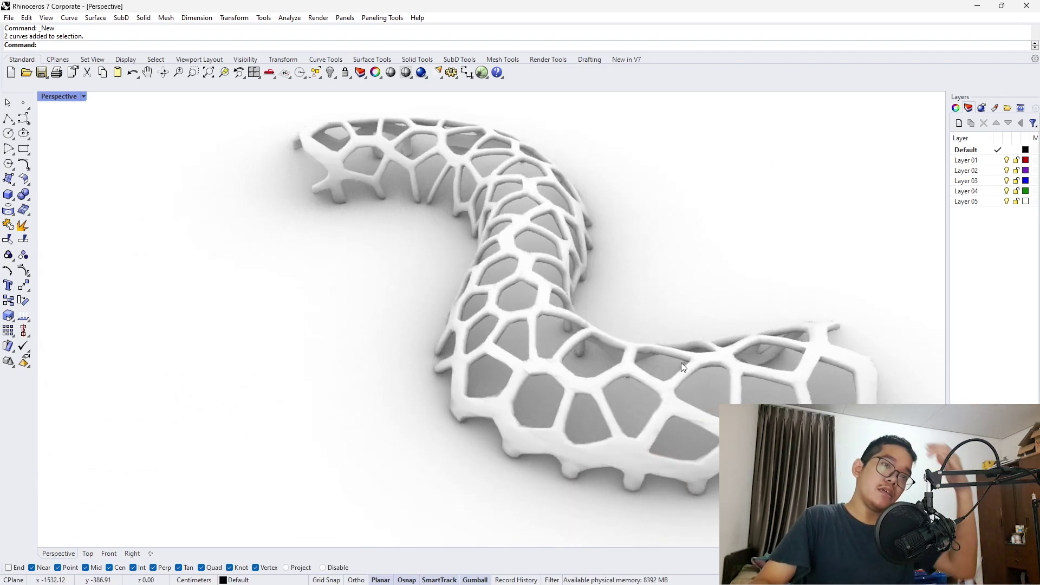
{"action": "right_click_drag", "start_coordinate": [623, 311], "coordinate": [535, 345]}
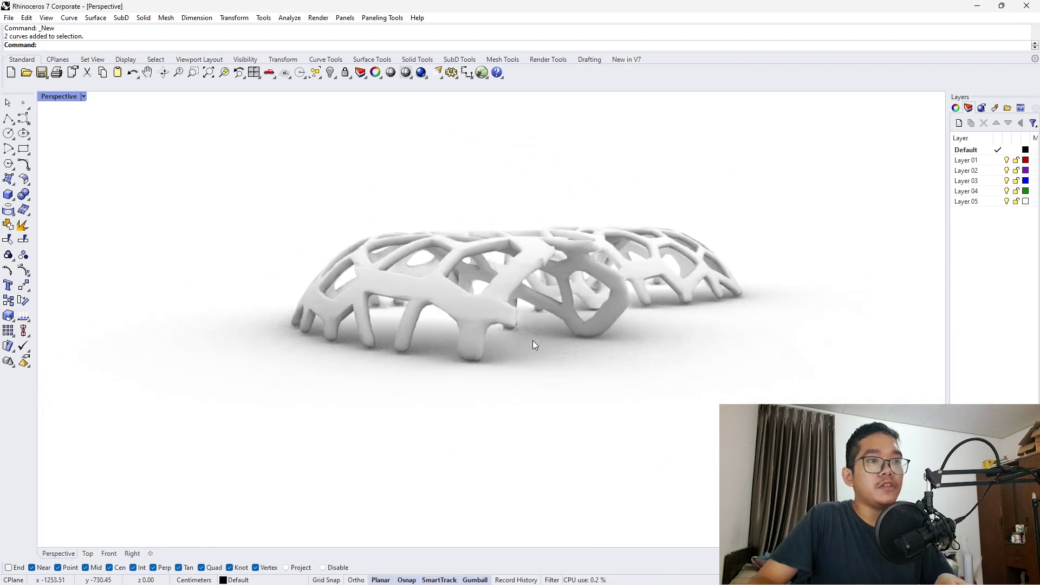
{"action": "right_click_drag", "start_coordinate": [723, 275], "coordinate": [698, 426]}
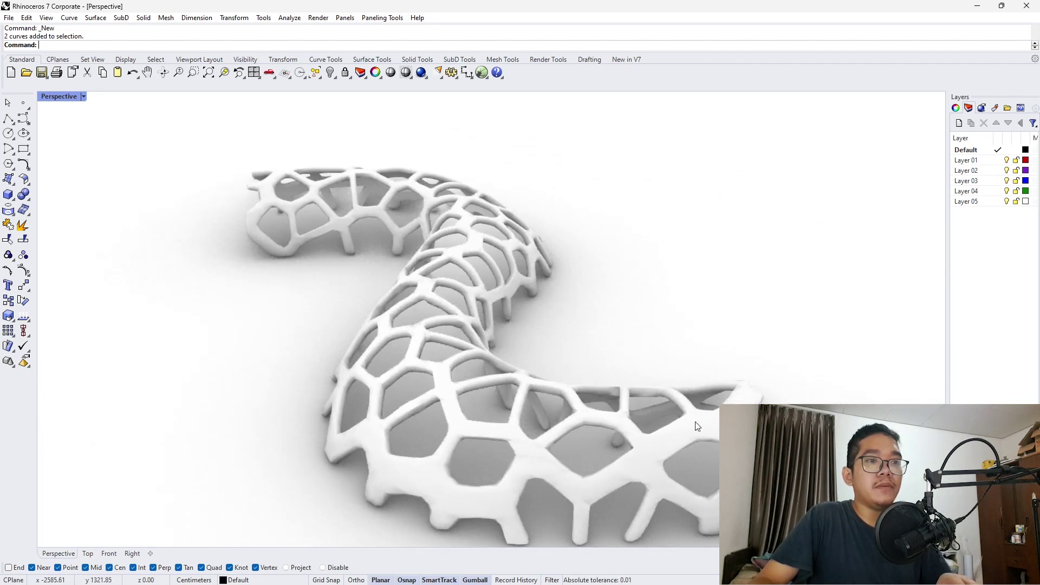
{"action": "right_click_drag", "start_coordinate": [424, 355], "coordinate": [733, 362]}
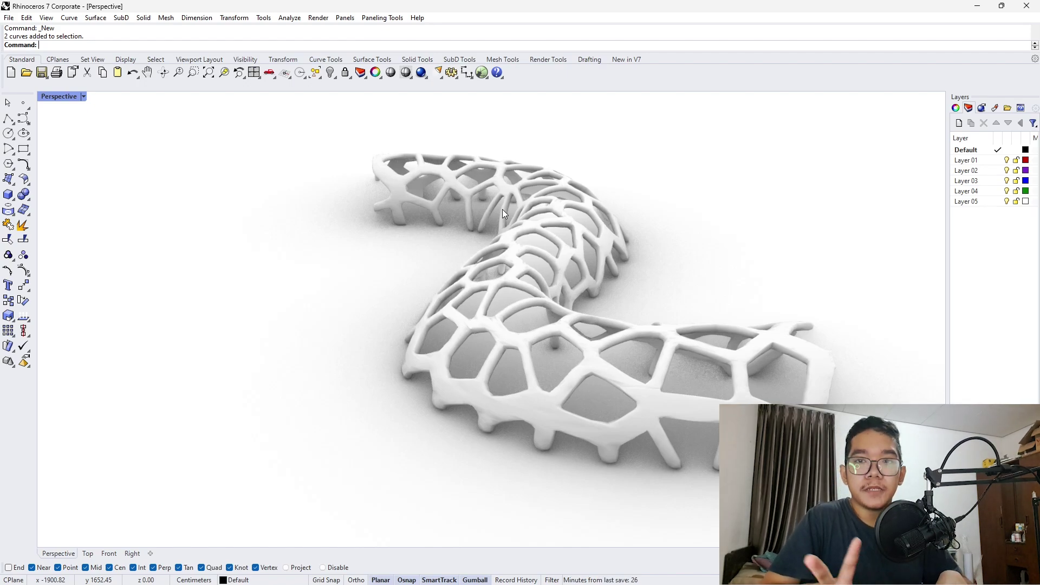
Launch Grasshopper and start a new empty definition, without saving the changes to Untitled
{"action": "type", "text": "Grasshopper"}
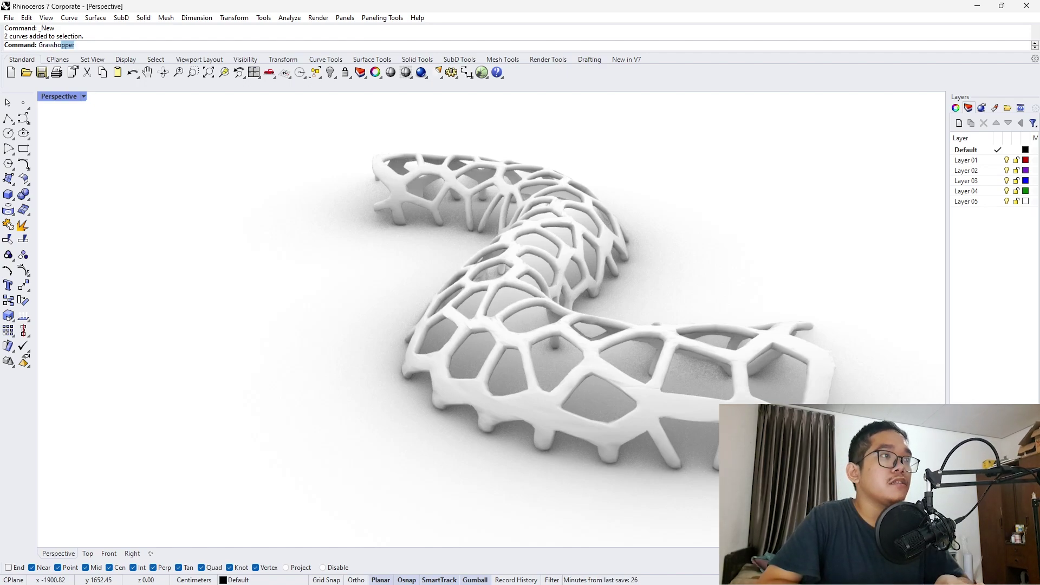
{"action": "key", "text": "Return"}
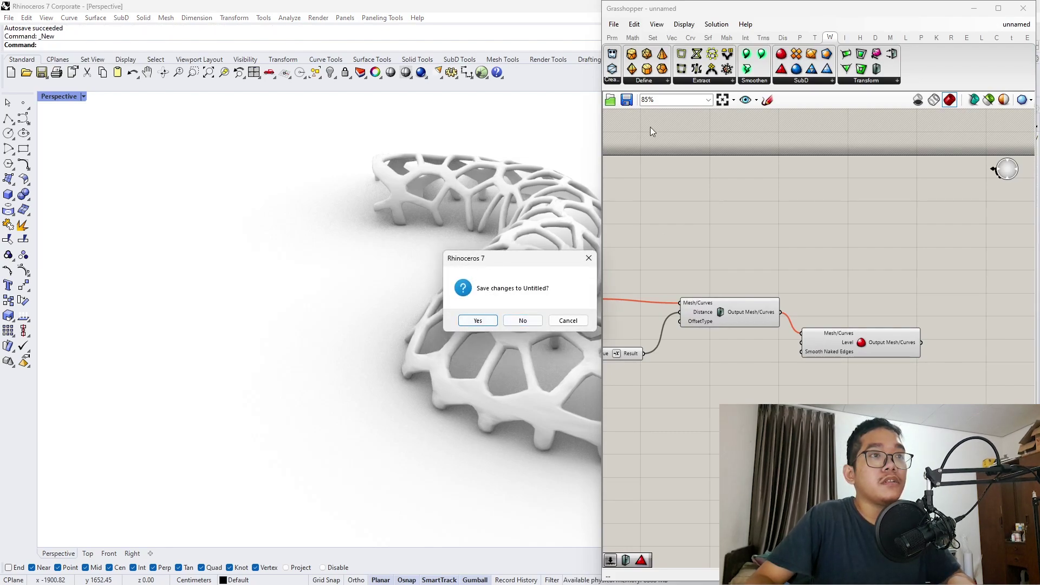
{"action": "left_click", "coordinate": [523, 320]}
{"action": "left_click", "coordinate": [614, 24]}
{"action": "left_click", "coordinate": [649, 37]}
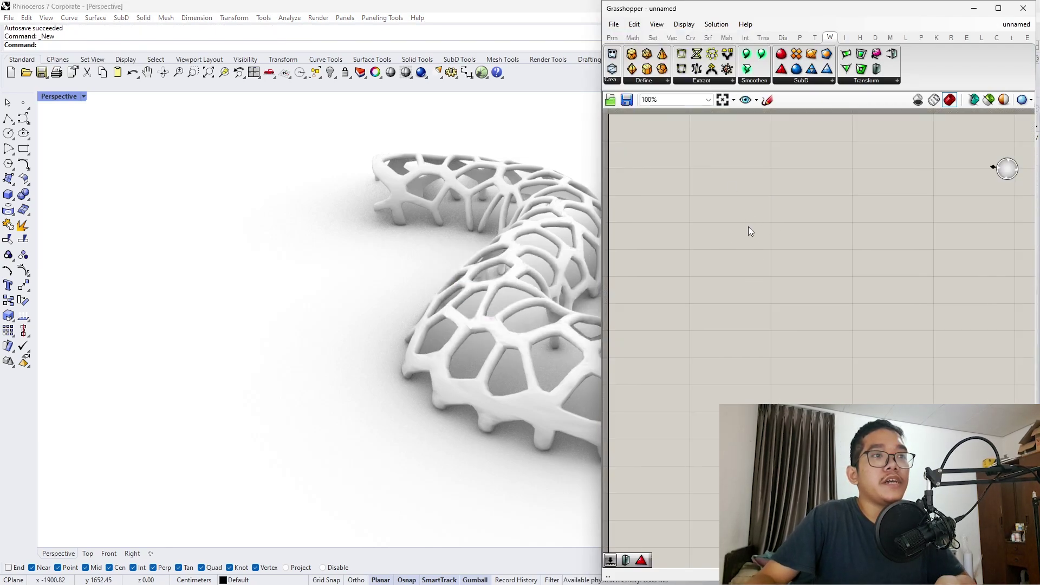
Place the Rhino window beside Grasshopper and delete the existing lattice pavilion mesh
{"action": "left_click_drag", "start_coordinate": [304, 6], "coordinate": [1, 33]}
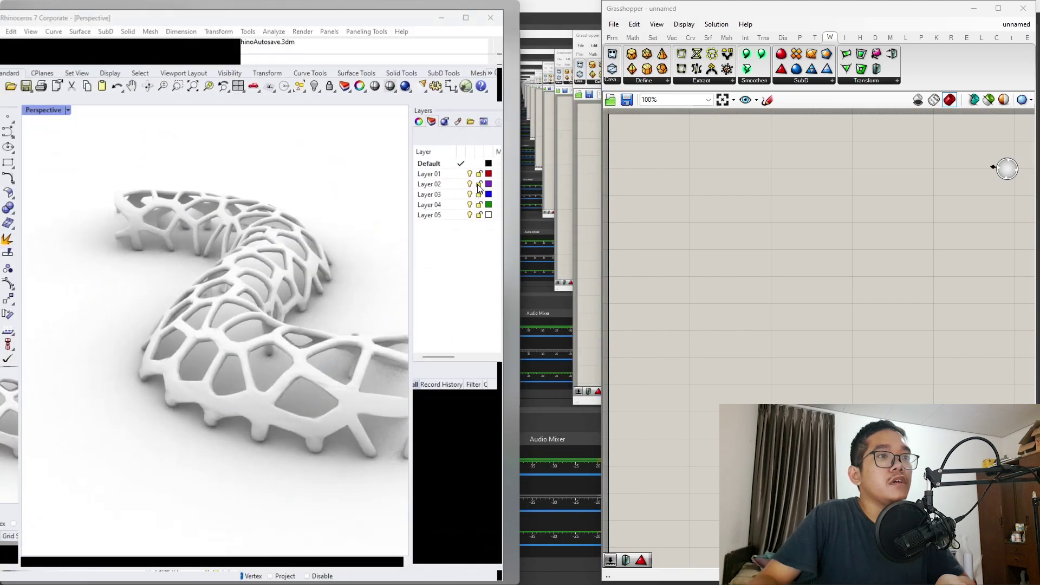
{"action": "left_click_drag", "start_coordinate": [523, 197], "coordinate": [602, 204]}
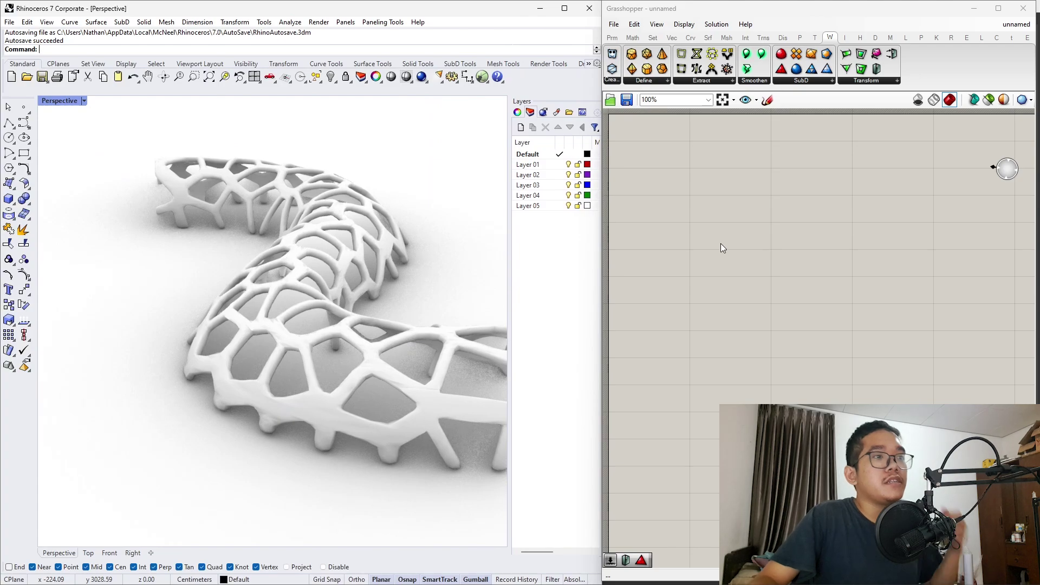
{"action": "right_click_drag", "start_coordinate": [420, 306], "coordinate": [412, 325]}
{"action": "scroll", "coordinate": [423, 351], "scroll_direction": "down", "scroll_amount": 5}
{"action": "left_click", "coordinate": [303, 347]}
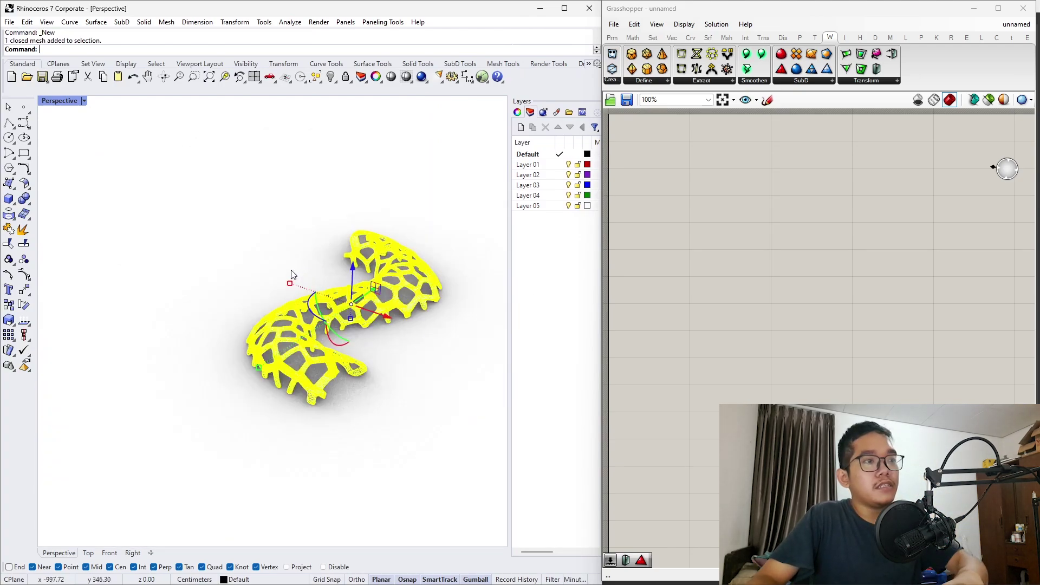
{"action": "key", "text": "Delete"}
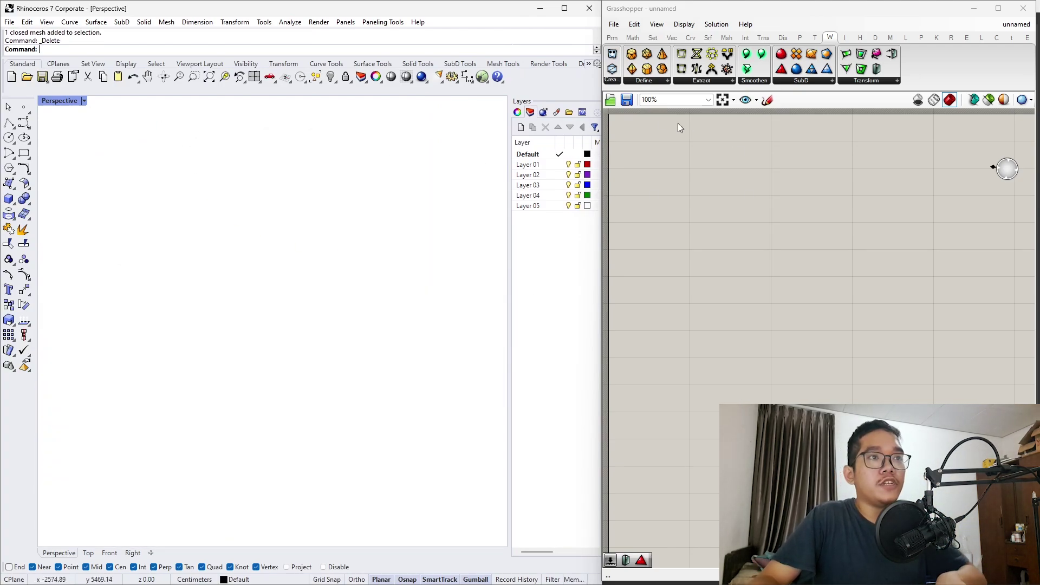
Draw an open S-shaped degree-3 control-point curve with nine points in the maximized Top viewport, mostly on the negative X side
{"action": "double_click", "coordinate": [68, 102]}
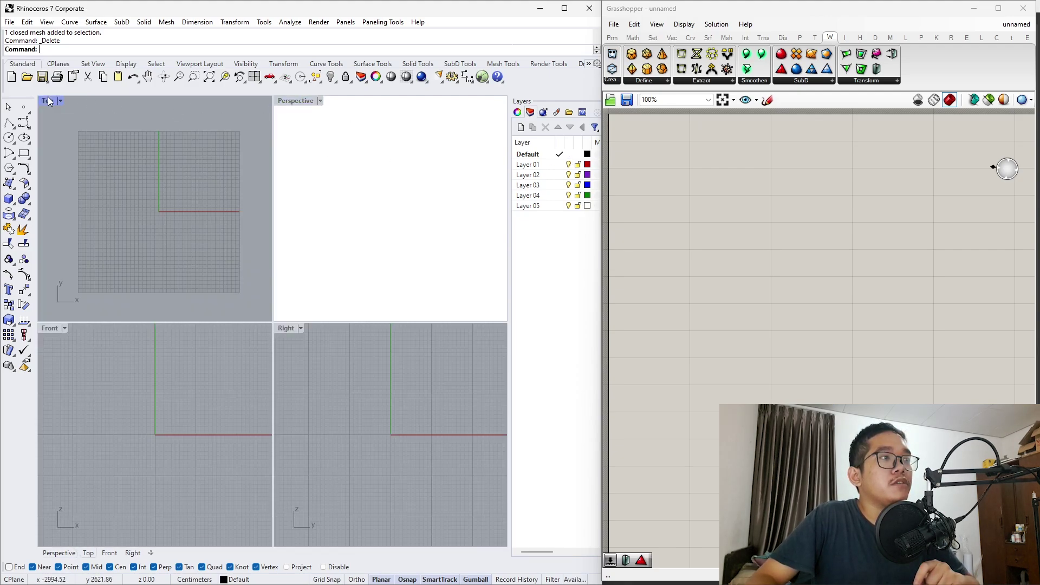
{"action": "double_click", "coordinate": [47, 101]}
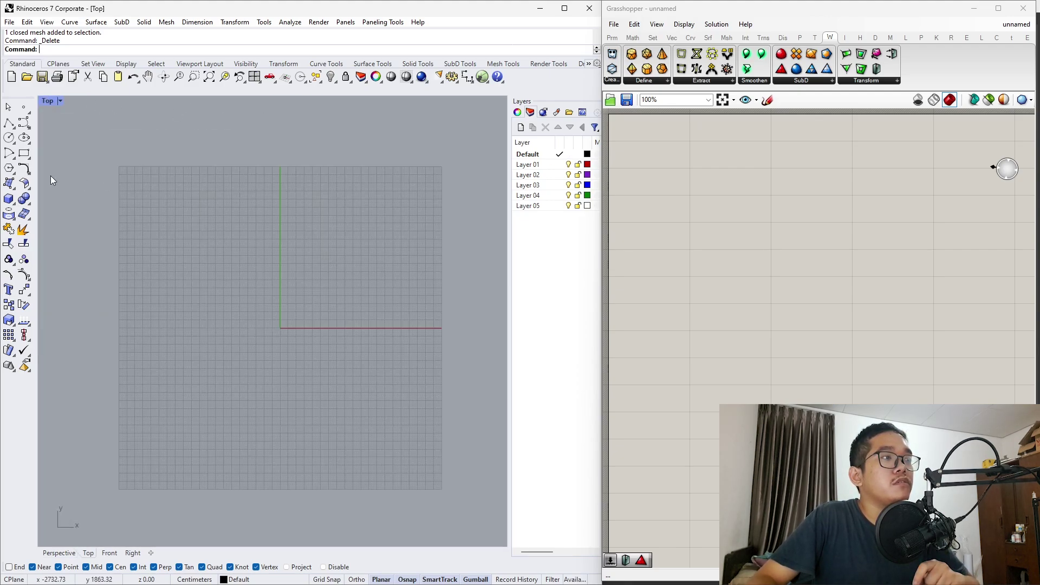
{"action": "left_click", "coordinate": [24, 124]}
{"action": "scroll", "coordinate": [234, 232], "scroll_direction": "up", "scroll_amount": 3}
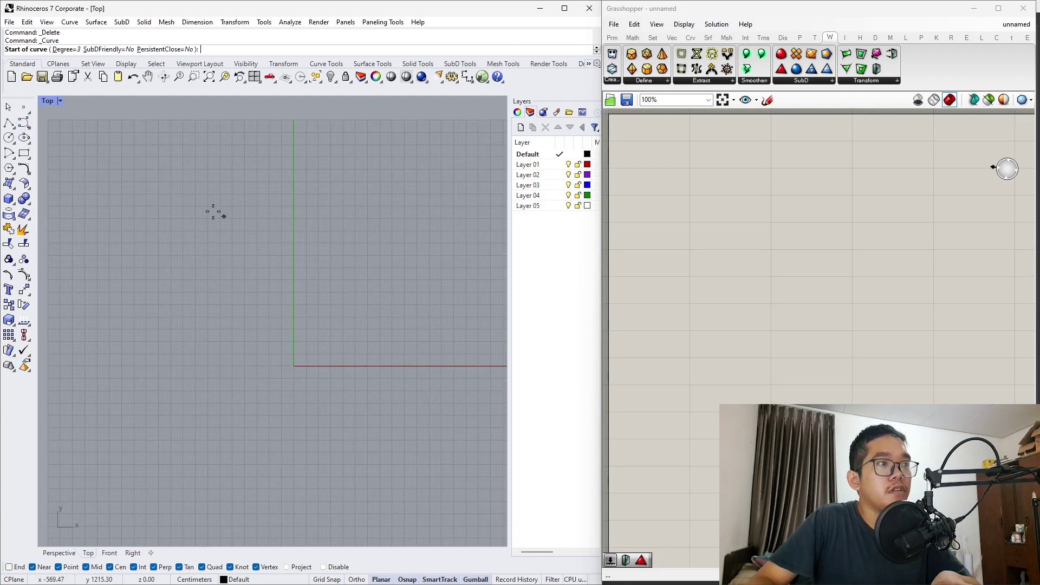
{"action": "left_click", "coordinate": [174, 159]}
{"action": "left_click", "coordinate": [229, 183]}
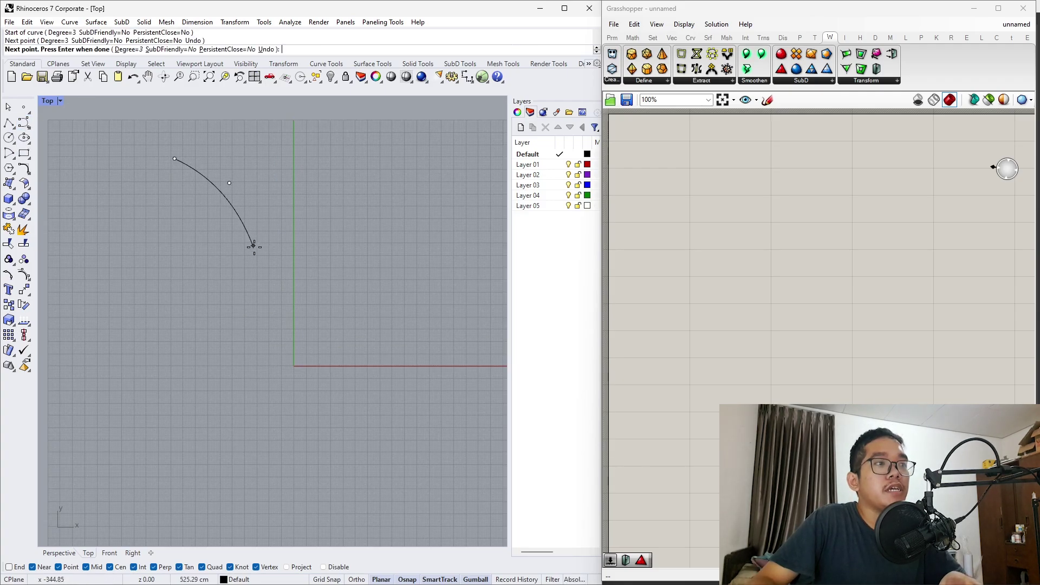
{"action": "left_click", "coordinate": [258, 258]}
{"action": "left_click", "coordinate": [244, 314]}
{"action": "left_click", "coordinate": [191, 375]}
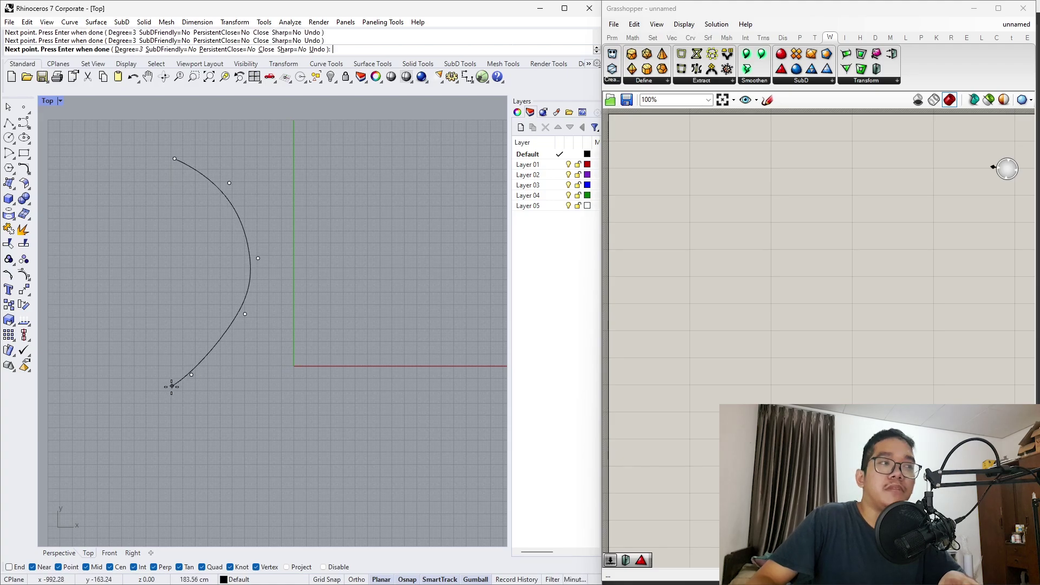
{"action": "right_click_drag", "start_coordinate": [172, 383], "coordinate": [177, 327]}
{"action": "left_click", "coordinate": [170, 360]}
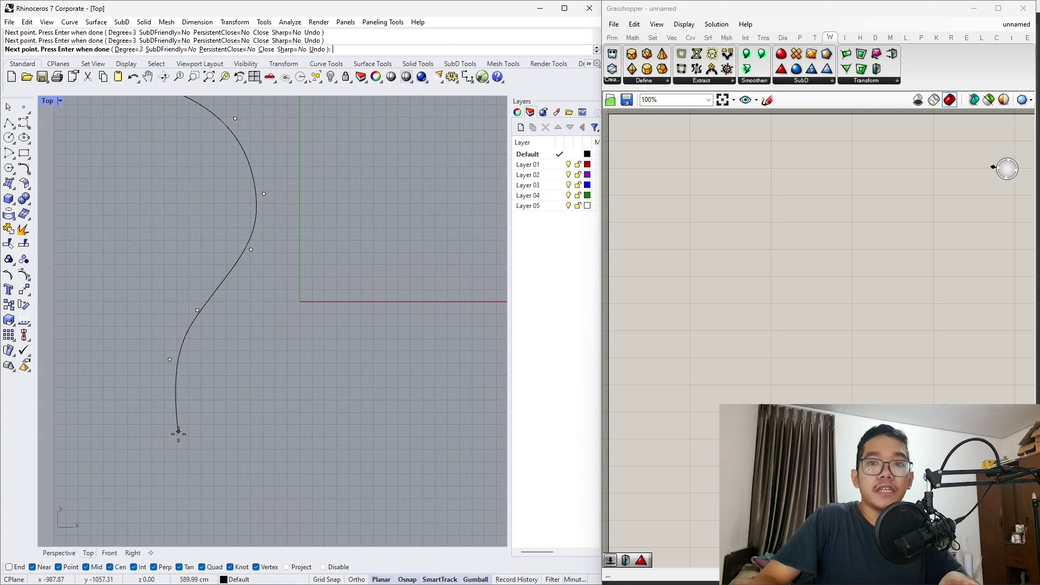
{"action": "left_click", "coordinate": [180, 438]}
{"action": "left_click", "coordinate": [227, 496]}
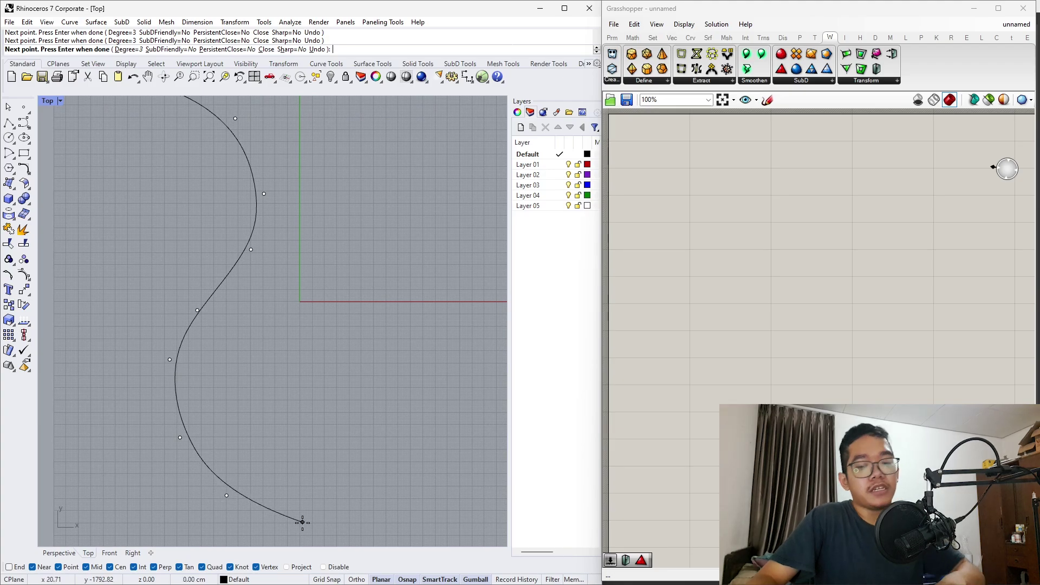
{"action": "left_click", "coordinate": [302, 522]}
{"action": "key", "text": "Return"}
Draw a second nine-point S-shaped curve on the positive X side of the first, roughly following its bends
{"action": "scroll", "coordinate": [274, 401], "scroll_direction": "down", "scroll_amount": 3}
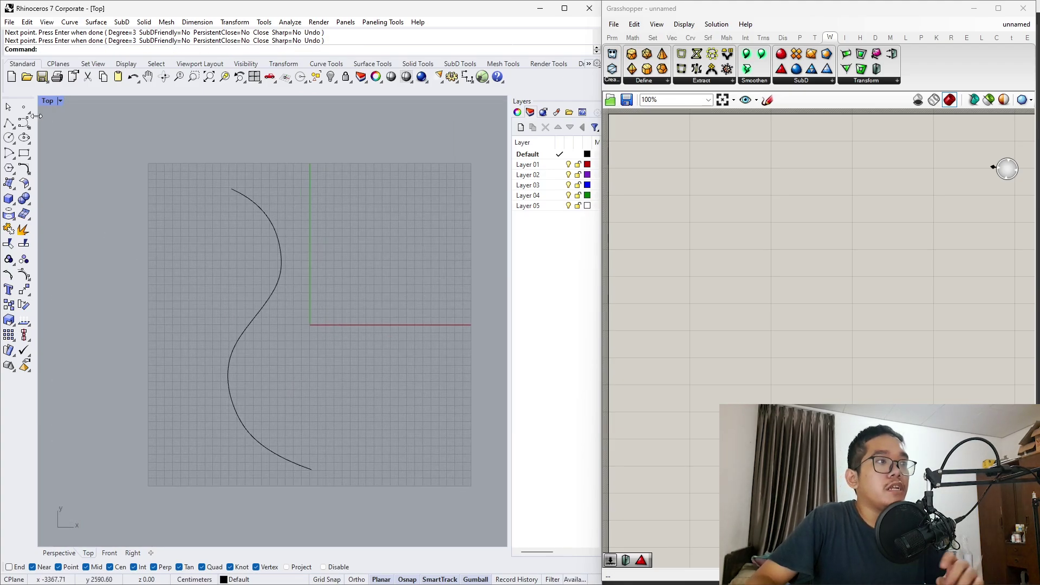
{"action": "key", "text": "Return"}
{"action": "left_click", "coordinate": [263, 141]}
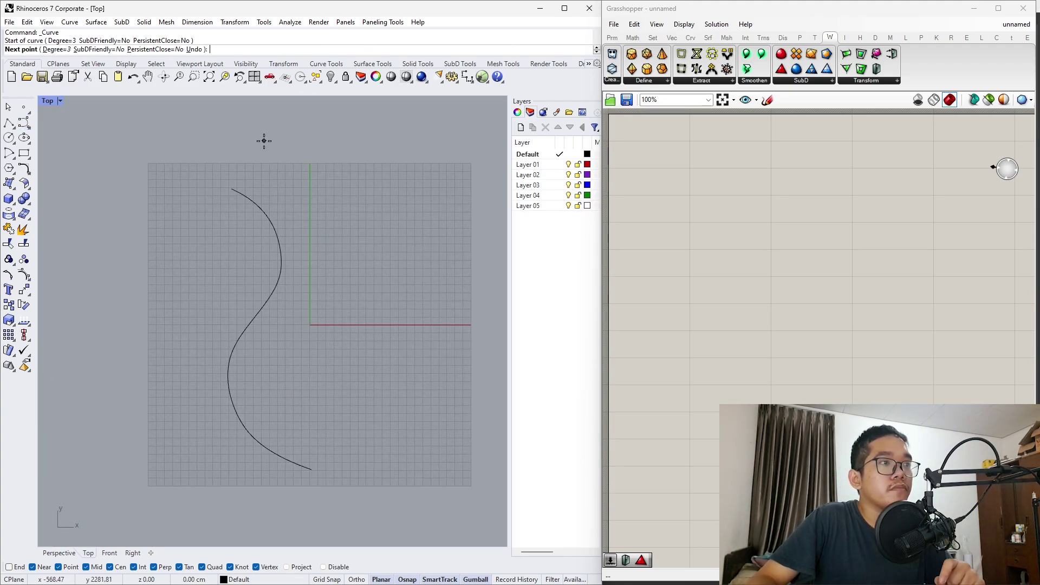
{"action": "left_click", "coordinate": [307, 161]}
{"action": "left_click", "coordinate": [333, 214]}
{"action": "left_click", "coordinate": [344, 280]}
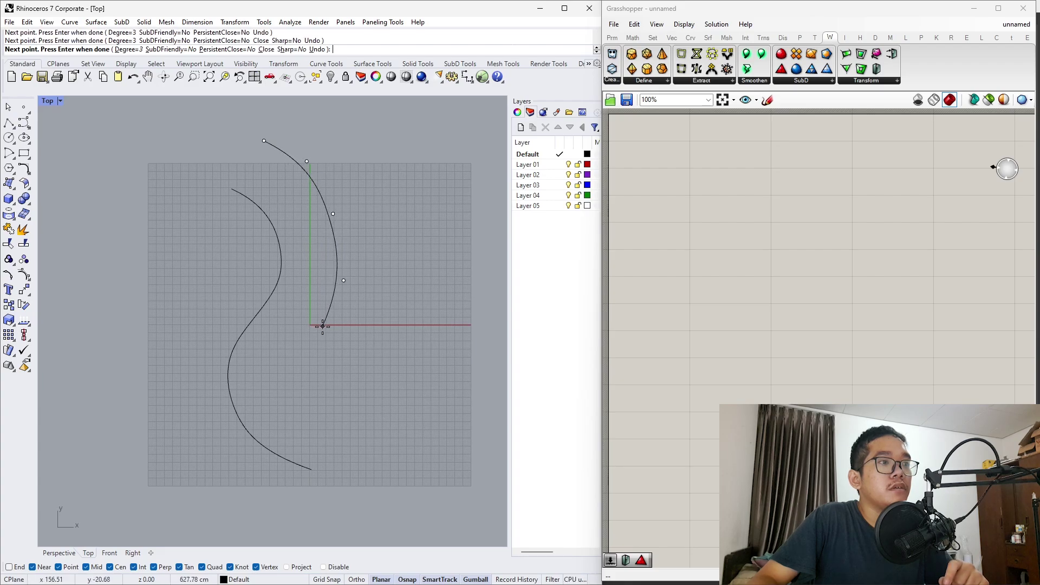
{"action": "left_click", "coordinate": [322, 326]}
{"action": "left_click", "coordinate": [292, 358]}
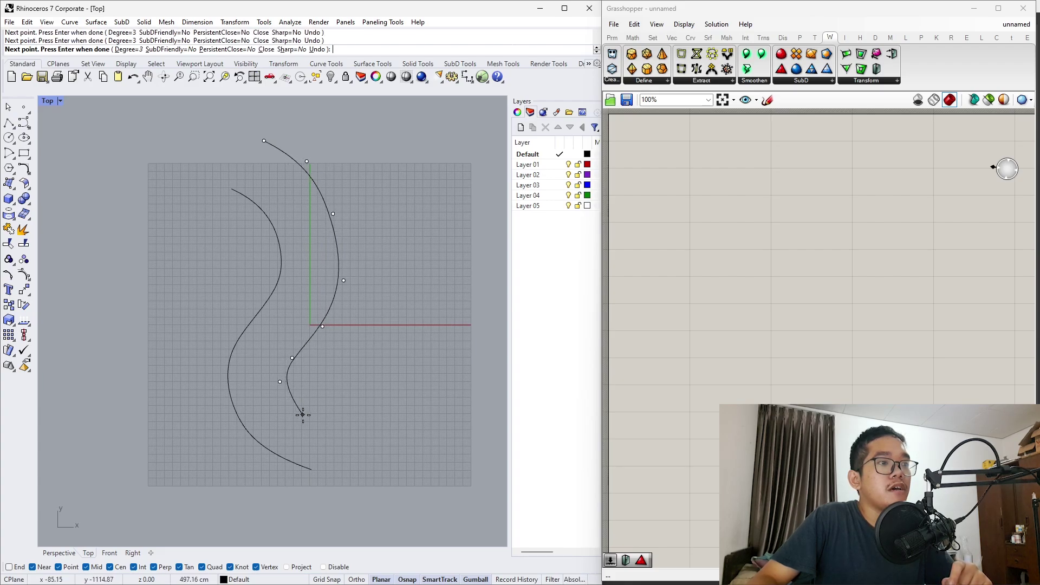
{"action": "left_click", "coordinate": [341, 428]}
{"action": "key", "text": "Return"}
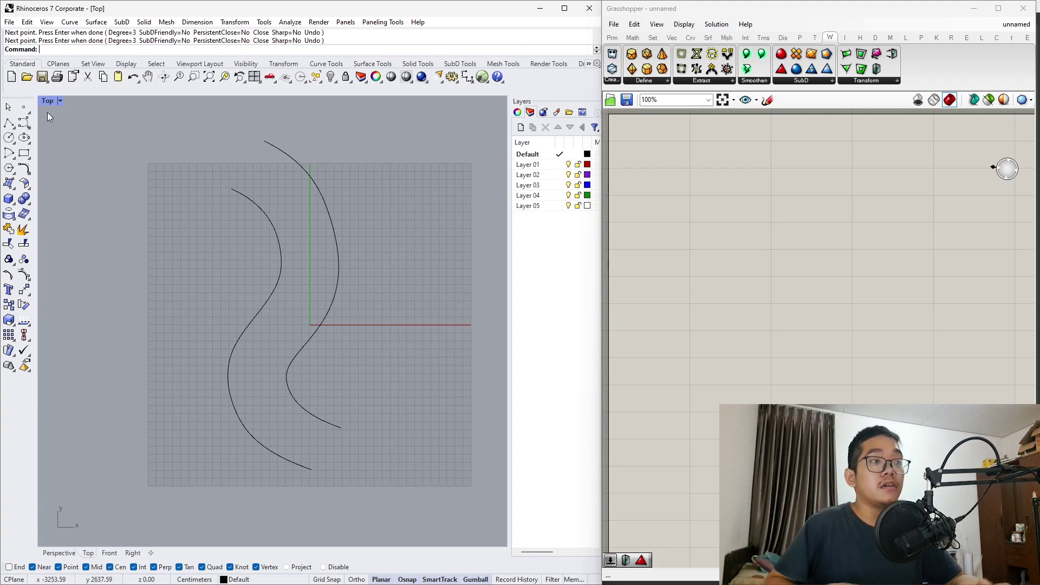
Show the second curve's control points and maximize the Perspective viewport to see both curves
{"action": "left_click", "coordinate": [304, 352]}
{"action": "key", "text": "F10"}
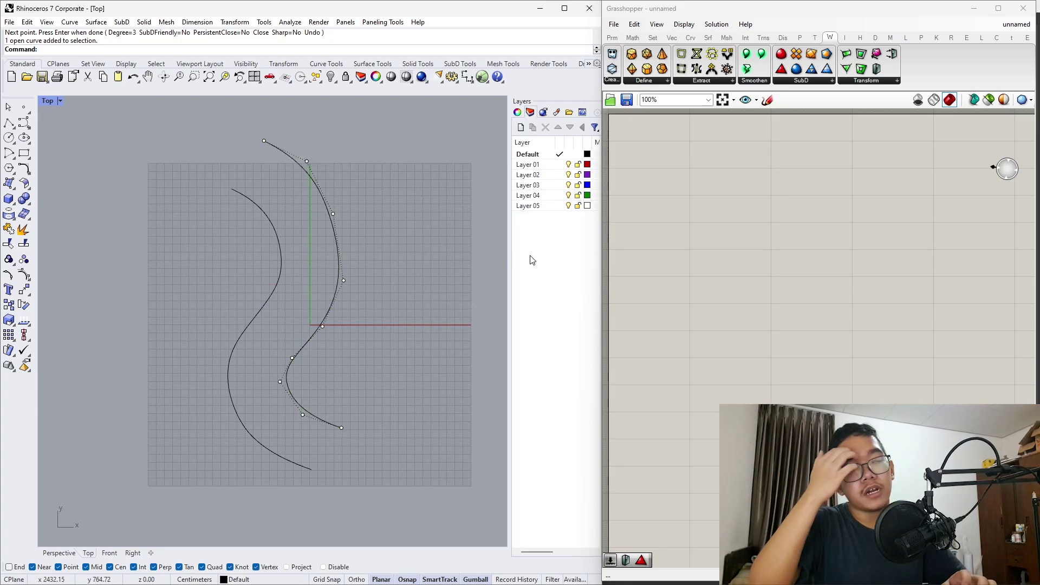
{"action": "double_click", "coordinate": [48, 104]}
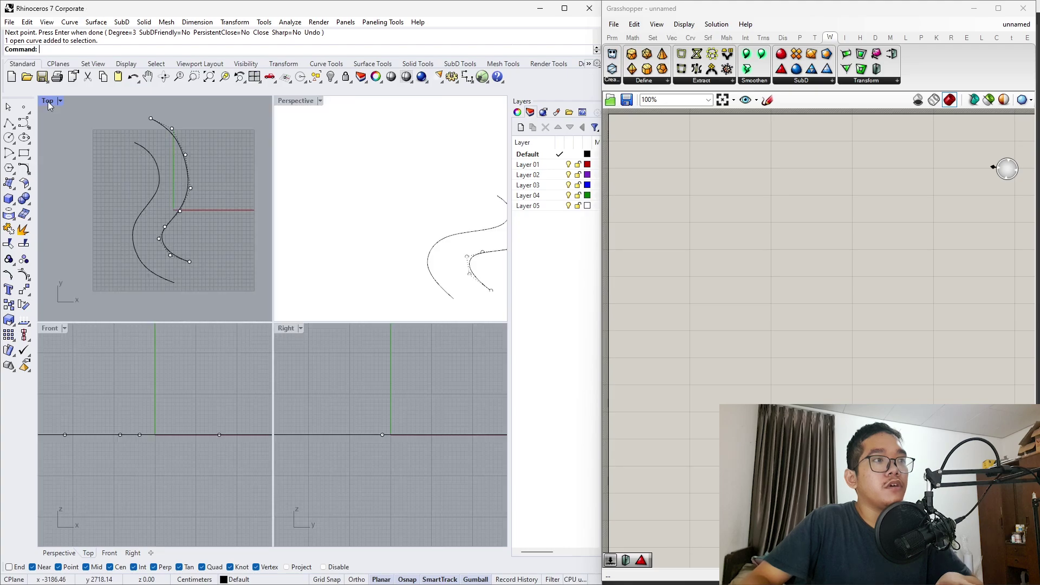
{"action": "double_click", "coordinate": [295, 101]}
{"action": "right_click_drag", "start_coordinate": [404, 251], "coordinate": [401, 276]}
Add a Curve parameter to the Grasshopper canvas and place a copy of it directly below
{"action": "double_click", "coordinate": [756, 256]}
{"action": "type", "text": "c"}
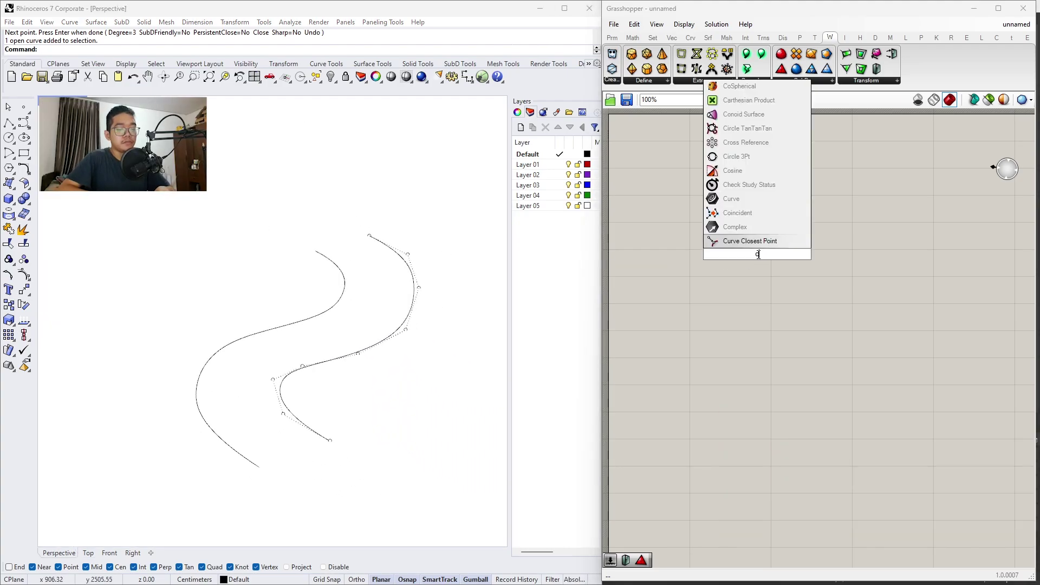
{"action": "type", "text": "urve"}
{"action": "key", "text": "Return"}
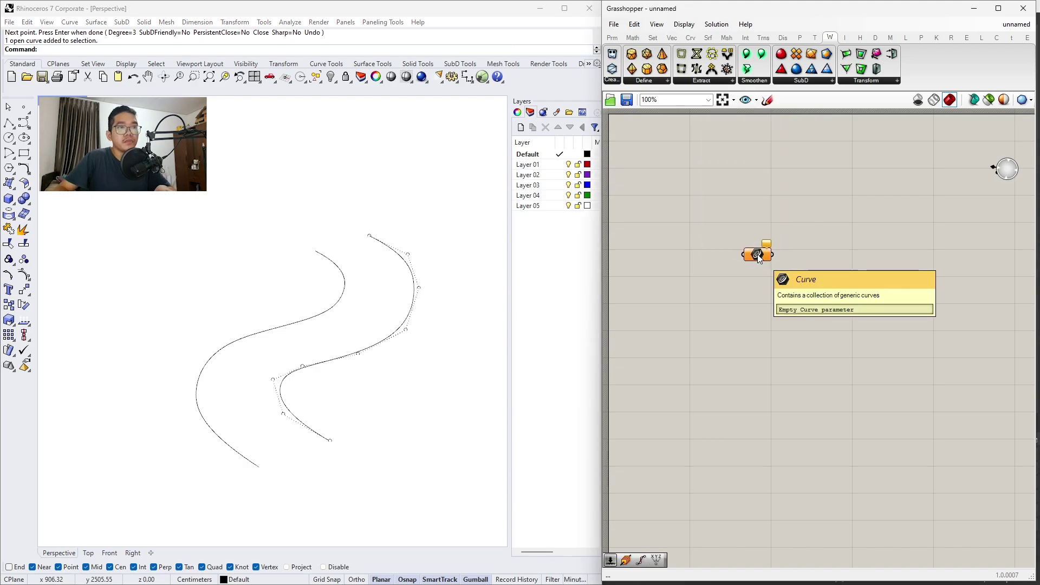
{"action": "left_click_drag", "start_coordinate": [758, 258], "coordinate": [758, 310], "text": "alt"}
Reference the second drawn curve in the lower Curve parameter and the first drawn curve in the upper one
{"action": "right_click", "coordinate": [755, 311]}
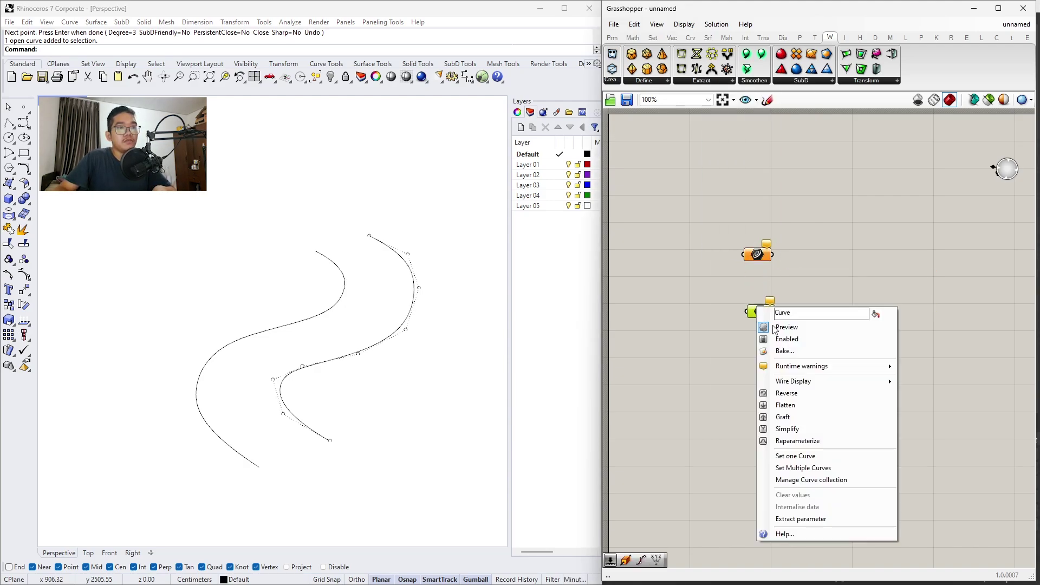
{"action": "left_click", "coordinate": [815, 462]}
{"action": "left_click", "coordinate": [402, 329]}
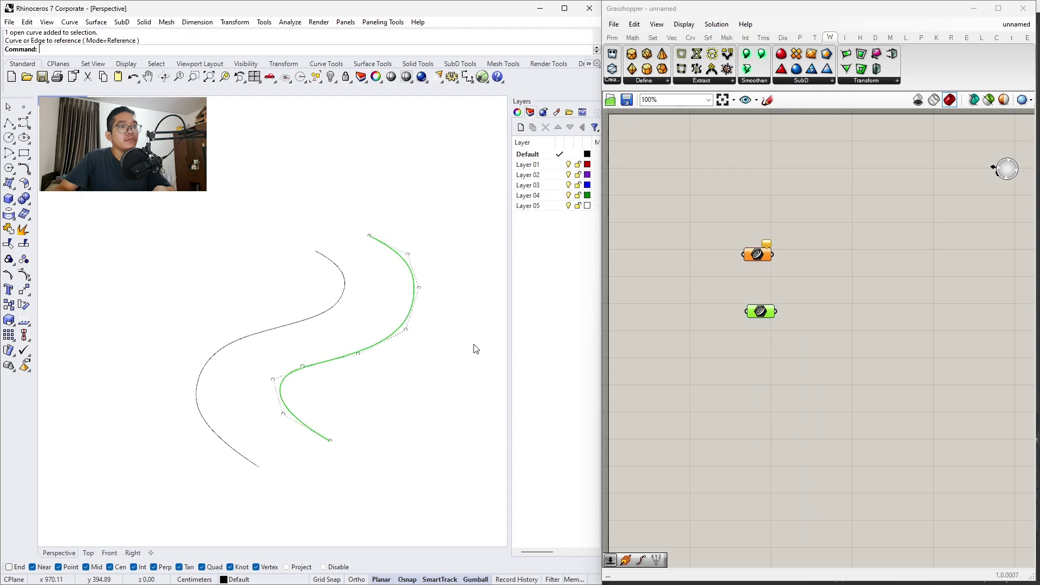
{"action": "right_click", "coordinate": [757, 256]}
{"action": "left_click", "coordinate": [794, 398]}
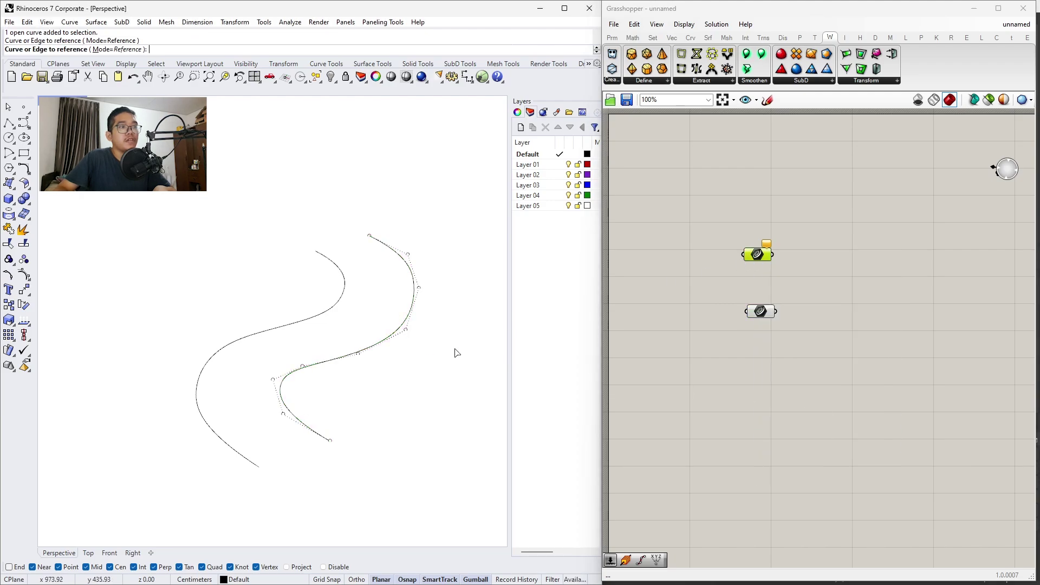
{"action": "left_click", "coordinate": [344, 285]}
{"action": "left_click", "coordinate": [760, 311]}
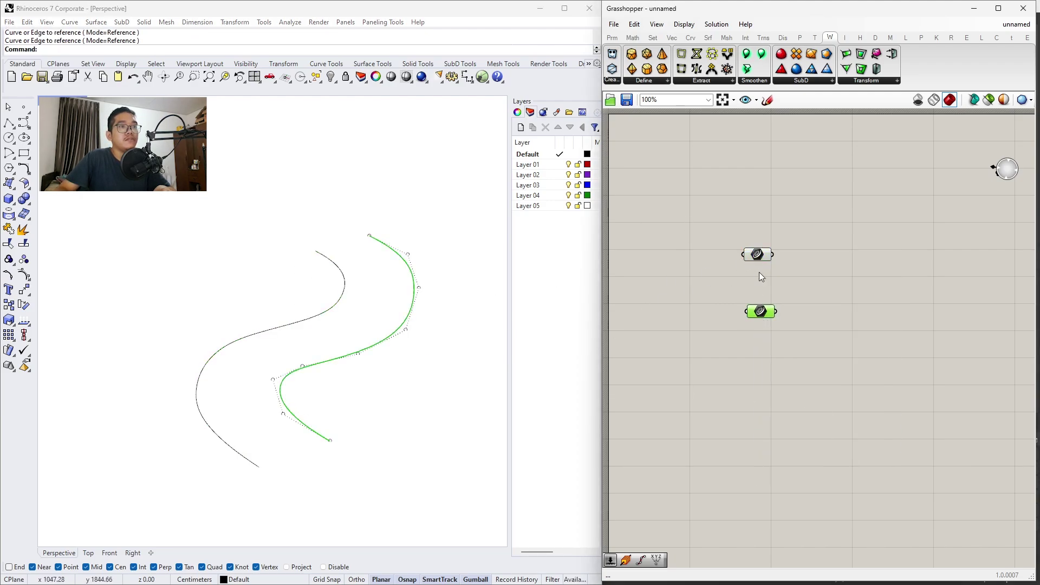
{"action": "left_click", "coordinate": [758, 255]}
Add a Divide Curve component, duplicate it below, and feed each copy's Curve input from its own Curve parameter
{"action": "left_click", "coordinate": [862, 278]}
{"action": "double_click", "coordinate": [863, 280]}
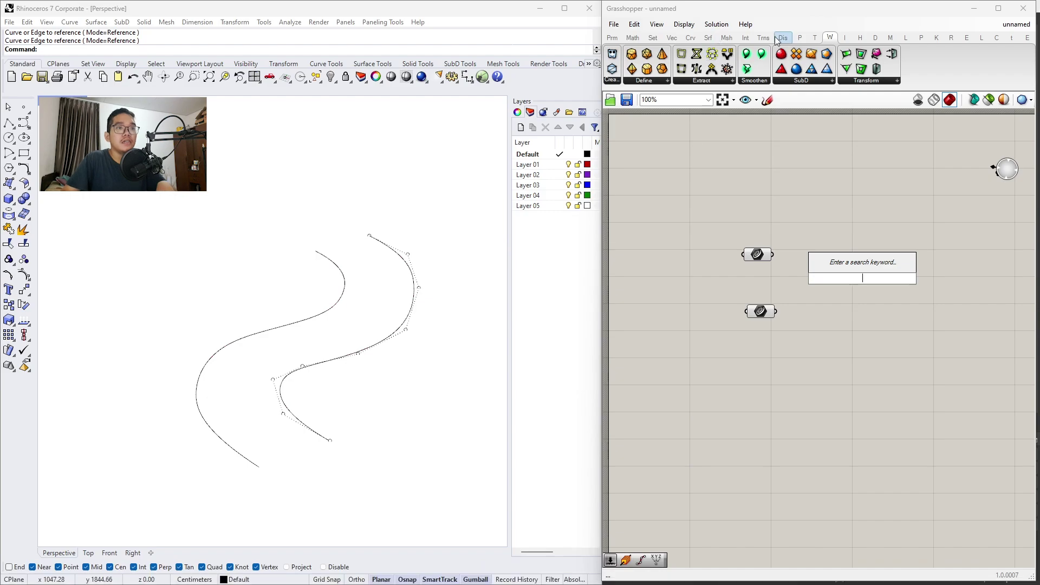
{"action": "type", "text": "divide"}
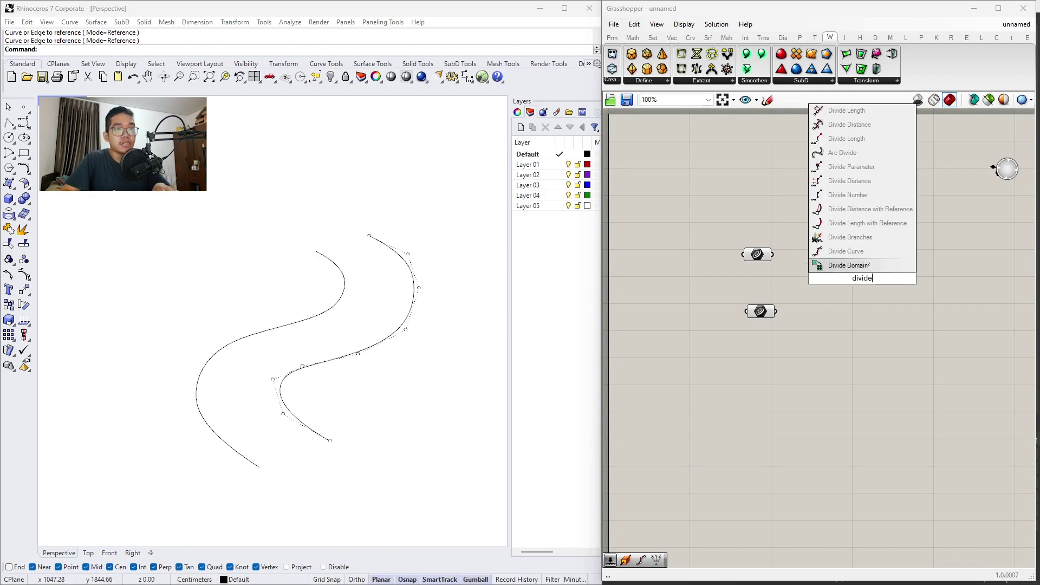
{"action": "key", "text": "Up"}
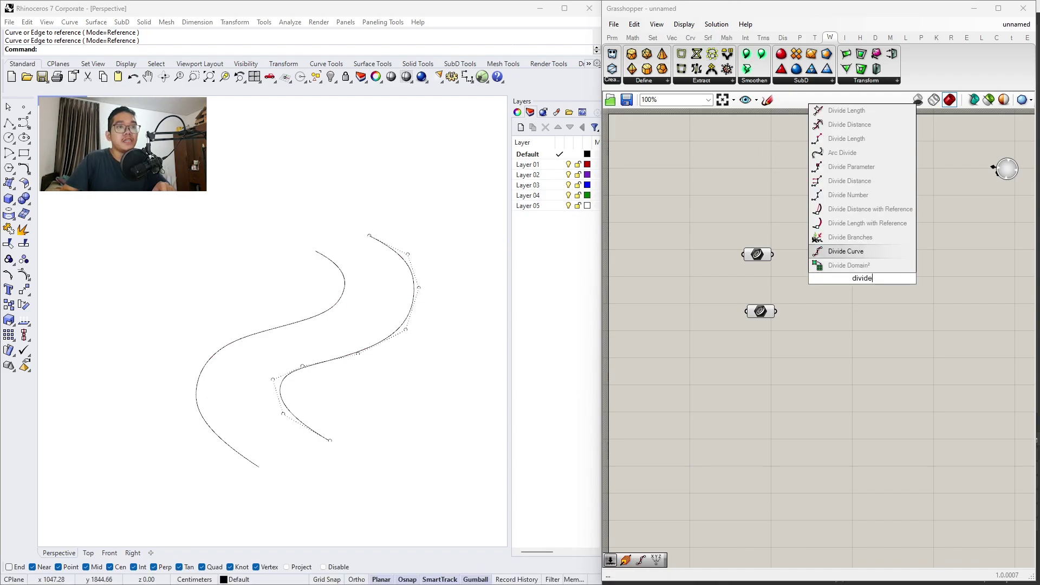
{"action": "key", "text": "Return"}
{"action": "left_click_drag", "start_coordinate": [848, 285], "coordinate": [876, 339]}
{"action": "left_click_drag", "start_coordinate": [837, 229], "coordinate": [773, 255]}
{"action": "left_click_drag", "start_coordinate": [855, 331], "coordinate": [776, 311]}
{"action": "right_click_drag", "start_coordinate": [466, 346], "coordinate": [433, 374]}
Add a Line component, feeding its Start Point from the upper Divide Curve's Points and its End Point from the lower one's
{"action": "right_click_drag", "start_coordinate": [985, 408], "coordinate": [841, 397]}
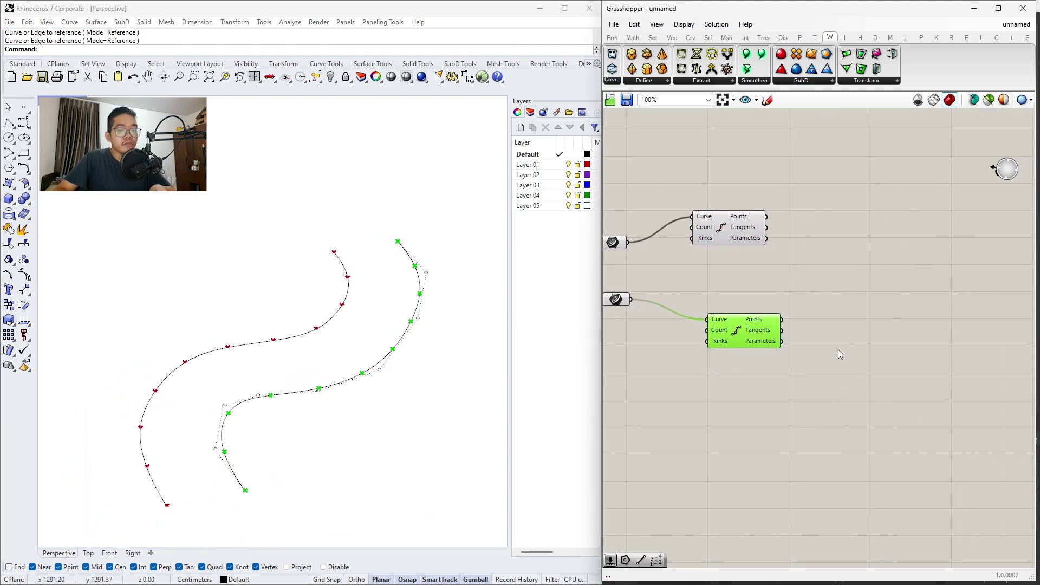
{"action": "double_click", "coordinate": [838, 350]}
{"action": "type", "text": "line"}
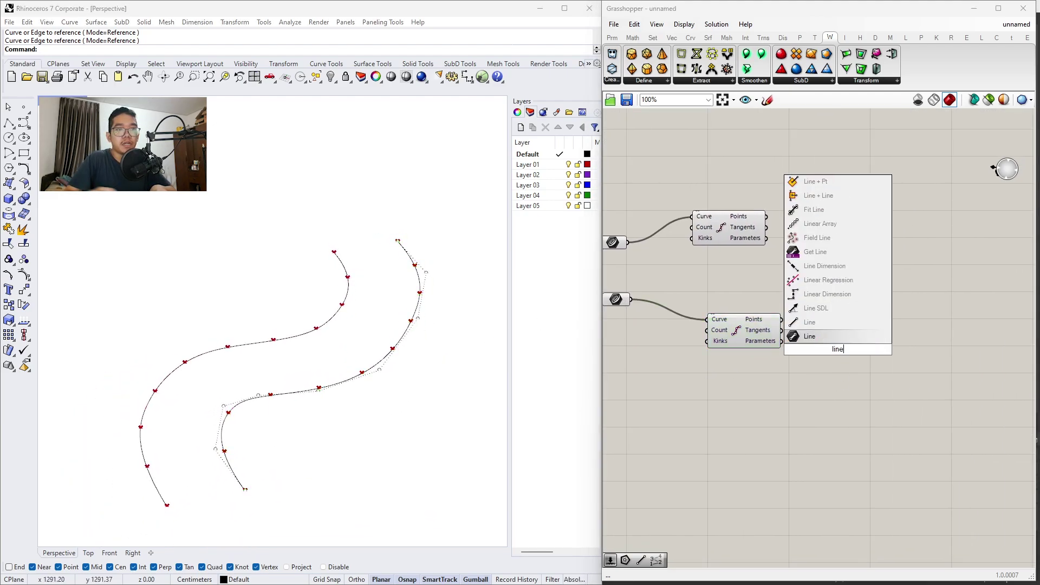
{"action": "left_click", "coordinate": [828, 323]}
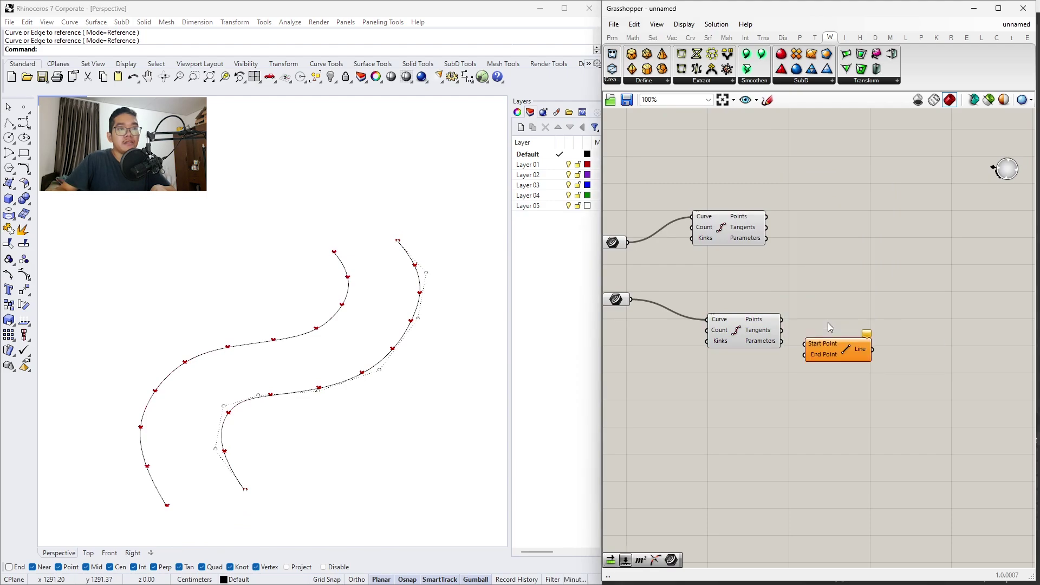
{"action": "left_click_drag", "start_coordinate": [838, 350], "coordinate": [766, 216]}
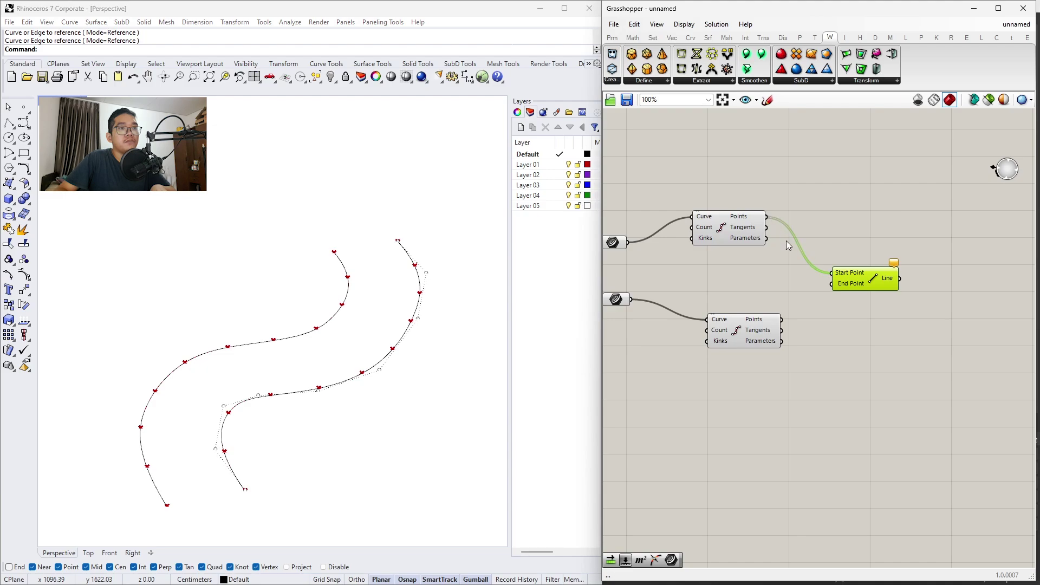
{"action": "left_click_drag", "start_coordinate": [835, 285], "coordinate": [782, 320]}
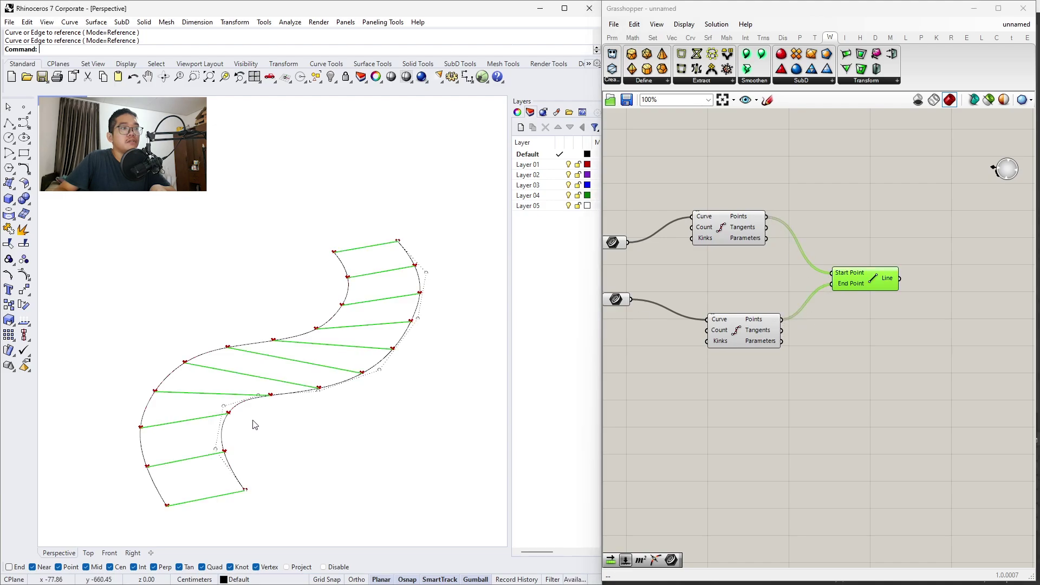
{"action": "mouse_move", "coordinate": [256, 425]}
{"action": "right_mouse_down"}
{"action": "mouse_move", "coordinate": [352, 449]}
{"action": "mouse_move", "coordinate": [258, 429]}
{"action": "right_mouse_up"}
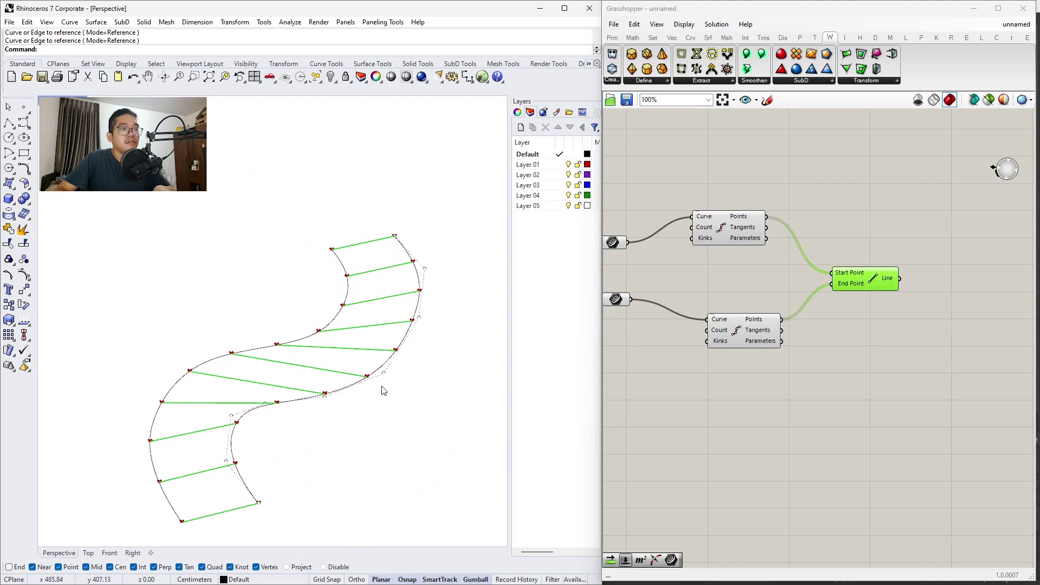
{"action": "right_click_drag", "start_coordinate": [453, 383], "coordinate": [443, 412]}
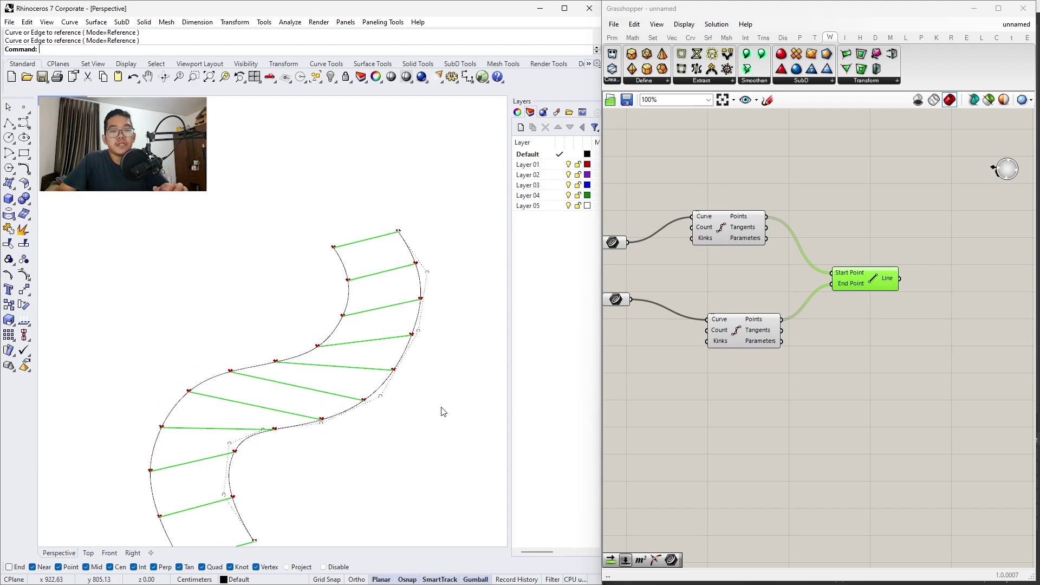
{"action": "right_click_drag", "start_coordinate": [363, 421], "coordinate": [364, 458]}
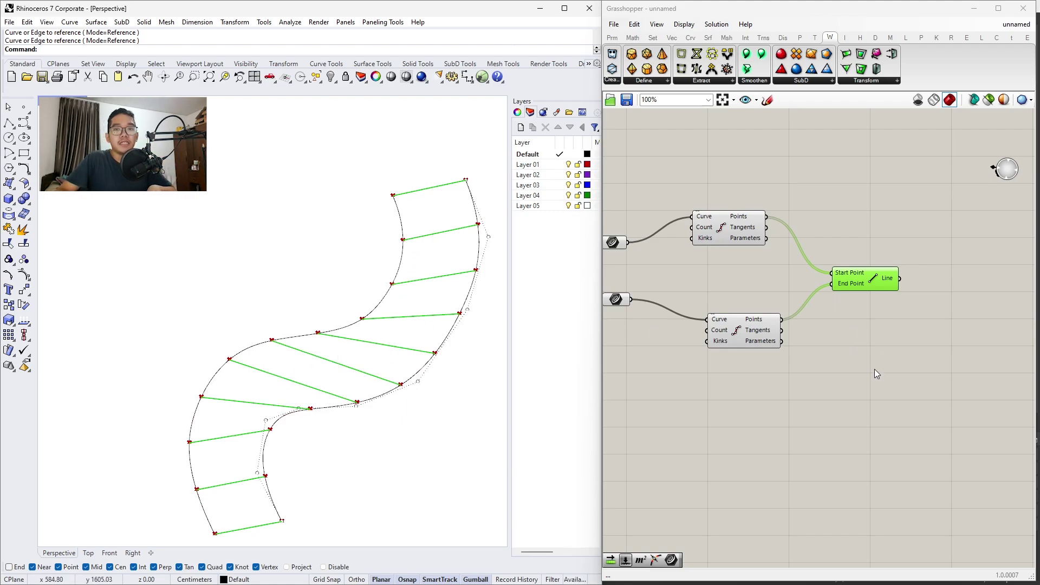
{"action": "right_click_drag", "start_coordinate": [453, 365], "coordinate": [437, 333]}
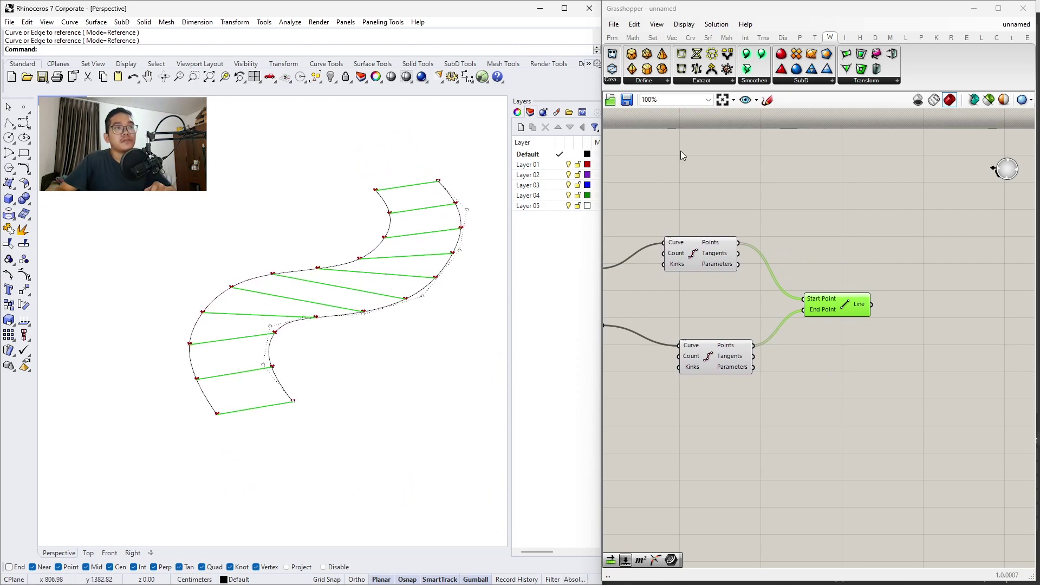
Add a Point On Curve component at 0.500 and feed it from the Line output to get each line's midpoint
{"action": "left_click", "coordinate": [612, 38]}
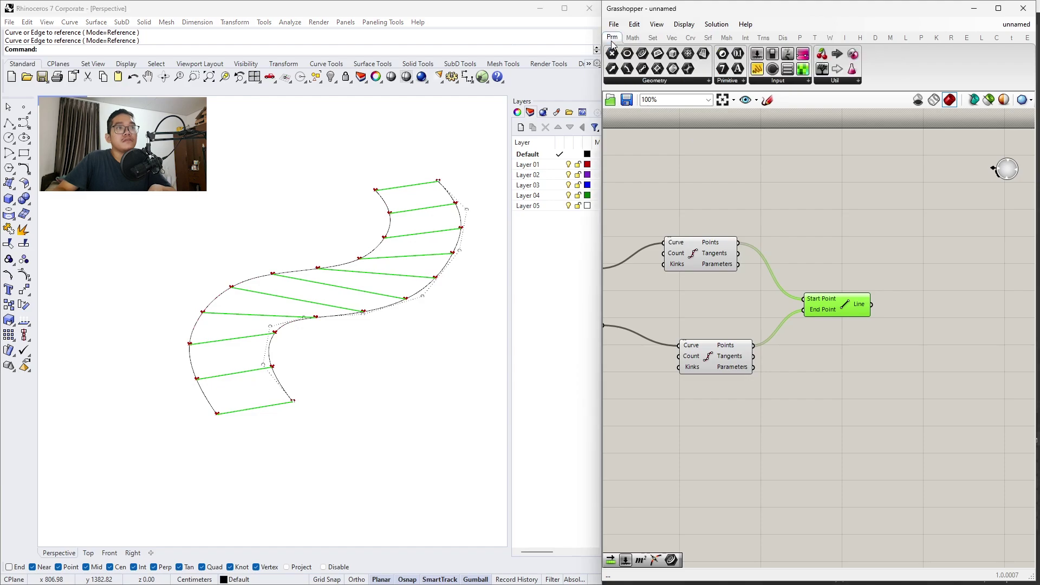
{"action": "double_click", "coordinate": [904, 306]}
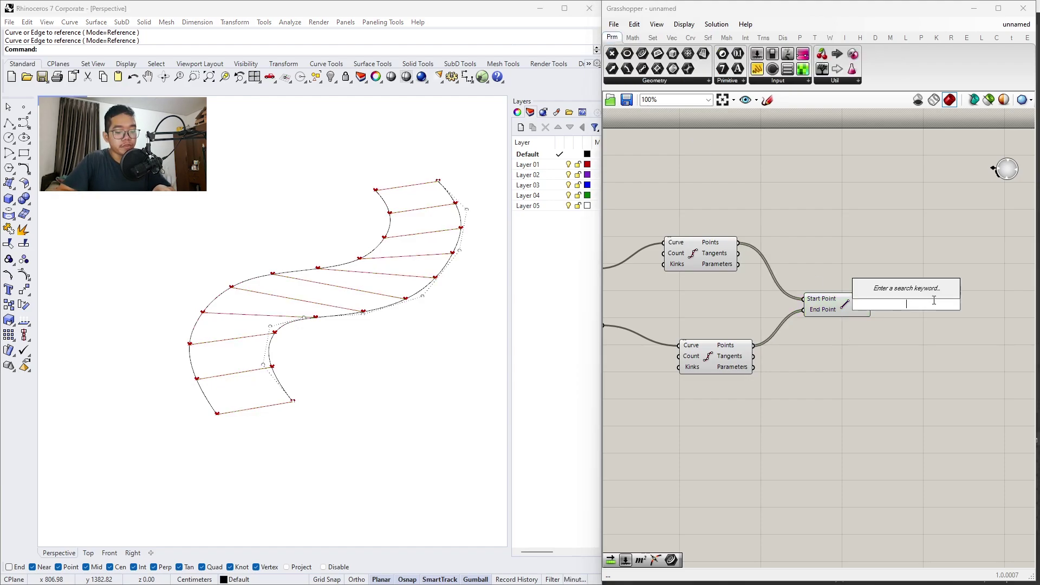
{"action": "type", "text": "point"}
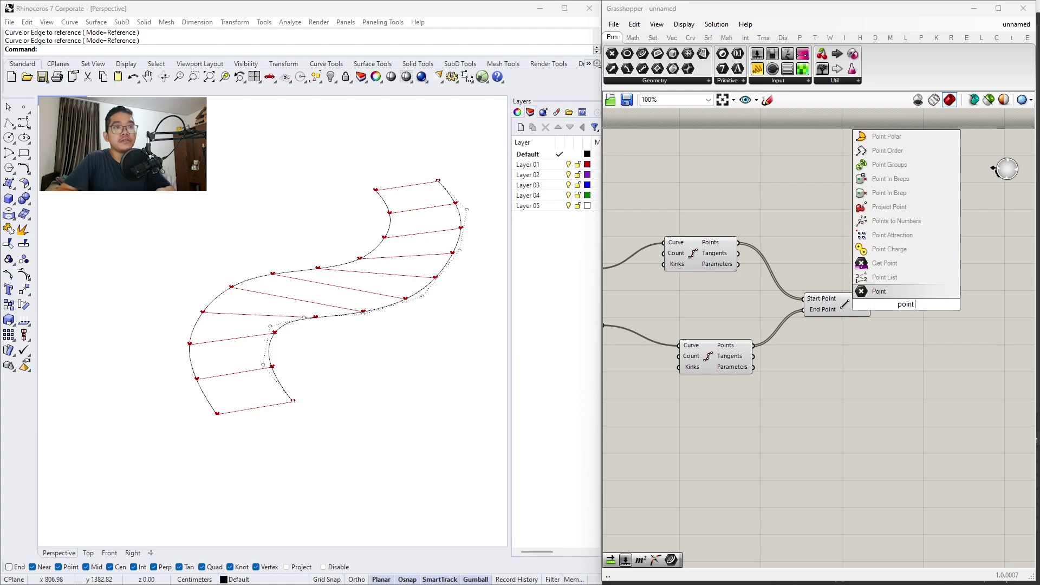
{"action": "type", "text": " on"}
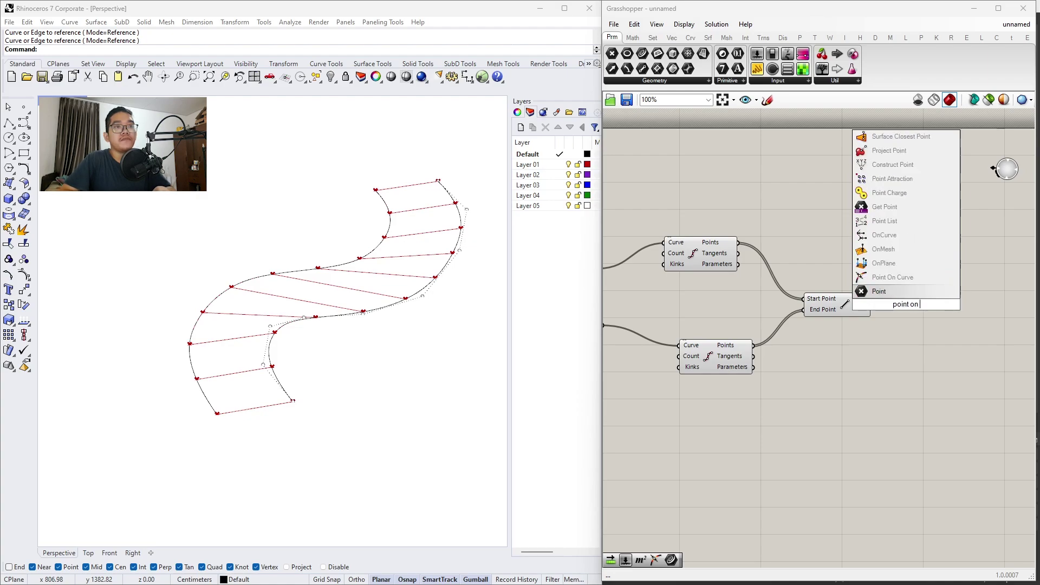
{"action": "left_click", "coordinate": [920, 277]}
{"action": "mouse_move", "coordinate": [849, 310]}
{"action": "left_mouse_down"}
{"action": "mouse_move", "coordinate": [878, 314]}
{"action": "mouse_move", "coordinate": [838, 311]}
{"action": "left_mouse_up"}
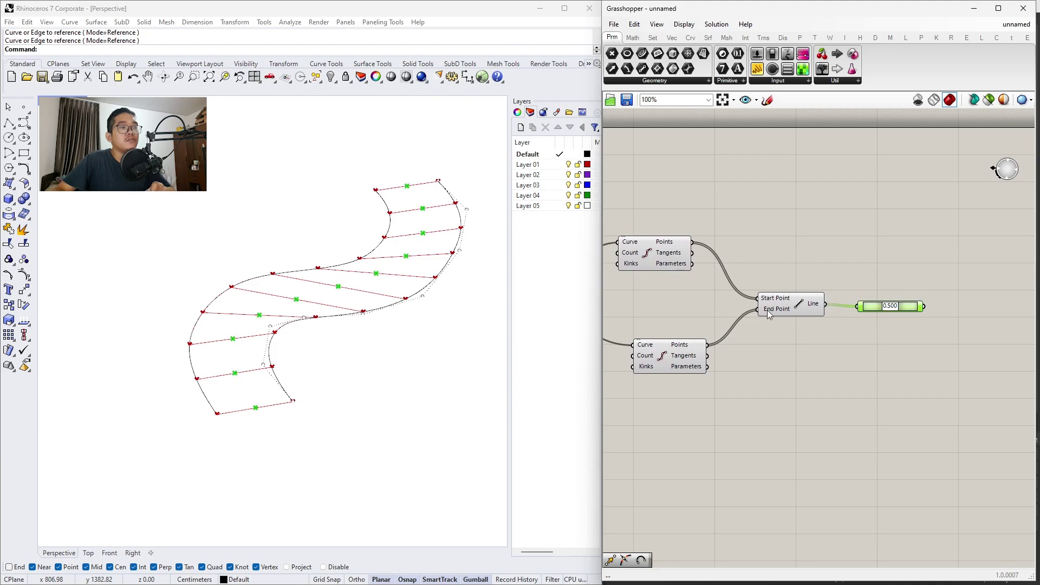
{"action": "right_click_drag", "start_coordinate": [349, 388], "coordinate": [295, 412]}
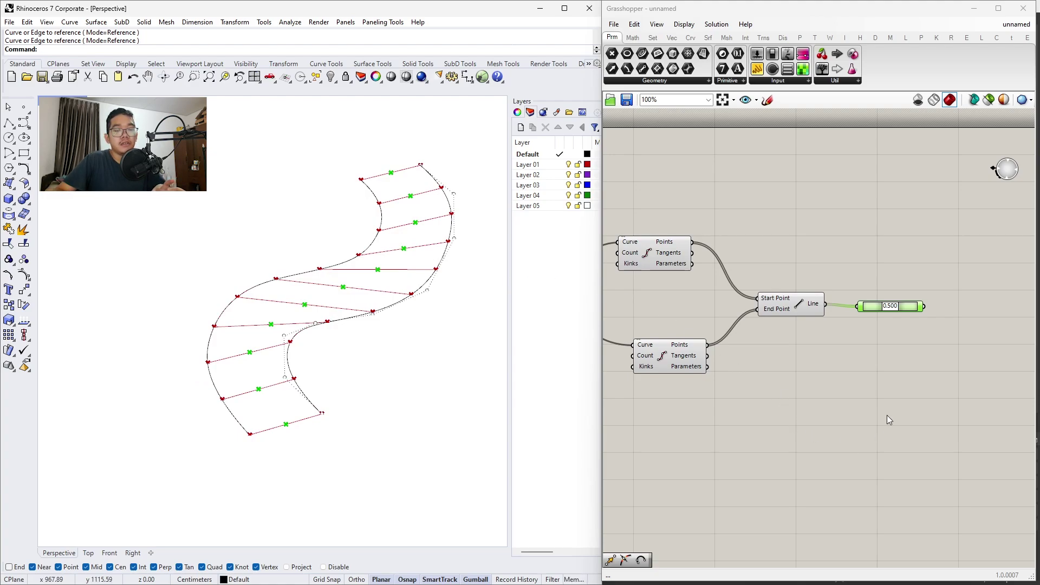
{"action": "double_click", "coordinate": [884, 392]}
{"action": "type", "text": "area"}
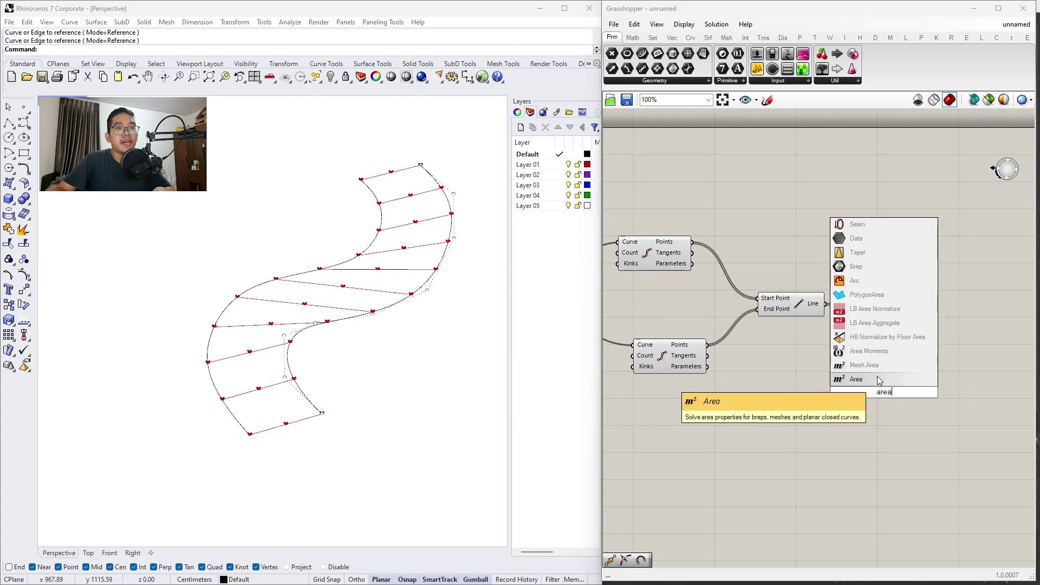
{"action": "left_click", "coordinate": [879, 379]}
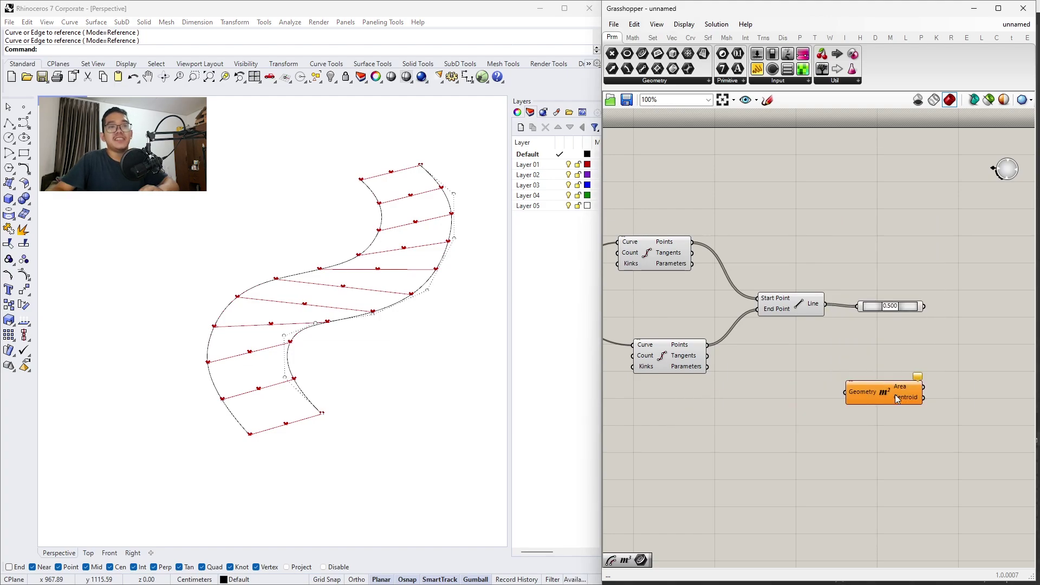
{"action": "left_click", "coordinate": [902, 398]}
{"action": "key", "text": "Delete"}
{"action": "double_click", "coordinate": [895, 395]}
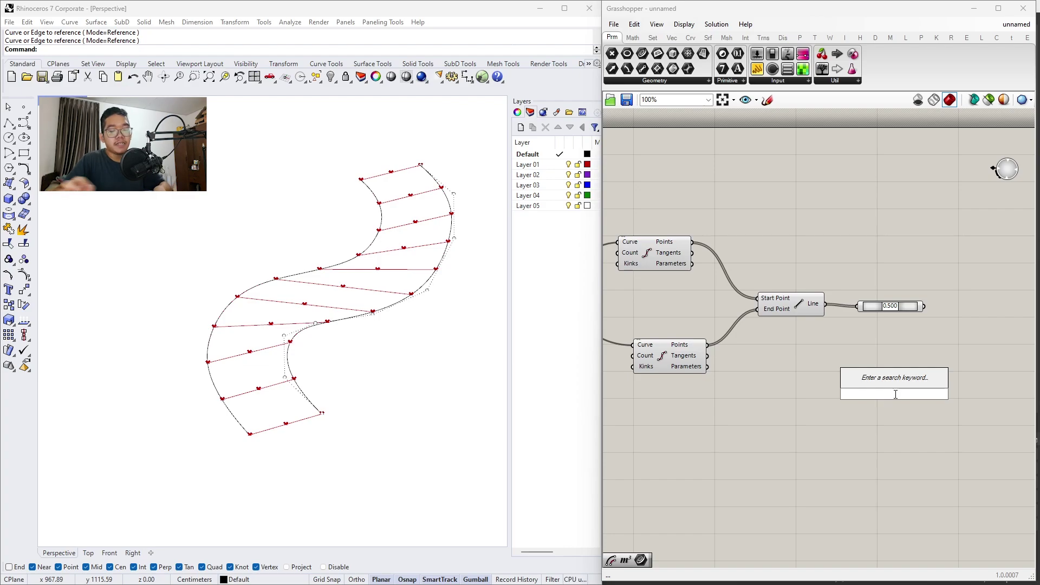
{"action": "type", "text": "volume"}
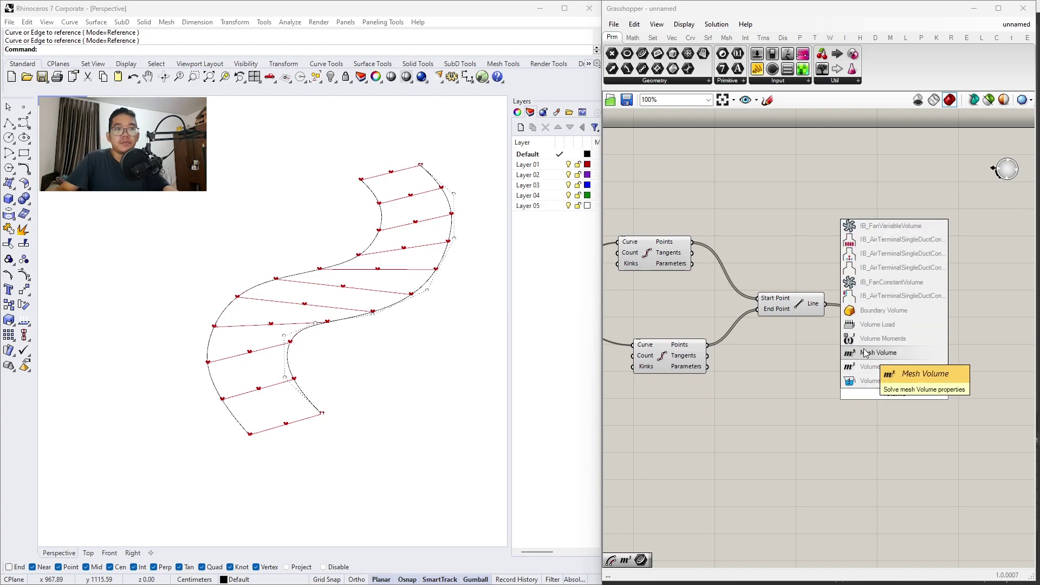
{"action": "left_click", "coordinate": [878, 369]}
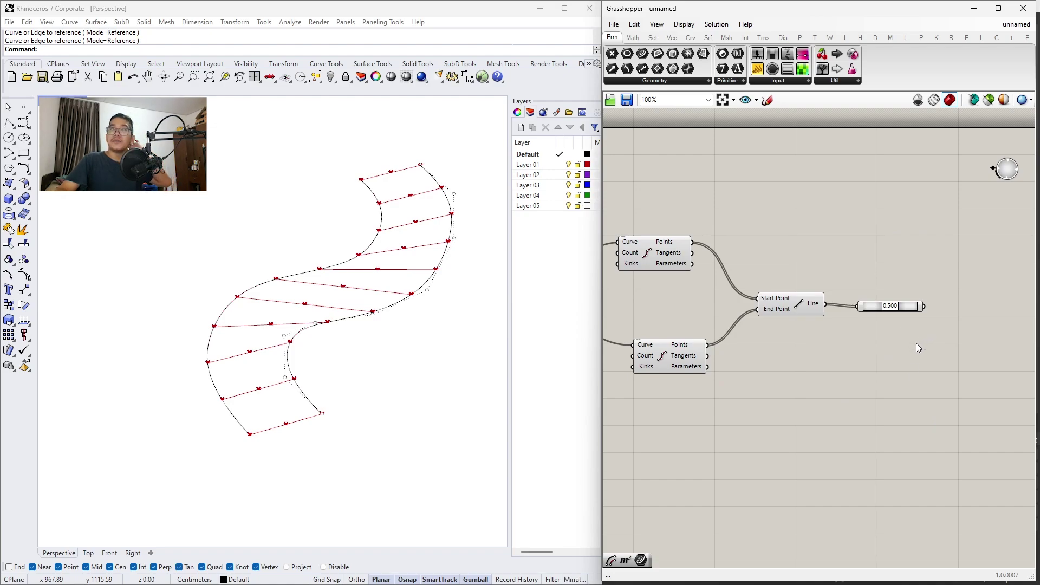
{"action": "left_click", "coordinate": [563, 566]}
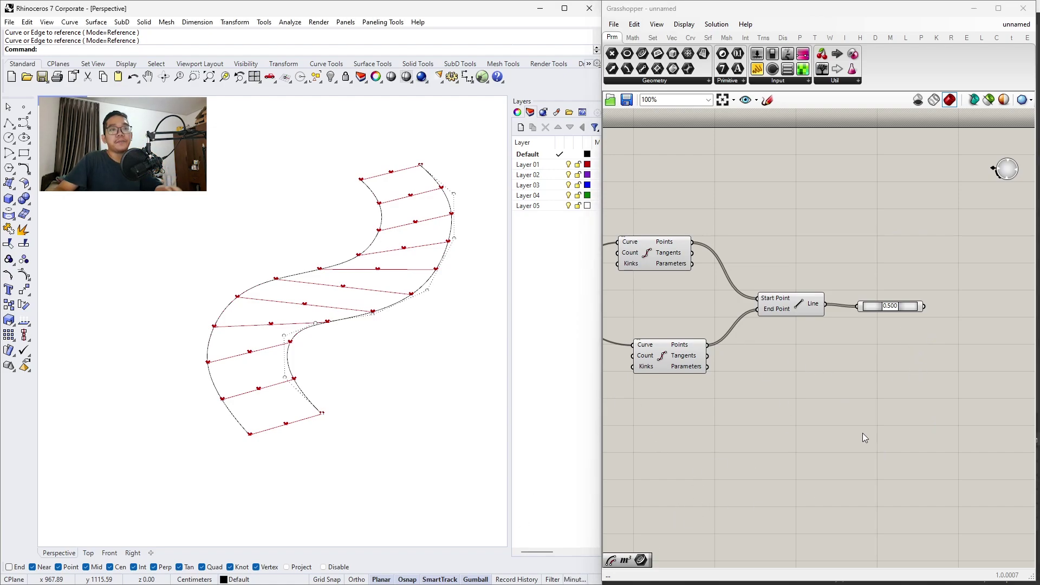
Add a Move component beside Point On Curve and feed its Geometry input from the midpoints
{"action": "right_click_drag", "start_coordinate": [907, 365], "coordinate": [813, 307]}
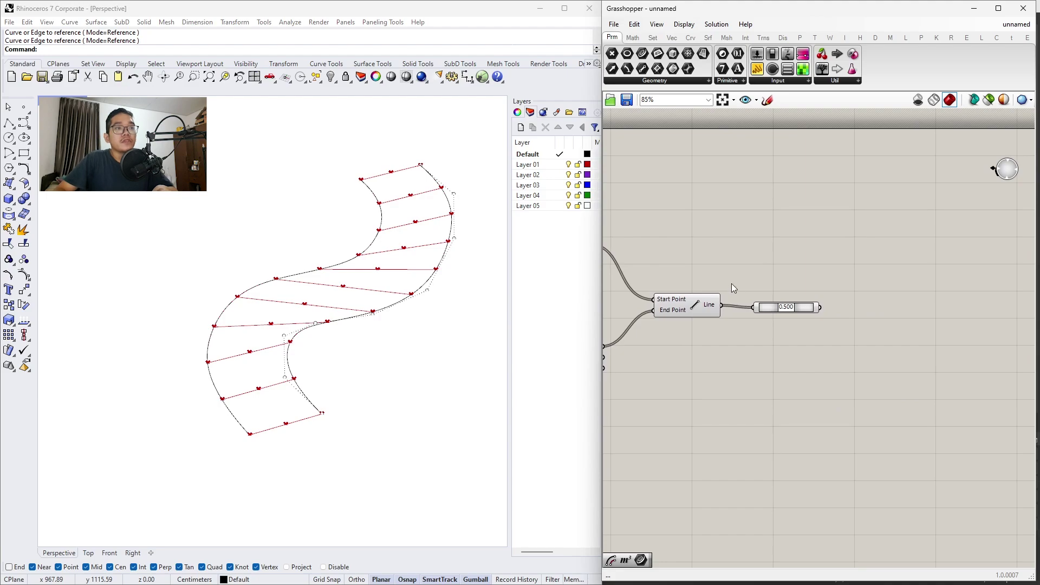
{"action": "right_click_drag", "start_coordinate": [731, 287], "coordinate": [877, 353]}
{"action": "left_click_drag", "start_coordinate": [876, 353], "coordinate": [780, 287]}
{"action": "scroll", "coordinate": [855, 317], "scroll_direction": "up", "scroll_amount": 2}
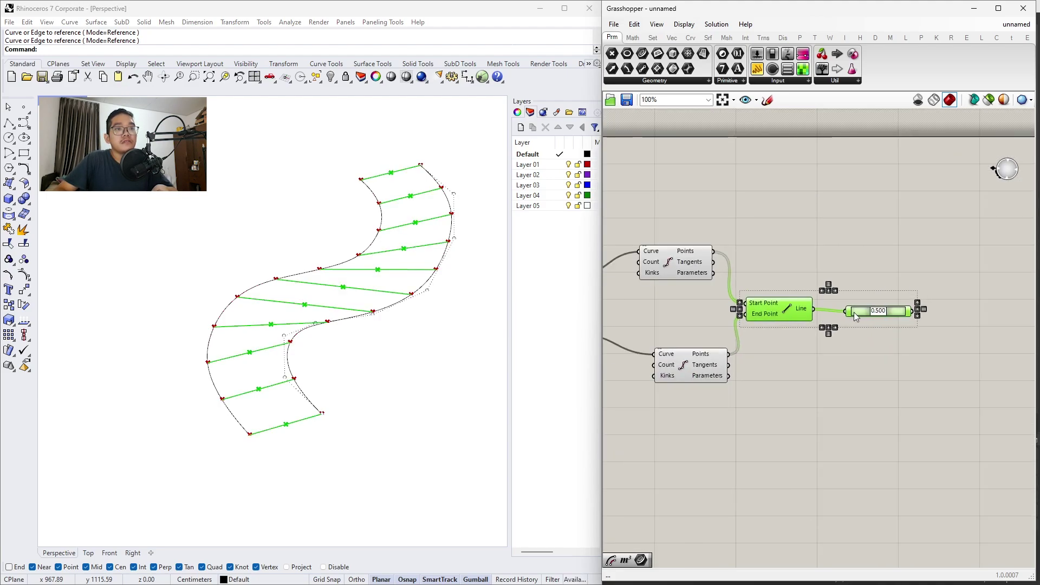
{"action": "right_click_drag", "start_coordinate": [927, 283], "coordinate": [796, 293]}
{"action": "double_click", "coordinate": [873, 307]}
{"action": "type", "text": "m"}
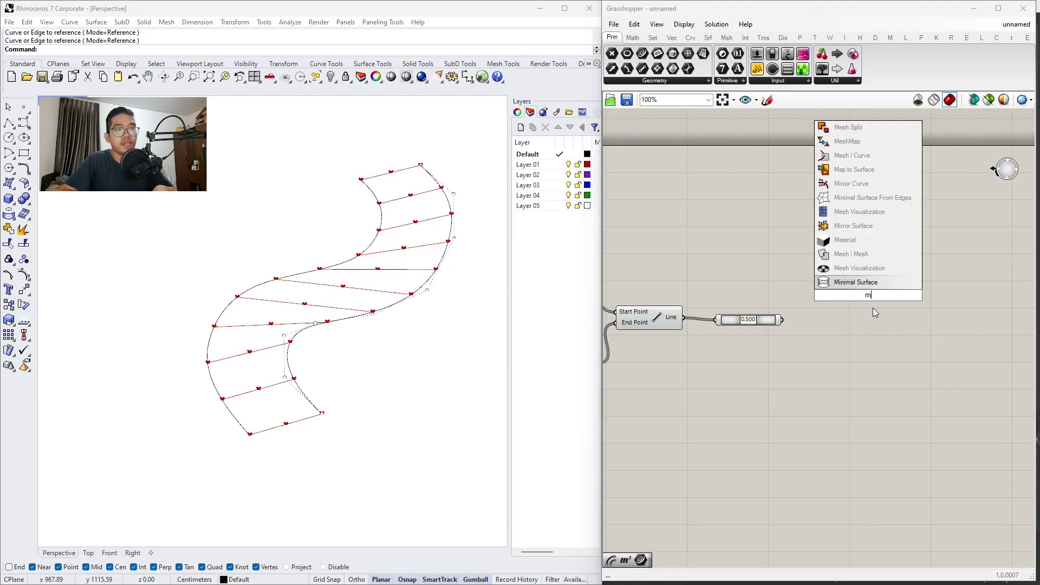
{"action": "type", "text": "ove"}
{"action": "key", "text": "Return"}
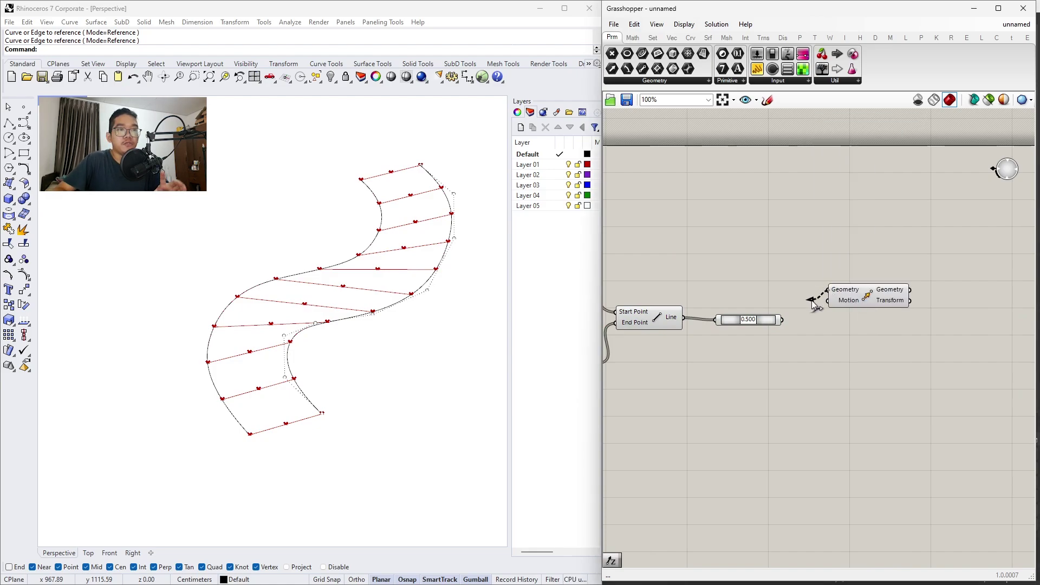
{"action": "left_click_drag", "start_coordinate": [826, 293], "coordinate": [750, 319]}
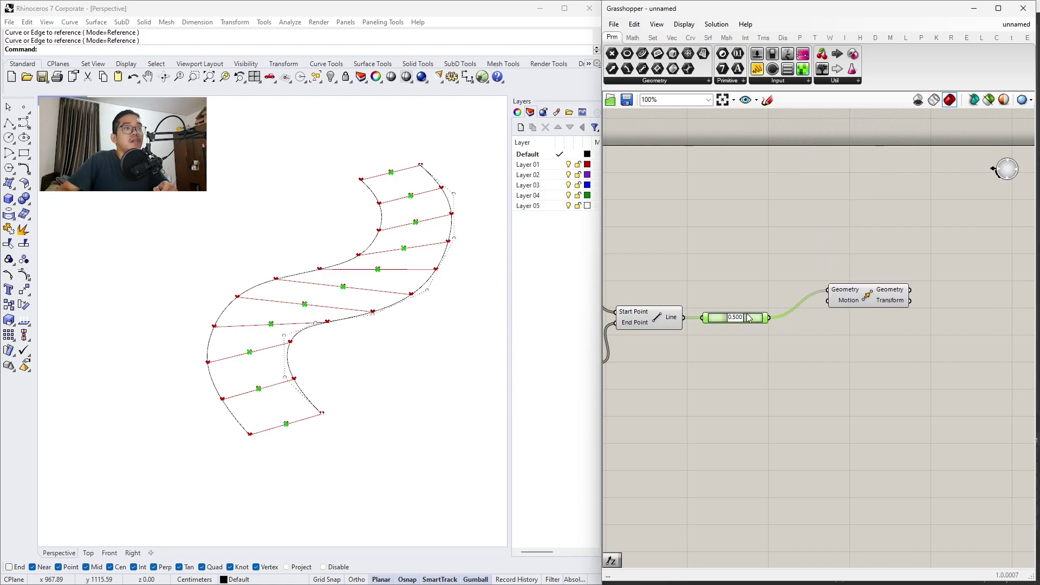
{"action": "left_click_drag", "start_coordinate": [852, 302], "coordinate": [828, 328]}
Add a Unit Z component below Point On Curve and connect its Unit vector output to the Move component's Motion input
{"action": "double_click", "coordinate": [771, 350]}
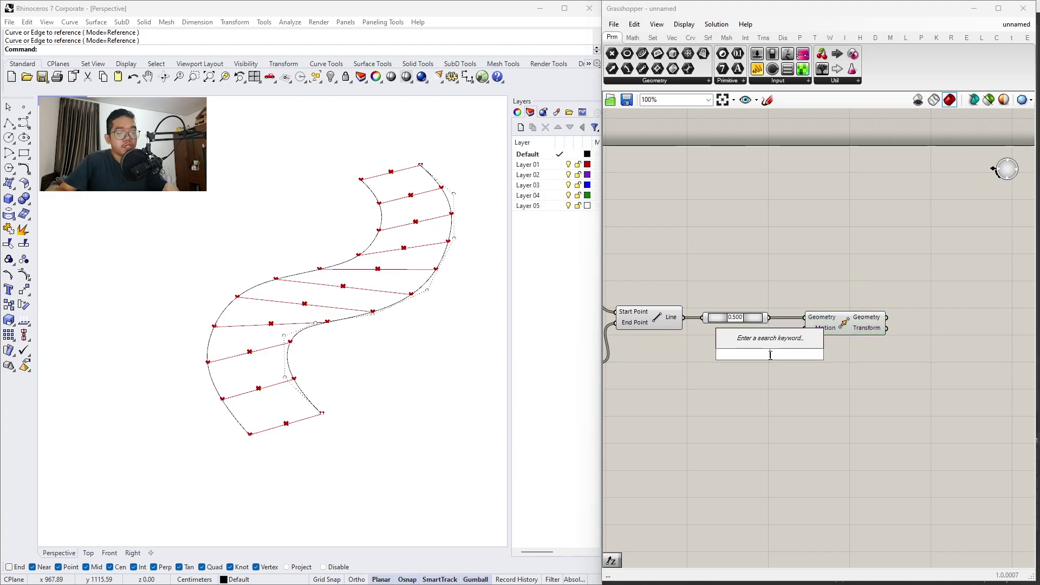
{"action": "type", "text": "unit z"}
{"action": "left_click", "coordinate": [771, 346]}
{"action": "scroll", "coordinate": [808, 339], "scroll_direction": "up", "scroll_amount": 2}
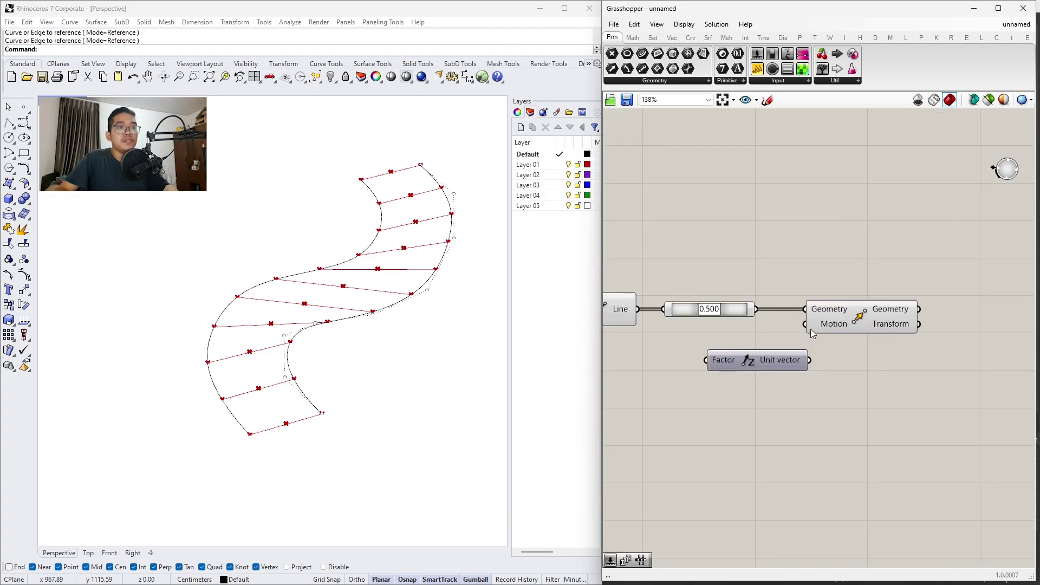
{"action": "left_click_drag", "start_coordinate": [808, 340], "coordinate": [767, 336]}
{"action": "right_click_drag", "start_coordinate": [745, 351], "coordinate": [840, 341]}
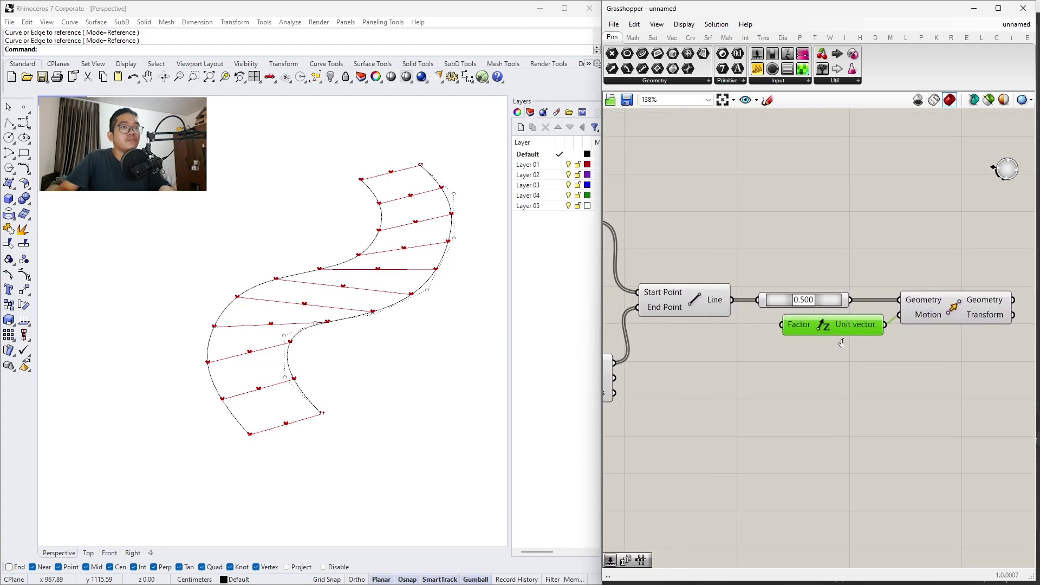
Add a number slider with value 500 and connect it to the Unit Z component's Factor input
{"action": "left_click", "coordinate": [749, 377]}
{"action": "double_click", "coordinate": [749, 377]}
{"action": "type", "text": "500"}
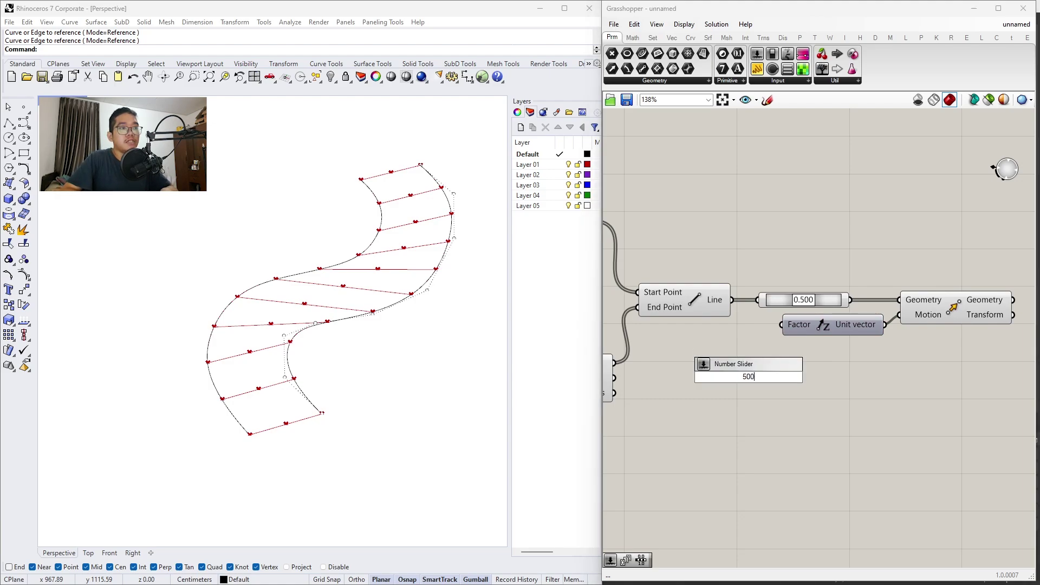
{"action": "key", "text": "Return"}
{"action": "left_click_drag", "start_coordinate": [782, 328], "coordinate": [827, 377]}
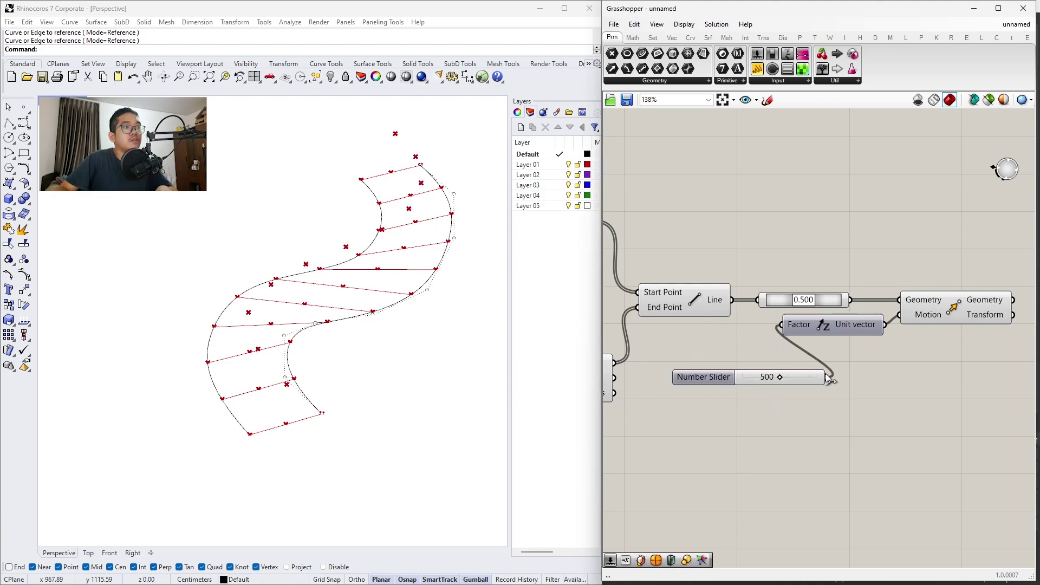
Set the Unit Z factor slider to 312 while checking the height of the moved midpoints from the side
{"action": "right_click_drag", "start_coordinate": [279, 353], "coordinate": [299, 323]}
{"action": "scroll", "coordinate": [332, 286], "scroll_direction": "up", "scroll_amount": 2}
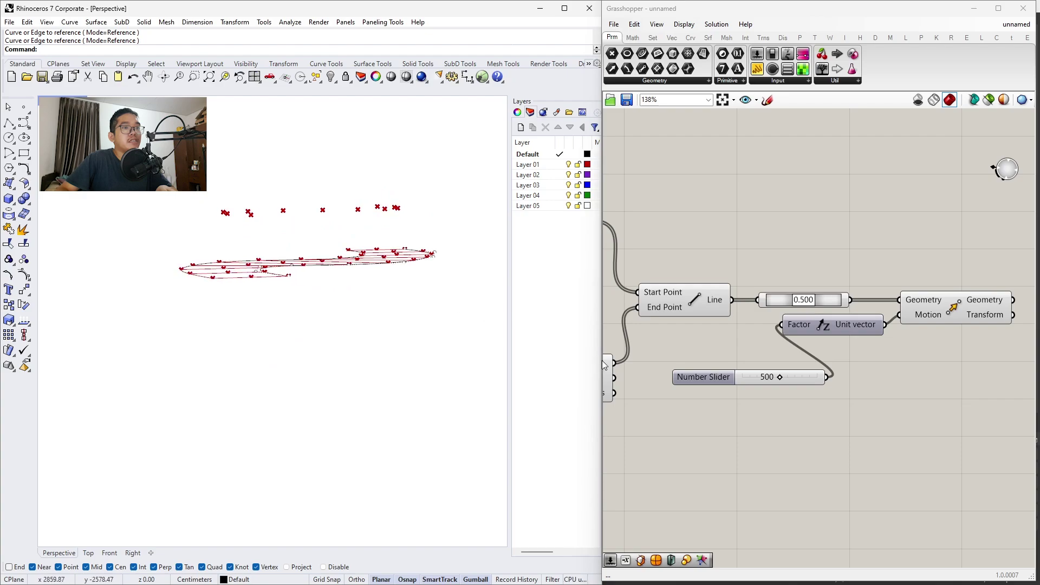
{"action": "left_click_drag", "start_coordinate": [781, 376], "coordinate": [765, 379]}
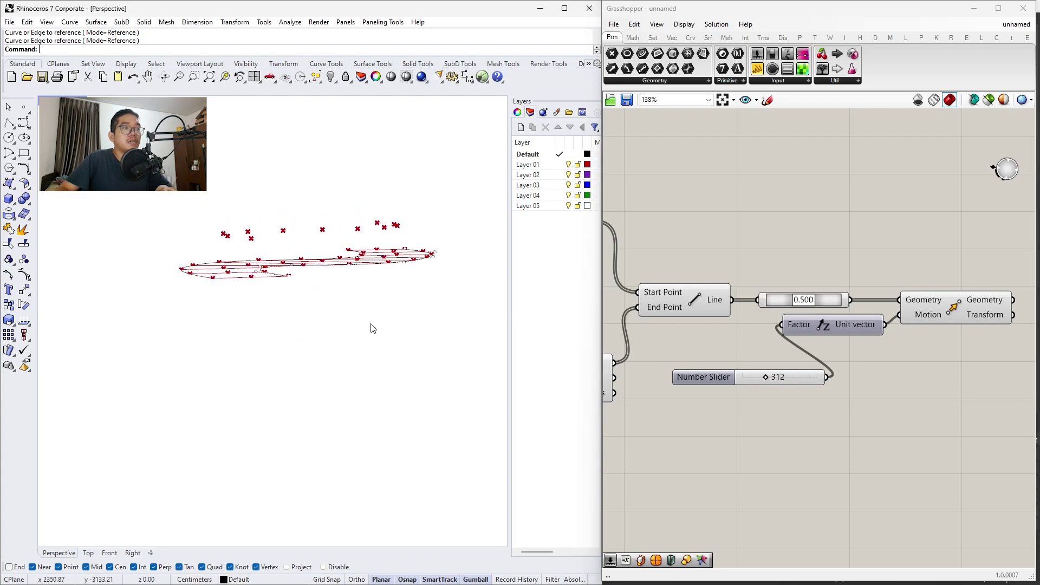
{"action": "right_click_drag", "start_coordinate": [369, 328], "coordinate": [346, 340]}
Add an Arc 3Pt component on the canvas after the Move component
{"action": "right_click_drag", "start_coordinate": [818, 388], "coordinate": [569, 363]}
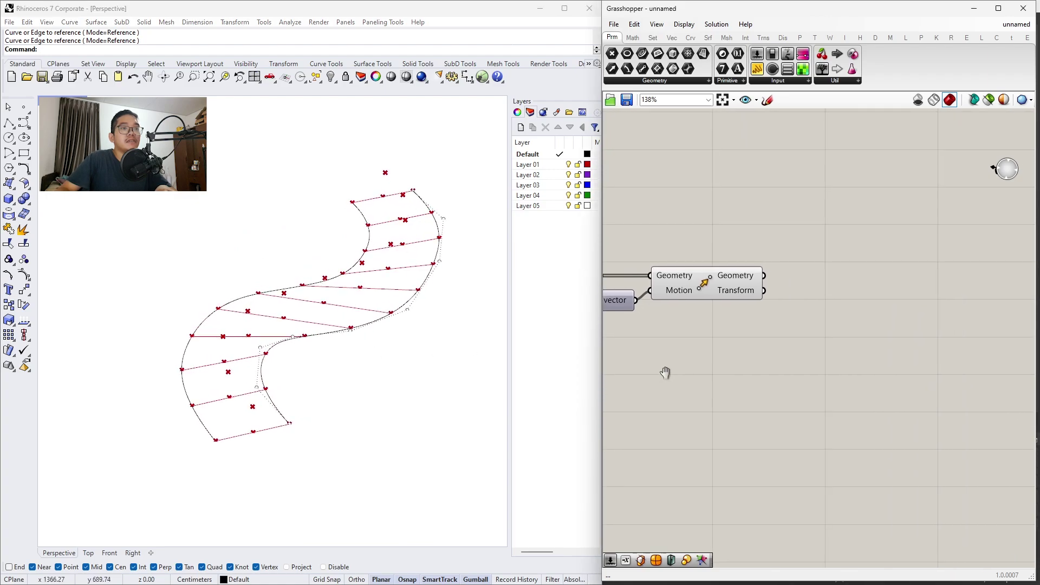
{"action": "double_click", "coordinate": [756, 335]}
{"action": "type", "text": "arc"}
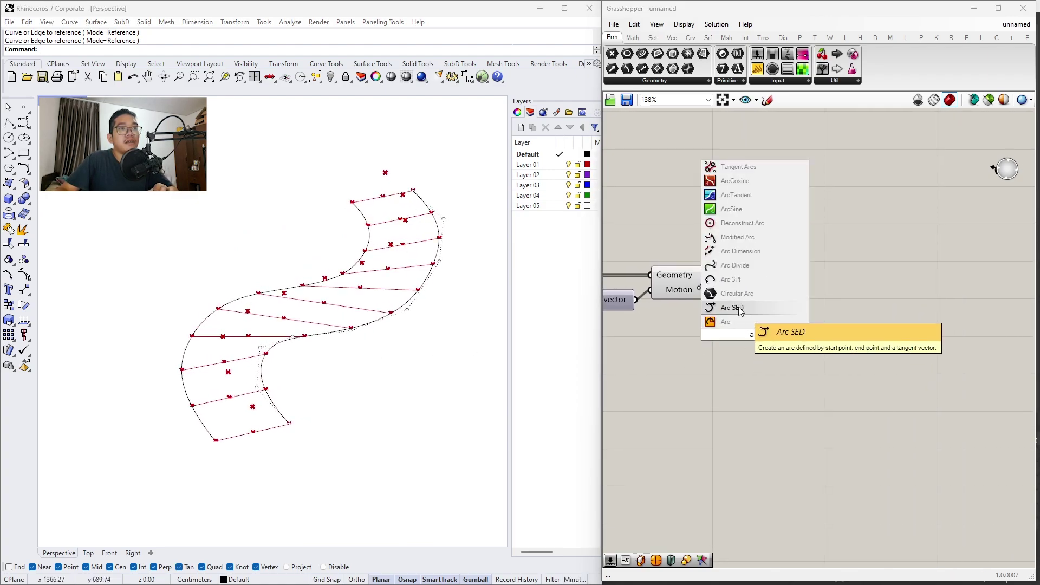
{"action": "left_click", "coordinate": [734, 279]}
{"action": "left_click_drag", "start_coordinate": [707, 326], "coordinate": [848, 293]}
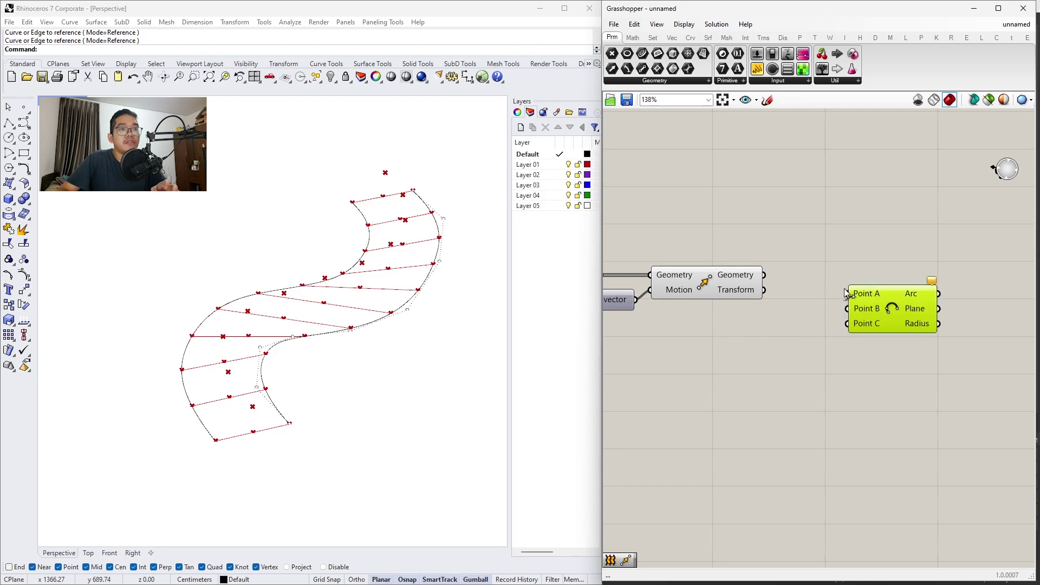
Align the Arc 3Pt and Move components and connect the moved Geometry output to the Point B input
{"action": "scroll", "coordinate": [787, 285], "scroll_direction": "down", "scroll_amount": 2}
{"action": "right_click_drag", "start_coordinate": [796, 296], "coordinate": [851, 315]}
{"action": "left_click_drag", "start_coordinate": [821, 318], "coordinate": [881, 317]}
{"action": "right_click_drag", "start_coordinate": [881, 316], "coordinate": [813, 295]}
{"action": "left_click", "coordinate": [876, 294]}
{"action": "scroll", "coordinate": [876, 291], "scroll_direction": "up", "scroll_amount": 2}
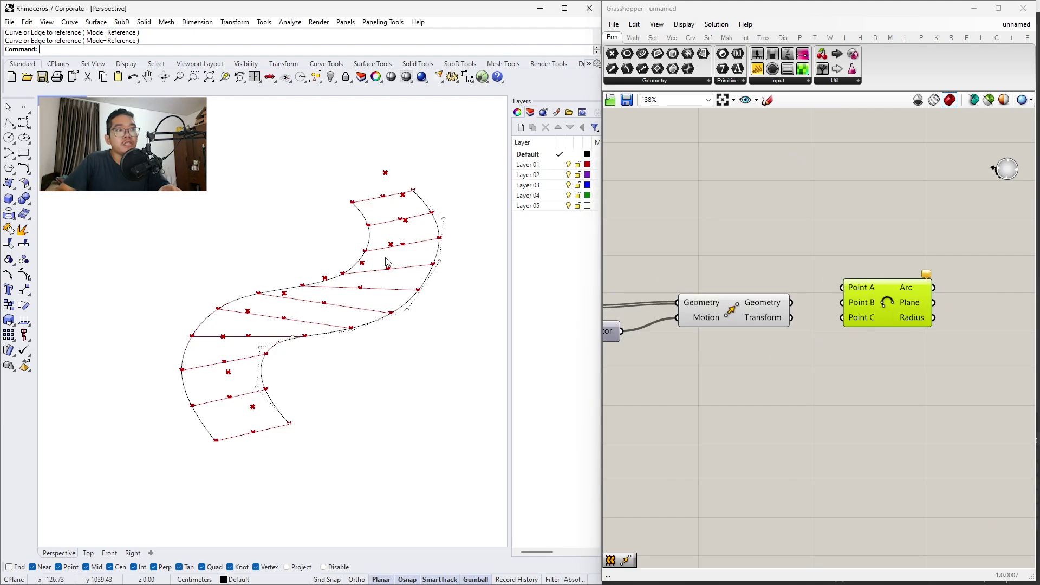
{"action": "right_click_drag", "start_coordinate": [423, 227], "coordinate": [404, 194]}
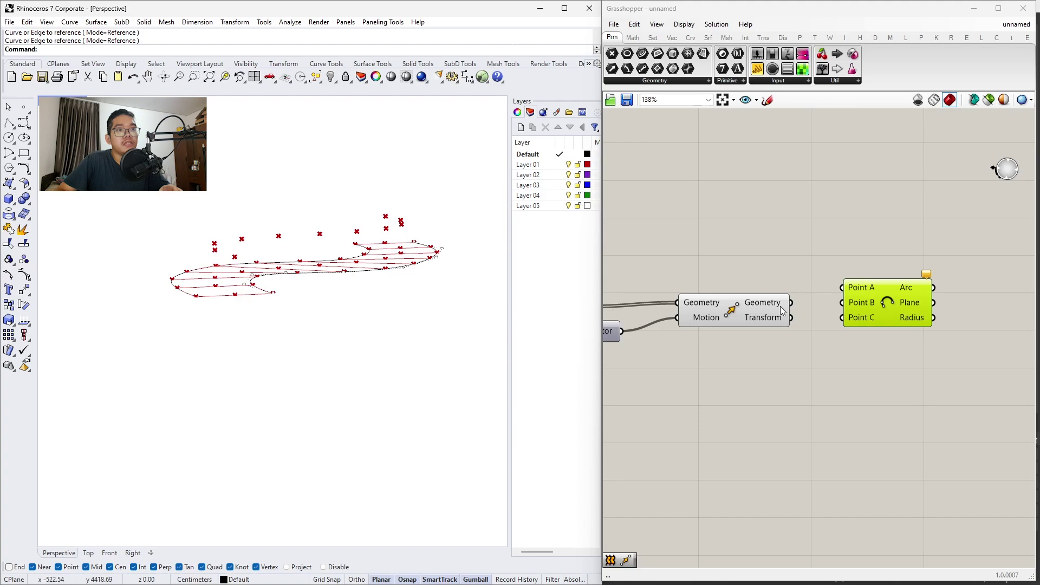
{"action": "left_click_drag", "start_coordinate": [780, 306], "coordinate": [772, 305]}
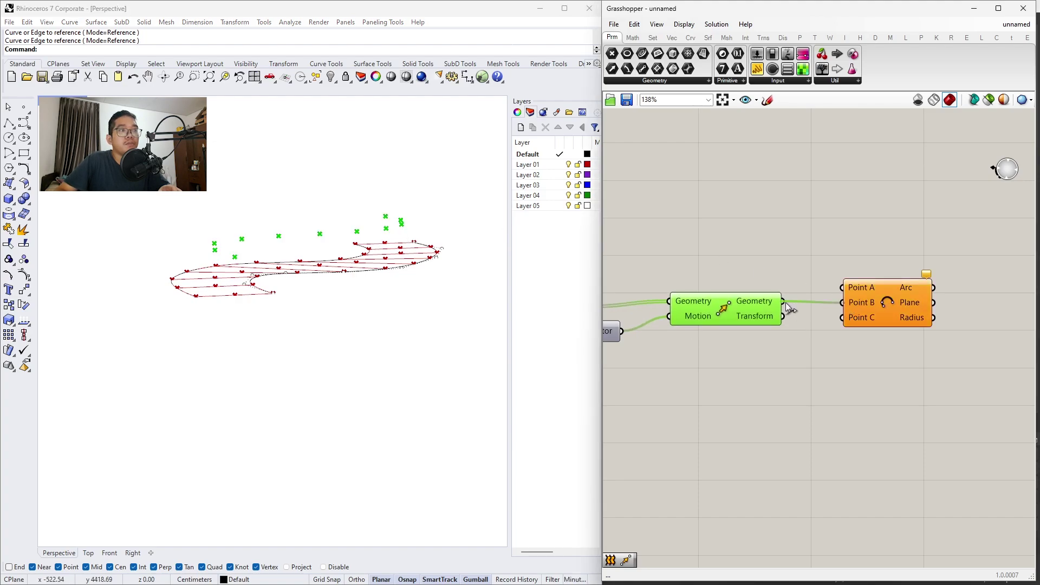
Connect the first curve's division Points to the arc's Point A and the second curve's division Points to Point C
{"action": "scroll", "coordinate": [786, 302], "scroll_direction": "down", "scroll_amount": 3}
{"action": "right_click_drag", "start_coordinate": [769, 274], "coordinate": [867, 325]}
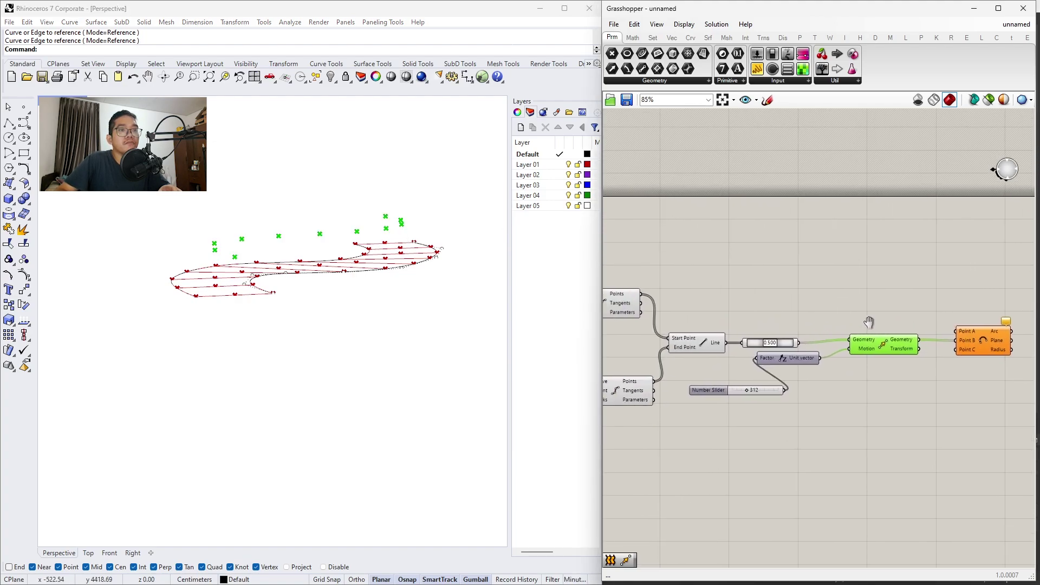
{"action": "left_click", "coordinate": [619, 308]}
{"action": "left_click", "coordinate": [646, 402]}
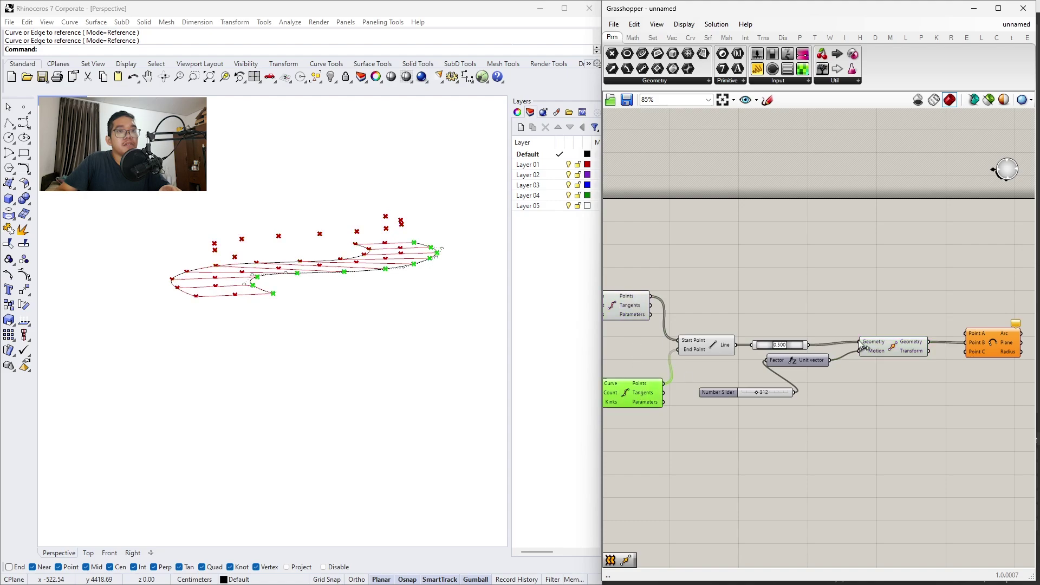
{"action": "left_click_drag", "start_coordinate": [976, 336], "coordinate": [891, 255]}
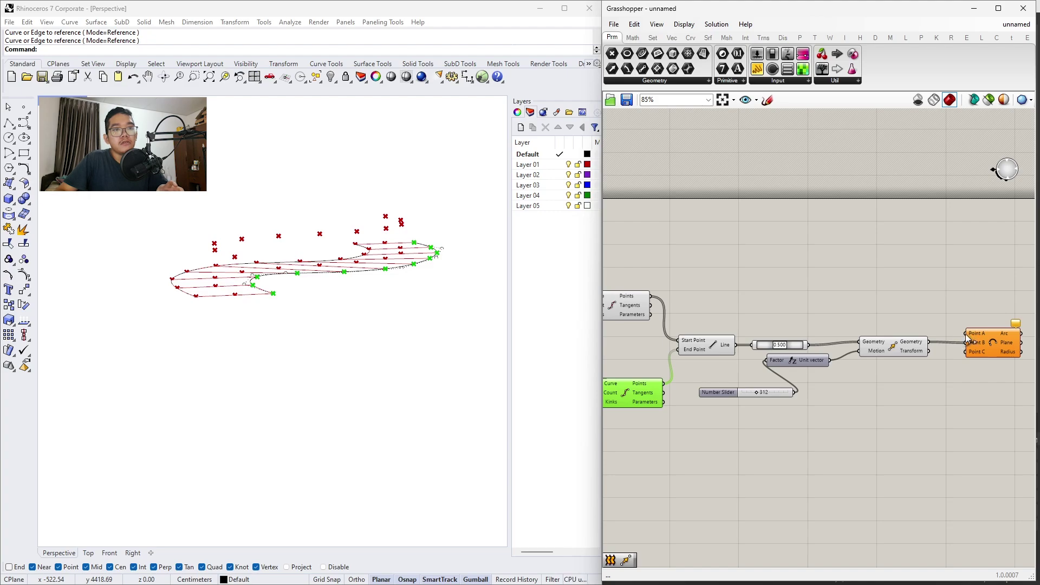
{"action": "left_click_drag", "start_coordinate": [968, 336], "coordinate": [651, 296]}
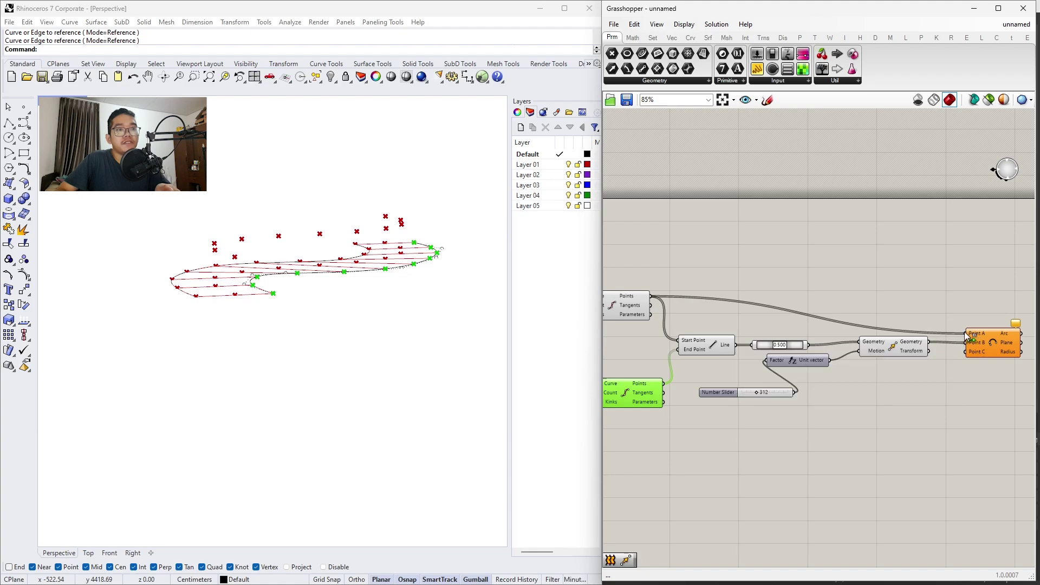
{"action": "left_click_drag", "start_coordinate": [970, 337], "coordinate": [652, 297]}
{"action": "left_click_drag", "start_coordinate": [940, 360], "coordinate": [664, 384]}
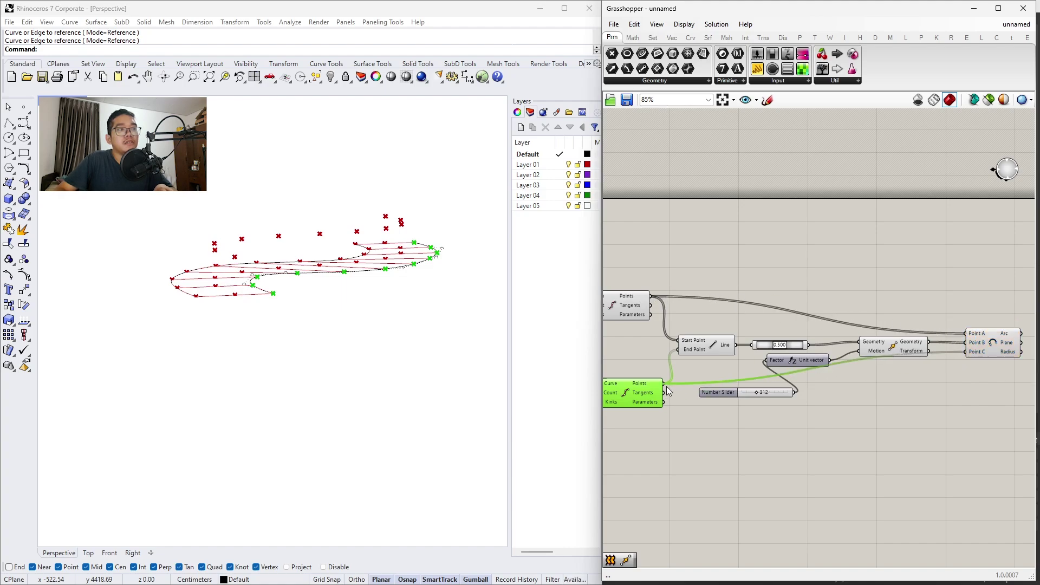
{"action": "right_click_drag", "start_coordinate": [387, 328], "coordinate": [271, 367]}
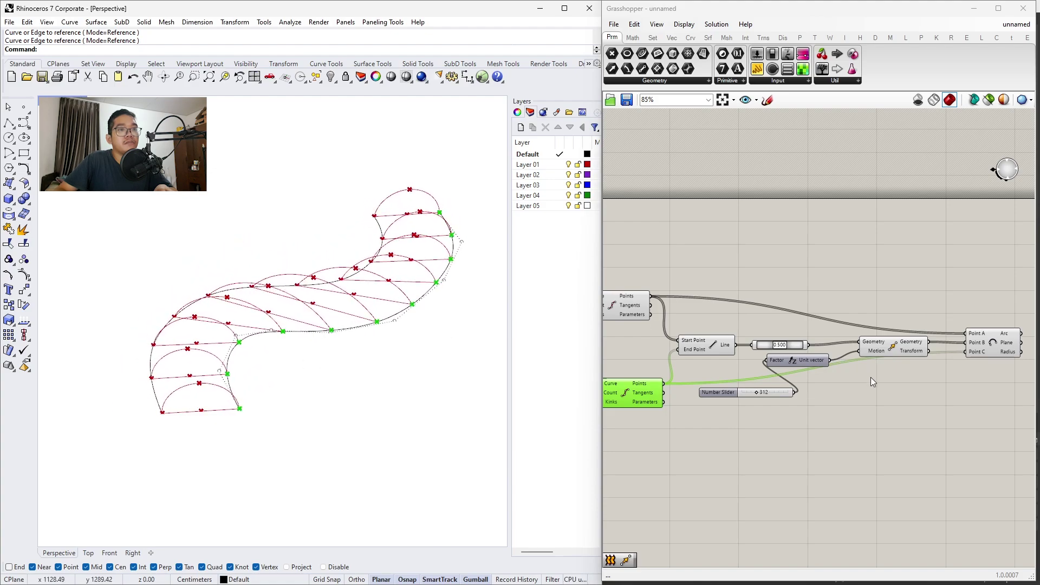
Add a Loft component after Arc 3Pt and feed its Curves input from the Arc output
{"action": "right_click_drag", "start_coordinate": [870, 377], "coordinate": [733, 353]}
{"action": "double_click", "coordinate": [734, 353]}
{"action": "type", "text": "loft"}
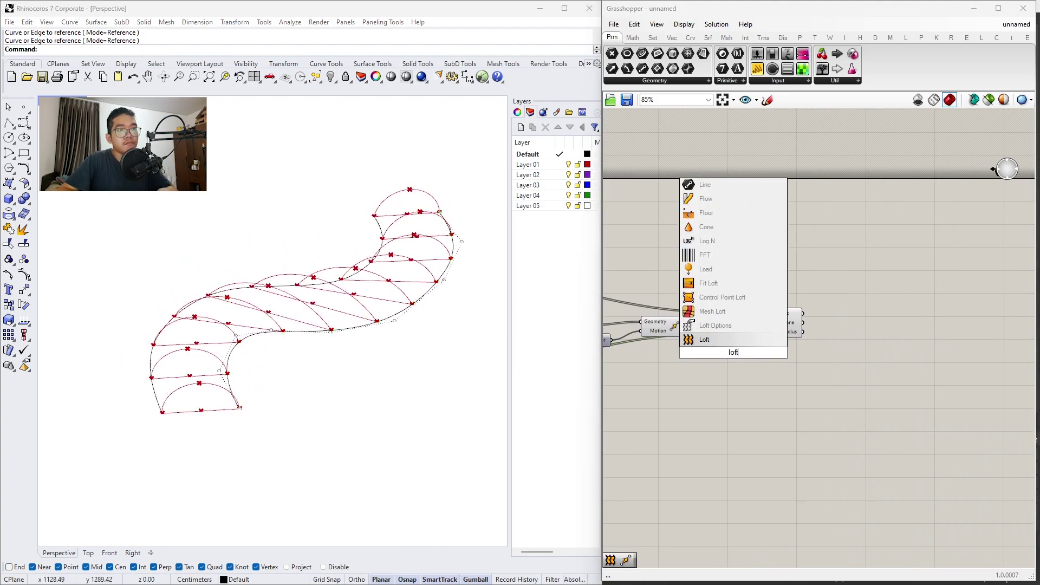
{"action": "key", "text": "Return"}
{"action": "left_click_drag", "start_coordinate": [735, 355], "coordinate": [863, 320]}
{"action": "right_click_drag", "start_coordinate": [353, 391], "coordinate": [357, 428]}
Select all components upstream of Loft and turn off their preview so only the lofted surface shows
{"action": "scroll", "coordinate": [894, 341], "scroll_direction": "down", "scroll_amount": 4}
{"action": "left_click_drag", "start_coordinate": [926, 290], "coordinate": [650, 406]}
{"action": "scroll", "coordinate": [913, 337], "scroll_direction": "up", "scroll_amount": 5}
{"action": "middle_click", "coordinate": [927, 305]}
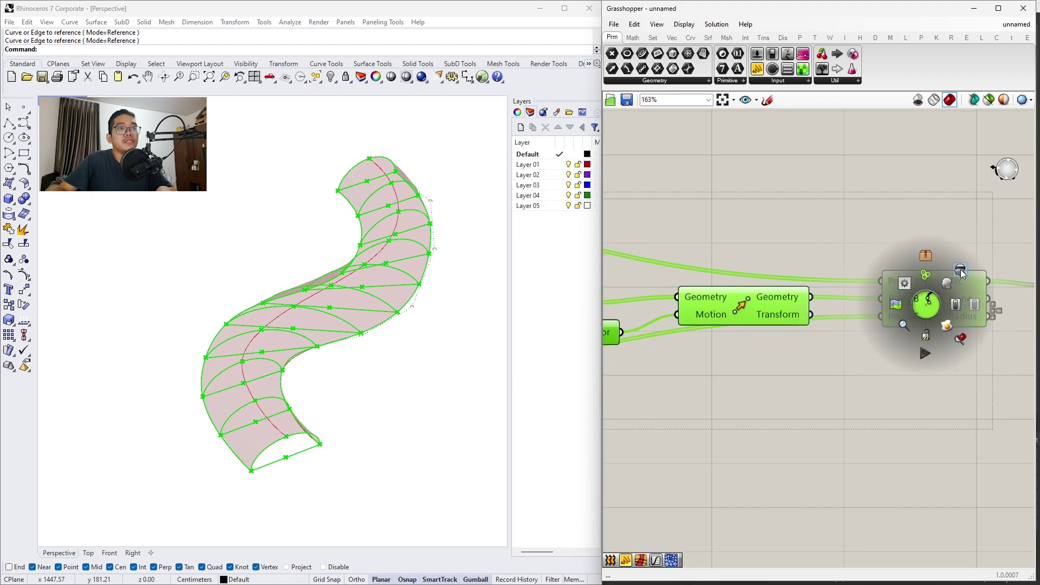
{"action": "left_click", "coordinate": [961, 270]}
{"action": "scroll", "coordinate": [778, 352], "scroll_direction": "down", "scroll_amount": 3}
{"action": "right_click_drag", "start_coordinate": [398, 382], "coordinate": [462, 343]}
Move the Loft component closer to the Arc 3Pt component
{"action": "right_click_drag", "start_coordinate": [960, 362], "coordinate": [802, 357]}
{"action": "scroll", "coordinate": [824, 321], "scroll_direction": "up", "scroll_amount": 3}
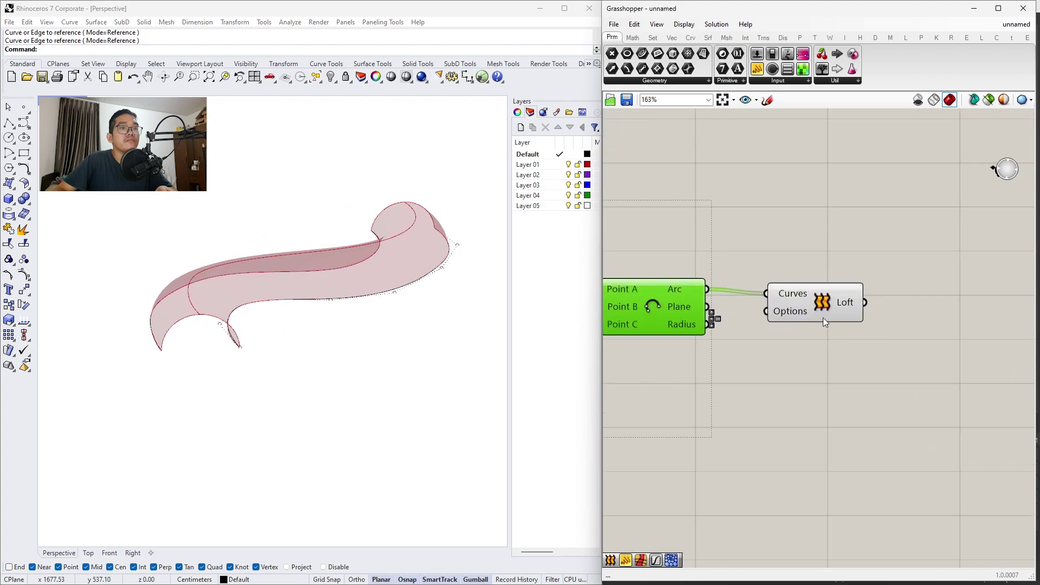
{"action": "left_click_drag", "start_coordinate": [824, 317], "coordinate": [836, 314]}
{"action": "right_click_drag", "start_coordinate": [836, 314], "coordinate": [759, 300]}
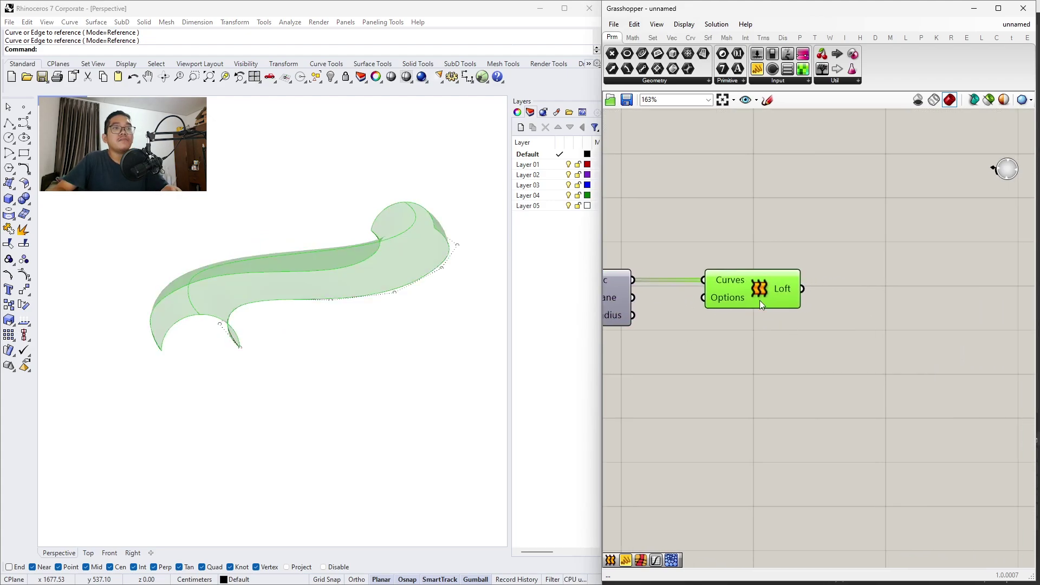
{"action": "left_click_drag", "start_coordinate": [760, 300], "coordinate": [744, 301]}
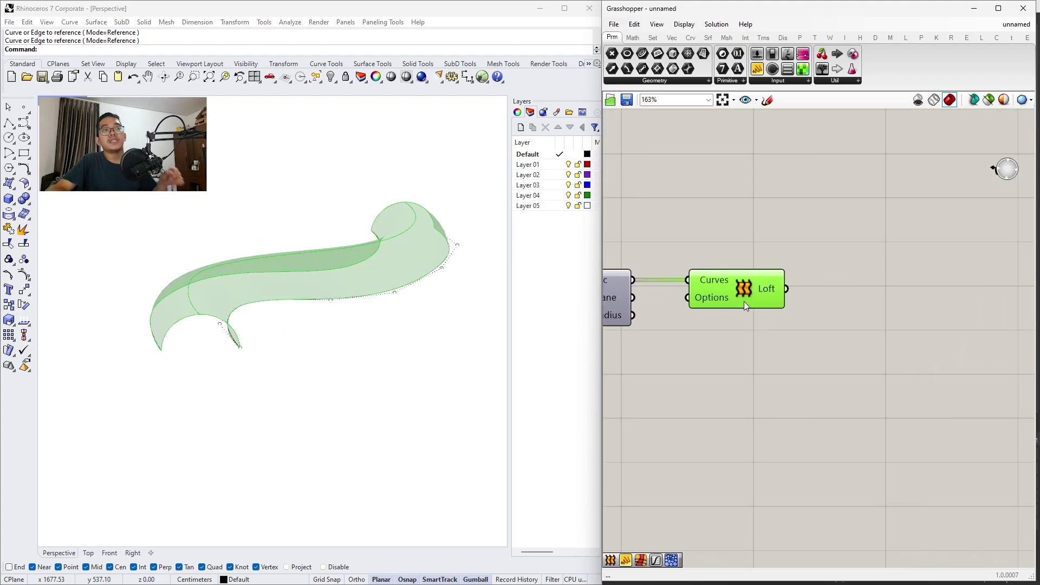
Add a Voronoi 3D component and place it well beyond Loft, leaving room for another component between them
{"action": "double_click", "coordinate": [752, 343]}
{"action": "type", "text": "voronoi"}
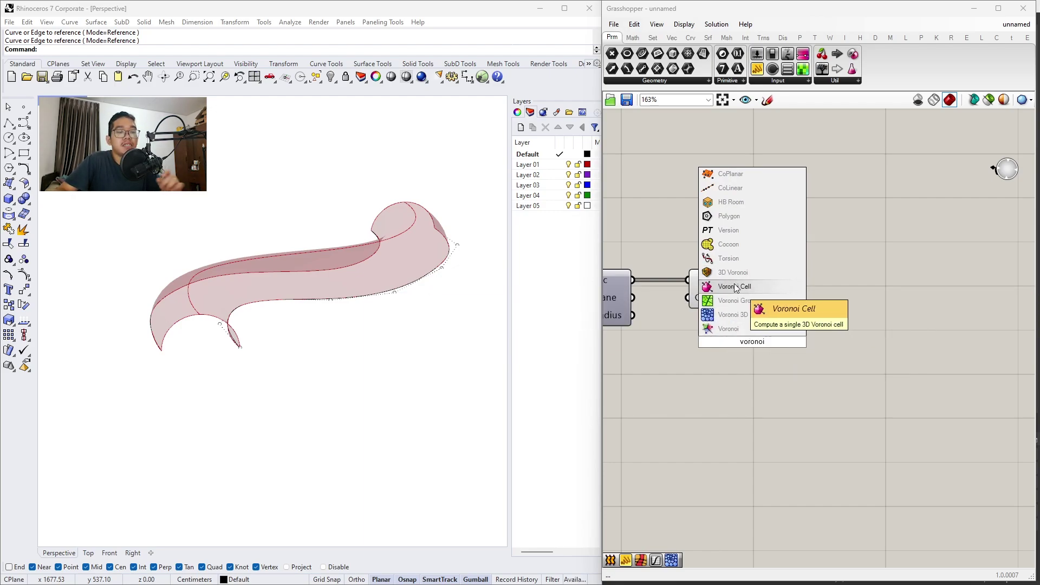
{"action": "left_click", "coordinate": [755, 312]}
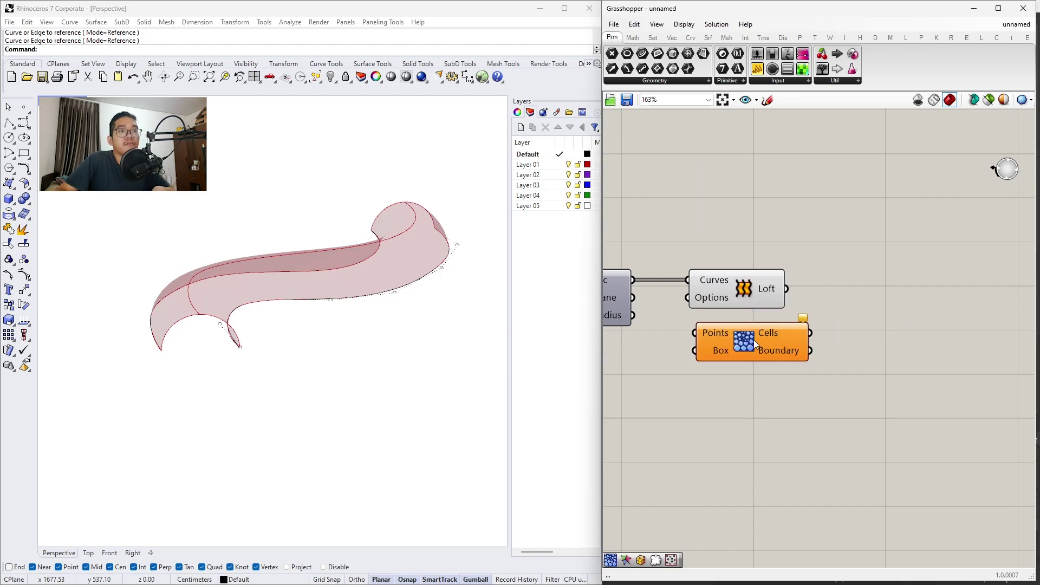
{"action": "left_click_drag", "start_coordinate": [754, 341], "coordinate": [996, 313]}
{"action": "scroll", "coordinate": [854, 342], "scroll_direction": "down", "scroll_amount": 3}
{"action": "scroll", "coordinate": [996, 314], "scroll_direction": "up", "scroll_amount": 3}
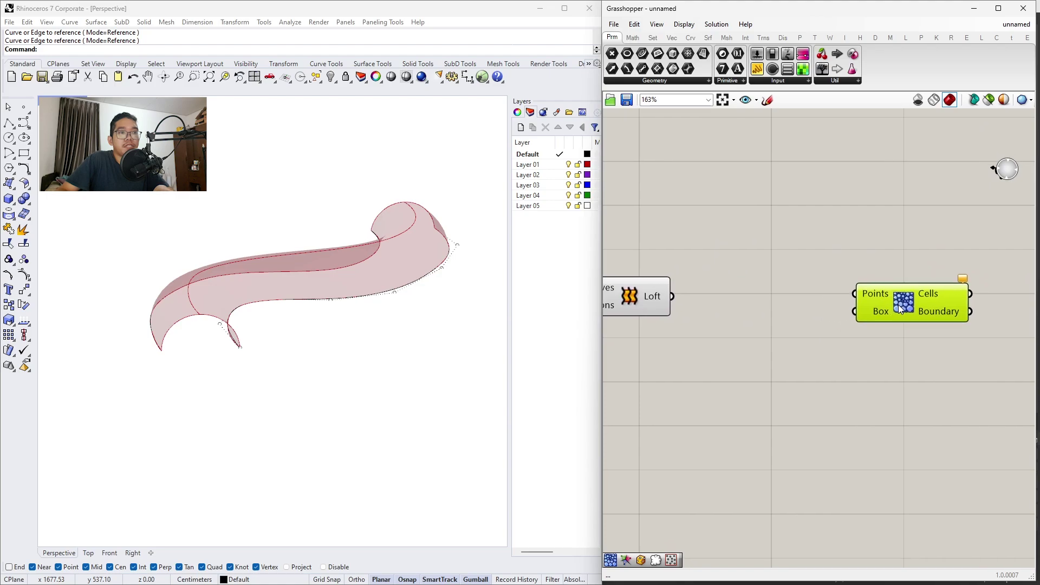
{"action": "left_click_drag", "start_coordinate": [900, 309], "coordinate": [951, 309]}
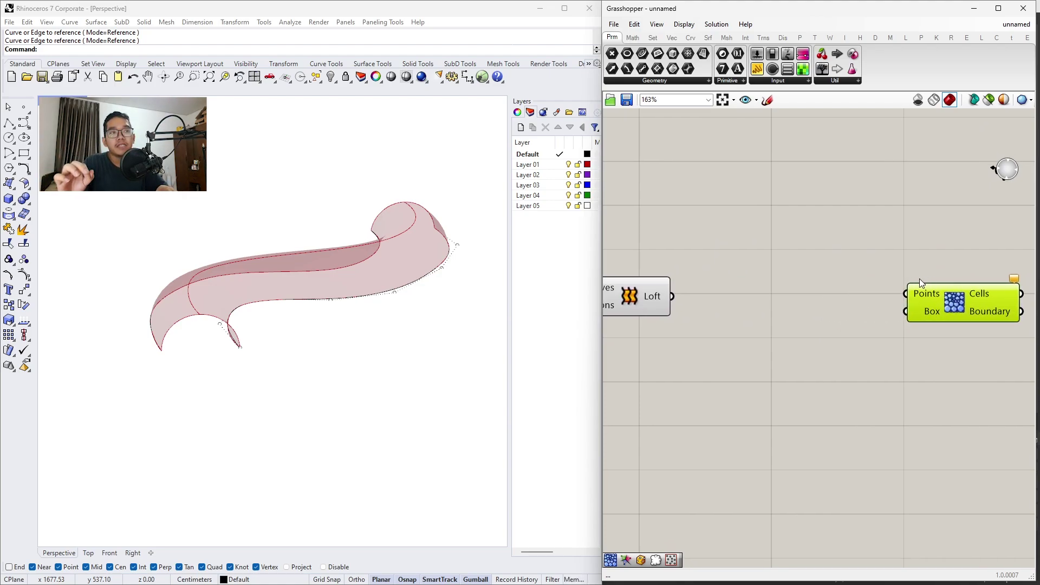
Add a Populate Geometry component between Loft and Voronoi 3D and connect the Loft output to its Geometry input
{"action": "double_click", "coordinate": [818, 232]}
{"action": "type", "text": "populate"}
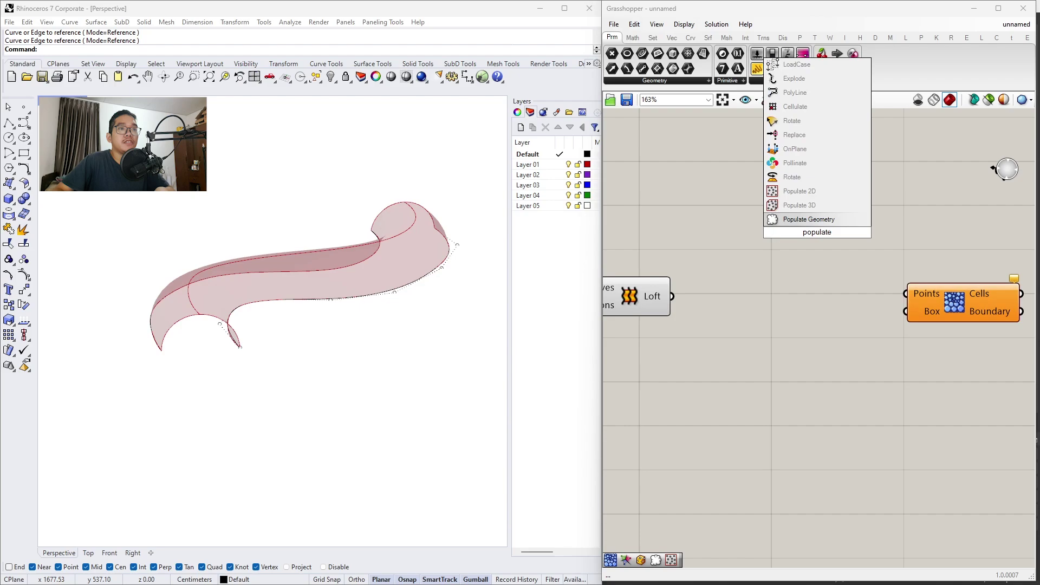
{"action": "left_click", "coordinate": [809, 219]}
{"action": "left_click_drag", "start_coordinate": [811, 238], "coordinate": [674, 297]}
{"action": "right_click_drag", "start_coordinate": [293, 360], "coordinate": [504, 412]}
{"action": "double_click", "coordinate": [692, 388]}
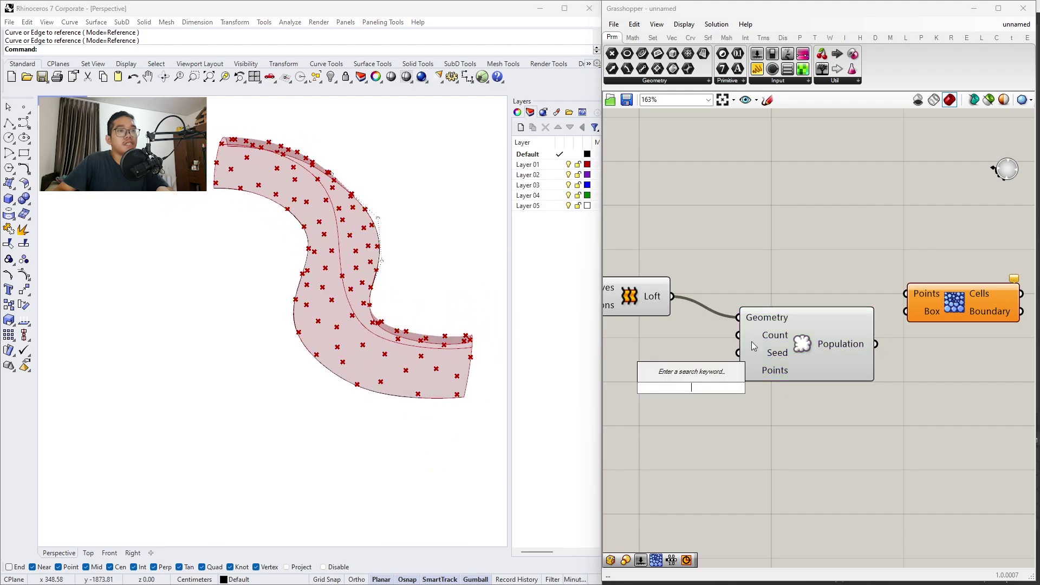
{"action": "left_click_drag", "start_coordinate": [776, 338], "coordinate": [772, 332]}
Tidy the component spacing and connect the Population output to the Voronoi 3D component's Points input
{"action": "left_click_drag", "start_coordinate": [965, 299], "coordinate": [1011, 305]}
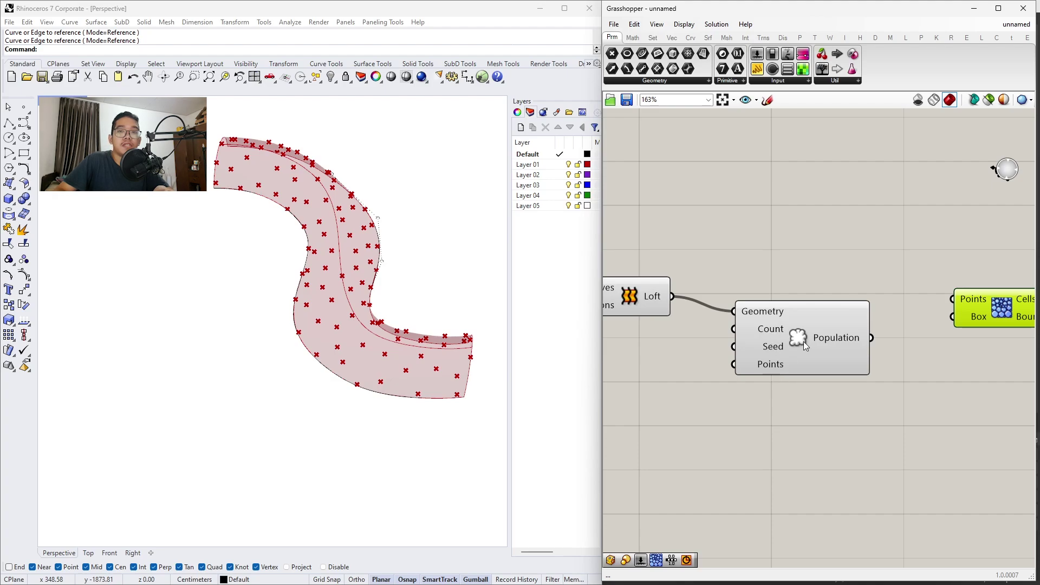
{"action": "right_click_drag", "start_coordinate": [869, 263], "coordinate": [808, 265]}
{"action": "left_click_drag", "start_coordinate": [943, 306], "coordinate": [955, 306]}
{"action": "left_click_drag", "start_coordinate": [770, 326], "coordinate": [762, 306]}
{"action": "left_click_drag", "start_coordinate": [918, 298], "coordinate": [805, 321]}
{"action": "right_click_drag", "start_coordinate": [379, 352], "coordinate": [350, 408]}
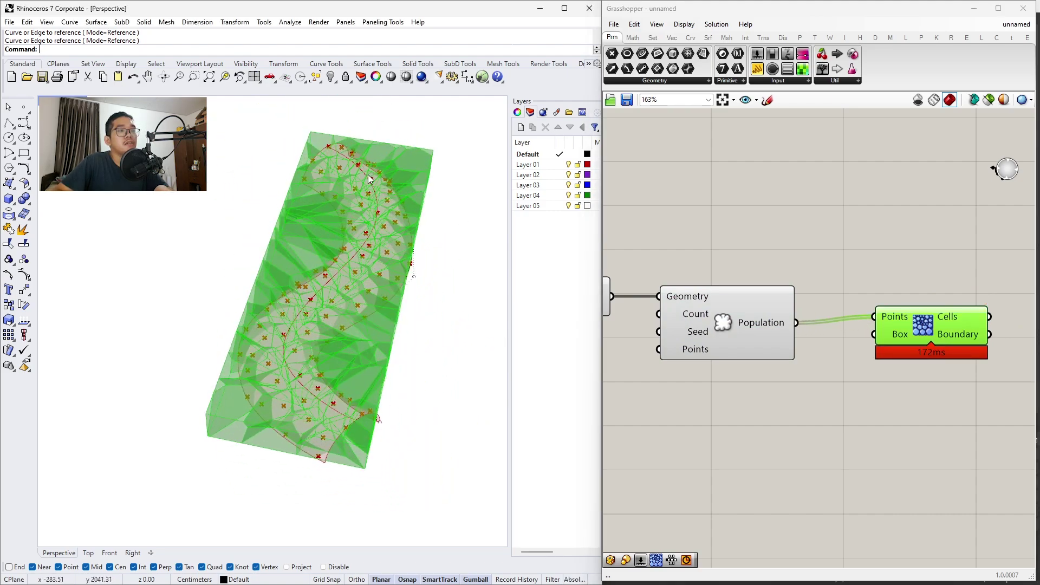
{"action": "right_click_drag", "start_coordinate": [337, 350], "coordinate": [396, 342]}
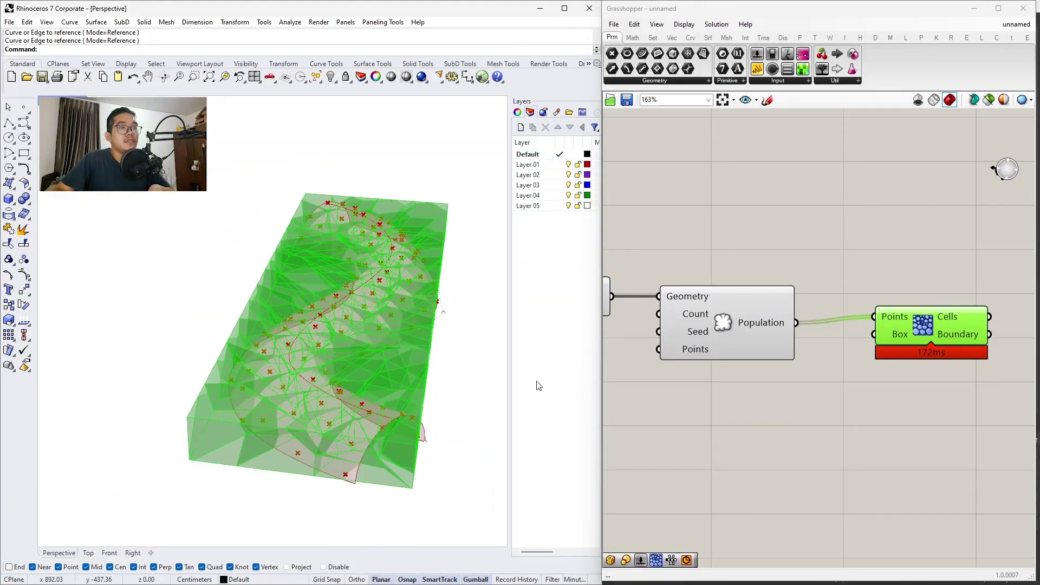
Examine how the Voronoi 3D cells relate to the populated points and the tunnel surface from several angles
{"action": "scroll", "coordinate": [739, 406], "scroll_direction": "down", "scroll_amount": 3}
{"action": "right_click_drag", "start_coordinate": [815, 386], "coordinate": [856, 370]}
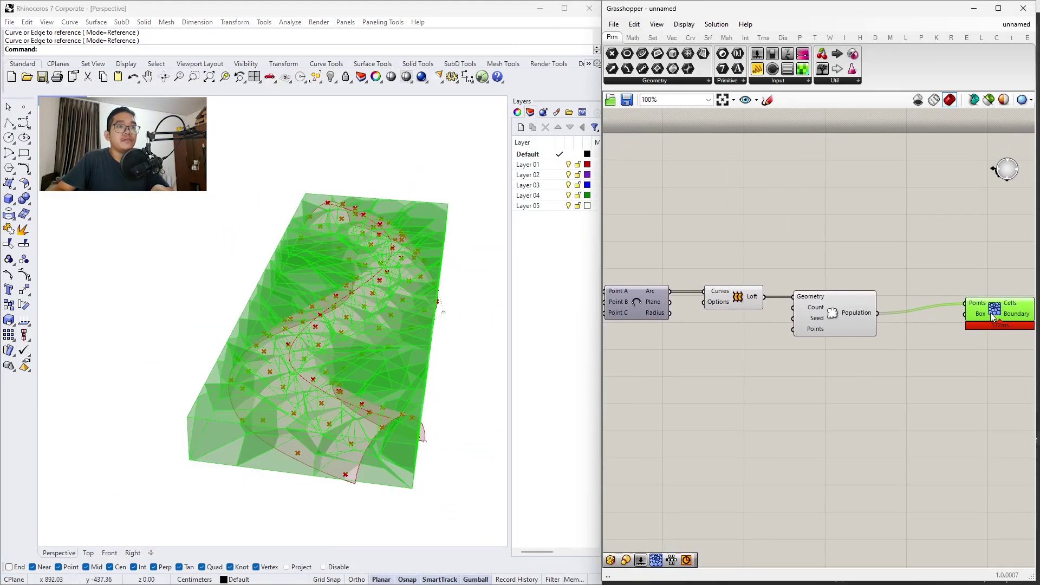
{"action": "left_click", "coordinate": [840, 315]}
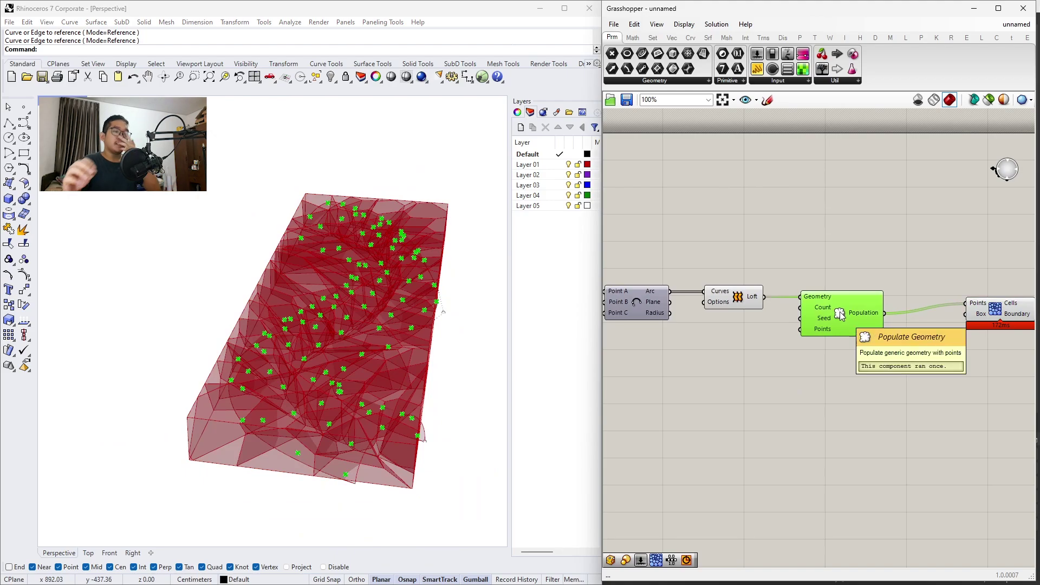
{"action": "left_click", "coordinate": [503, 374]}
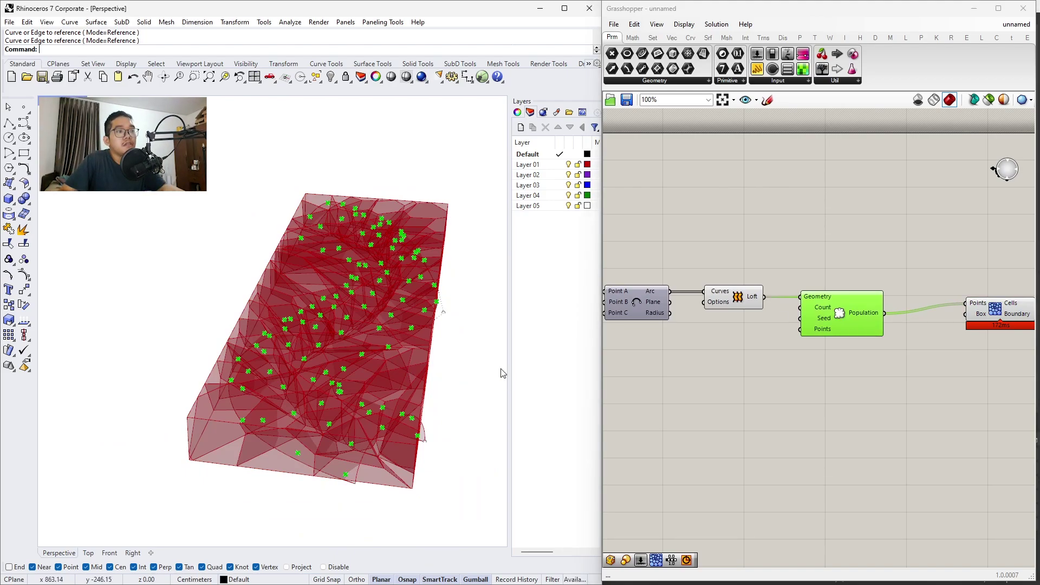
{"action": "left_click", "coordinate": [987, 324]}
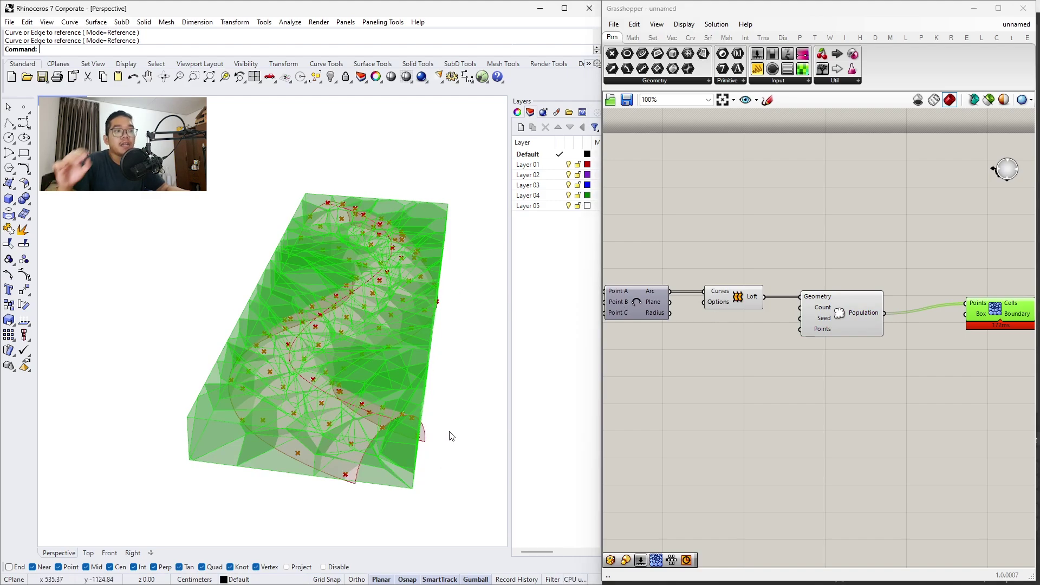
{"action": "right_click_drag", "start_coordinate": [437, 439], "coordinate": [390, 379]}
{"action": "scroll", "coordinate": [327, 265], "scroll_direction": "up", "scroll_amount": 3}
{"action": "right_click_drag", "start_coordinate": [328, 265], "coordinate": [367, 343]}
{"action": "scroll", "coordinate": [366, 343], "scroll_direction": "down", "scroll_amount": 2}
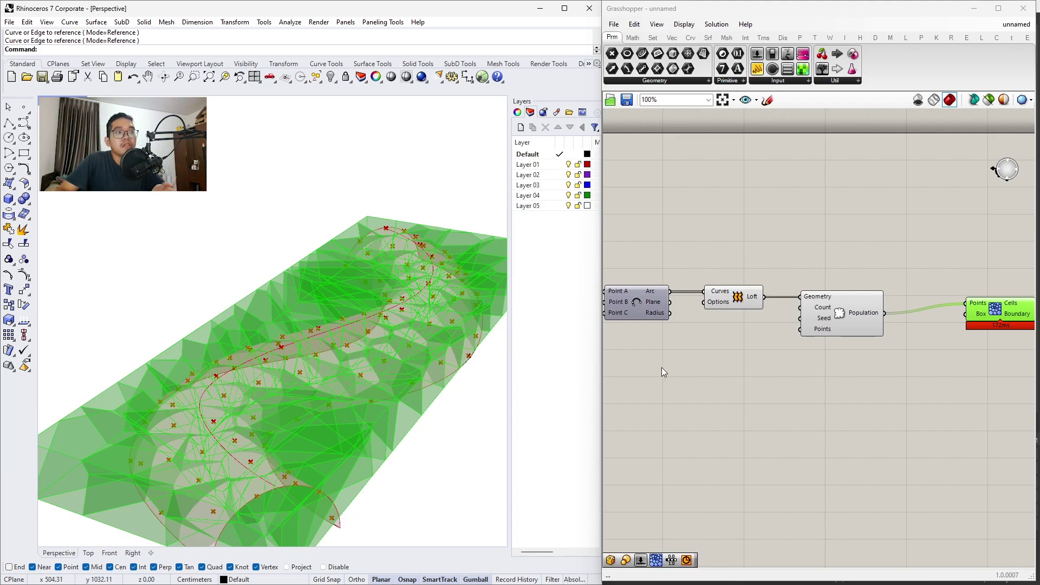
{"action": "right_click_drag", "start_coordinate": [857, 398], "coordinate": [750, 376]}
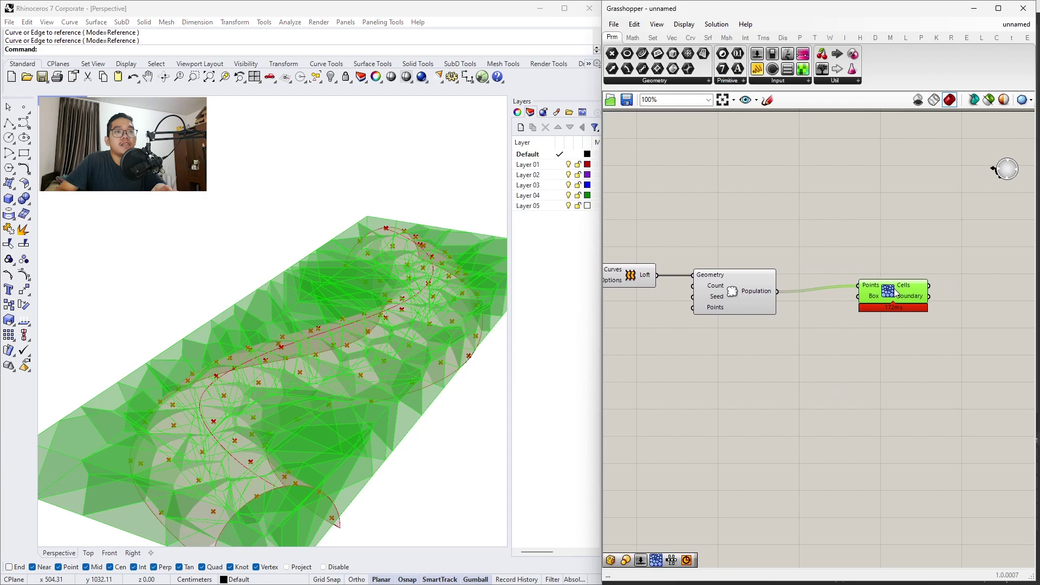
{"action": "double_click", "coordinate": [937, 363]}
{"action": "type", "text": "scale"}
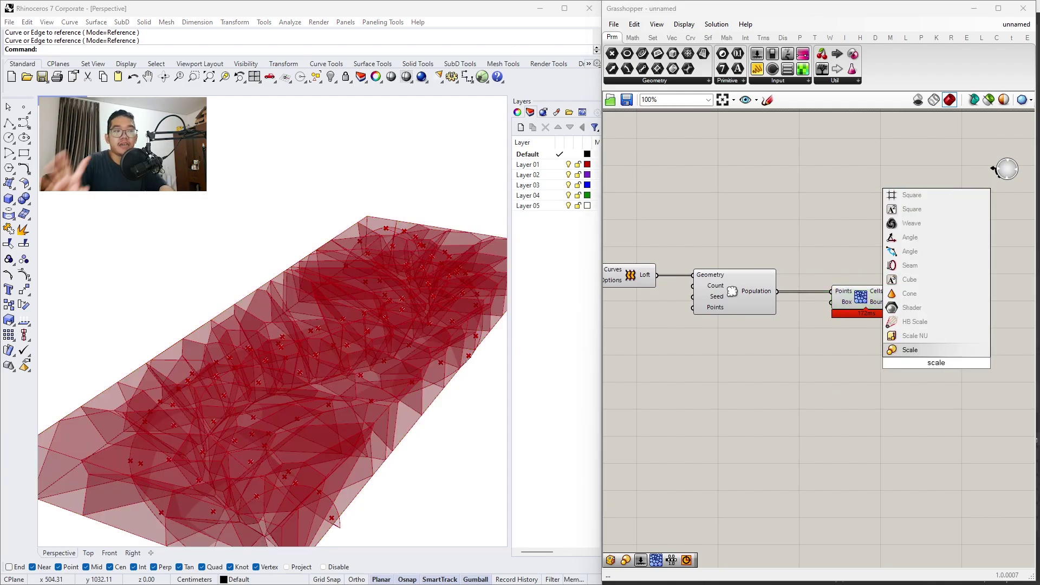
{"action": "key", "text": "Escape"}
Add a Bounding Box component below Populate Geometry and connect the Loft output to its Content input
{"action": "right_click_drag", "start_coordinate": [743, 339], "coordinate": [809, 333]}
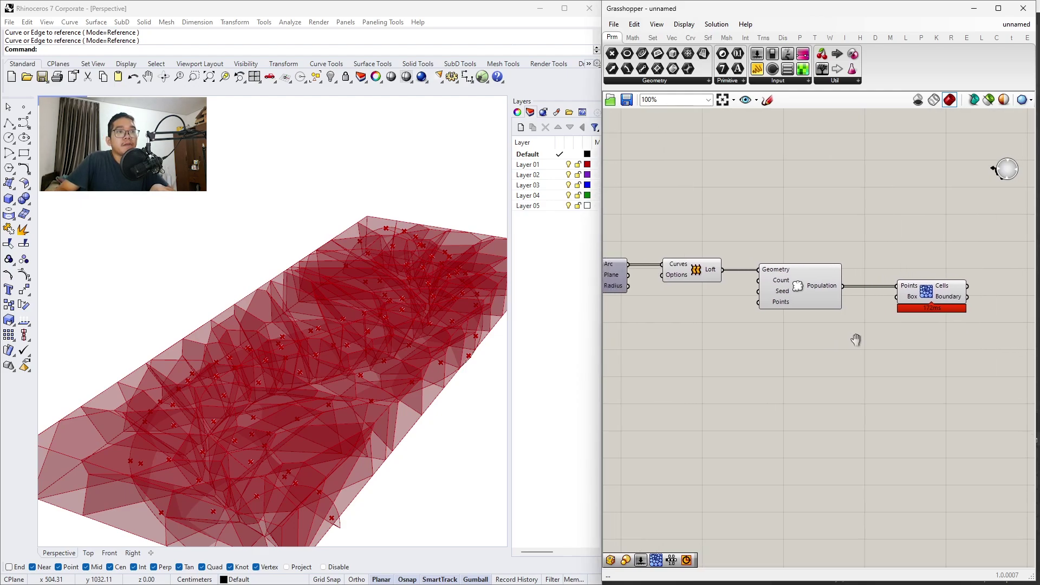
{"action": "double_click", "coordinate": [752, 354]}
{"action": "type", "text": "bounding"}
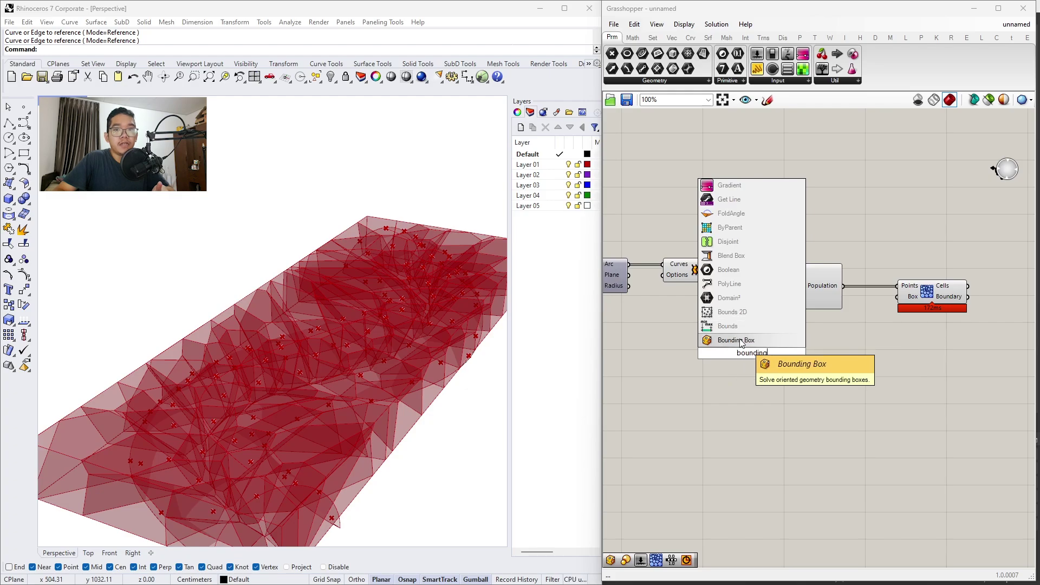
{"action": "left_click", "coordinate": [721, 341]}
{"action": "right_click_drag", "start_coordinate": [760, 362], "coordinate": [860, 375]}
{"action": "left_click_drag", "start_coordinate": [865, 373], "coordinate": [882, 378]}
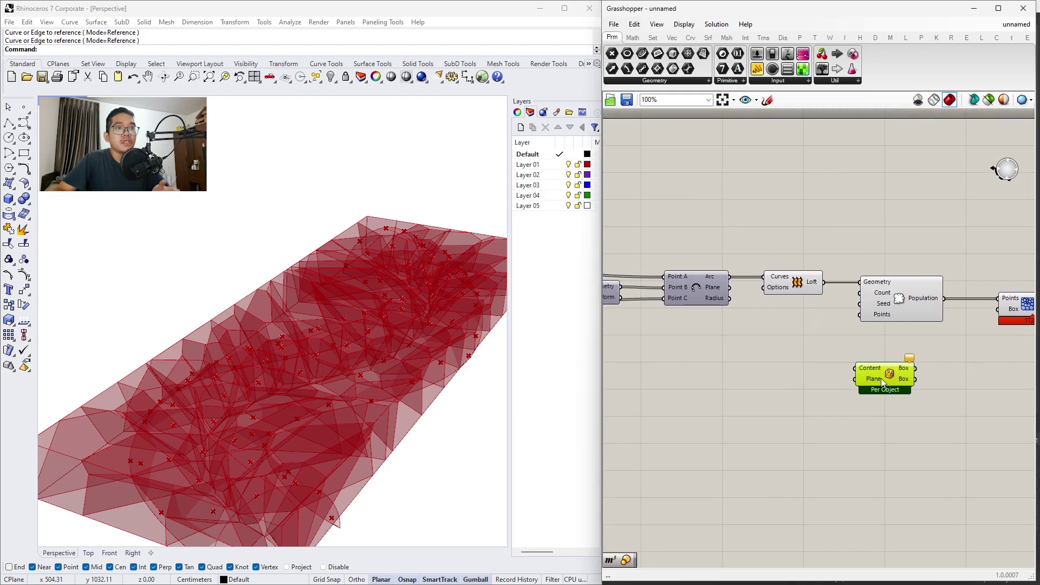
{"action": "left_click_drag", "start_coordinate": [804, 293], "coordinate": [787, 287]}
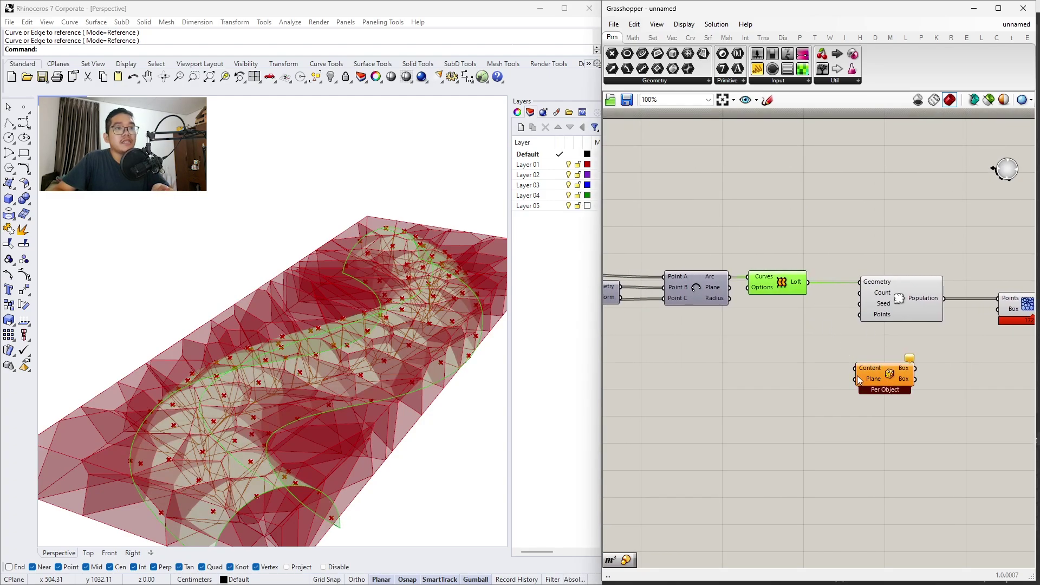
{"action": "left_click_drag", "start_coordinate": [857, 368], "coordinate": [808, 283]}
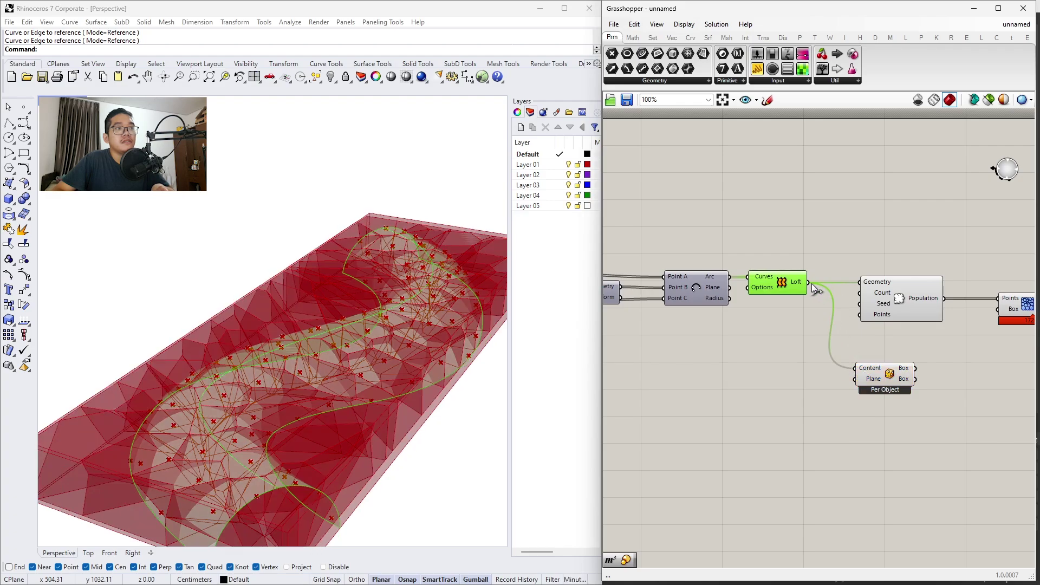
Compare the extents of the bounding box with the Voronoi 3D cells, close up and as a whole
{"action": "scroll", "coordinate": [407, 401], "scroll_direction": "down", "scroll_amount": 1}
{"action": "right_click_drag", "start_coordinate": [406, 401], "coordinate": [448, 497]}
{"action": "left_click", "coordinate": [881, 397]}
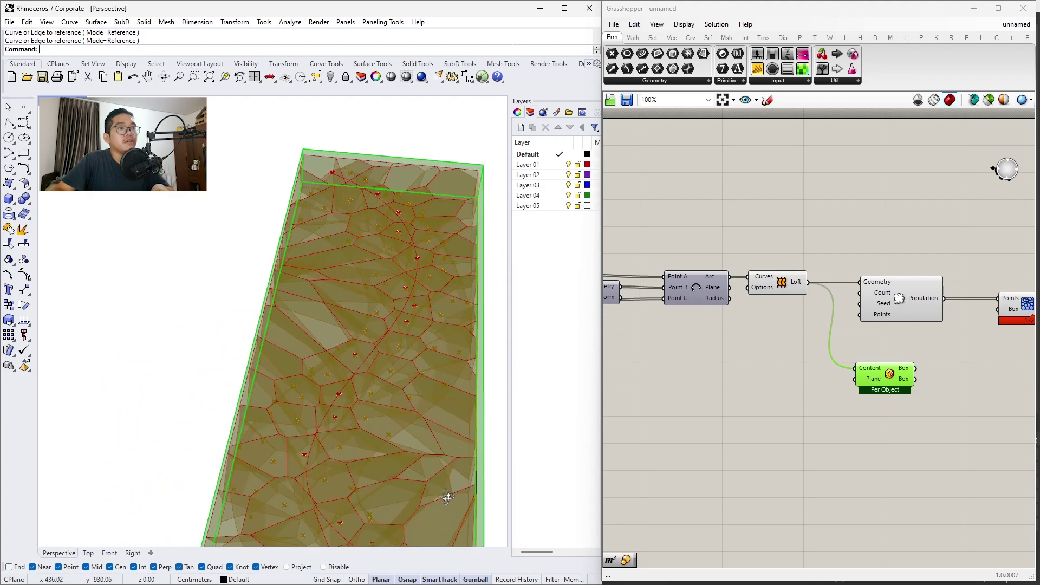
{"action": "scroll", "coordinate": [480, 342], "scroll_direction": "up", "scroll_amount": 5}
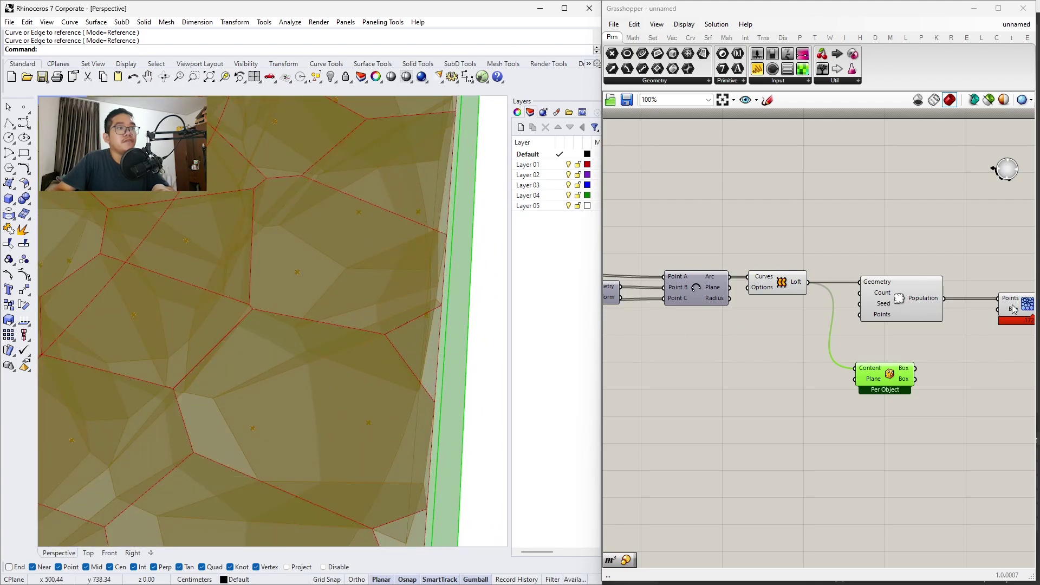
{"action": "left_click", "coordinate": [1014, 307]}
{"action": "left_click", "coordinate": [880, 374]}
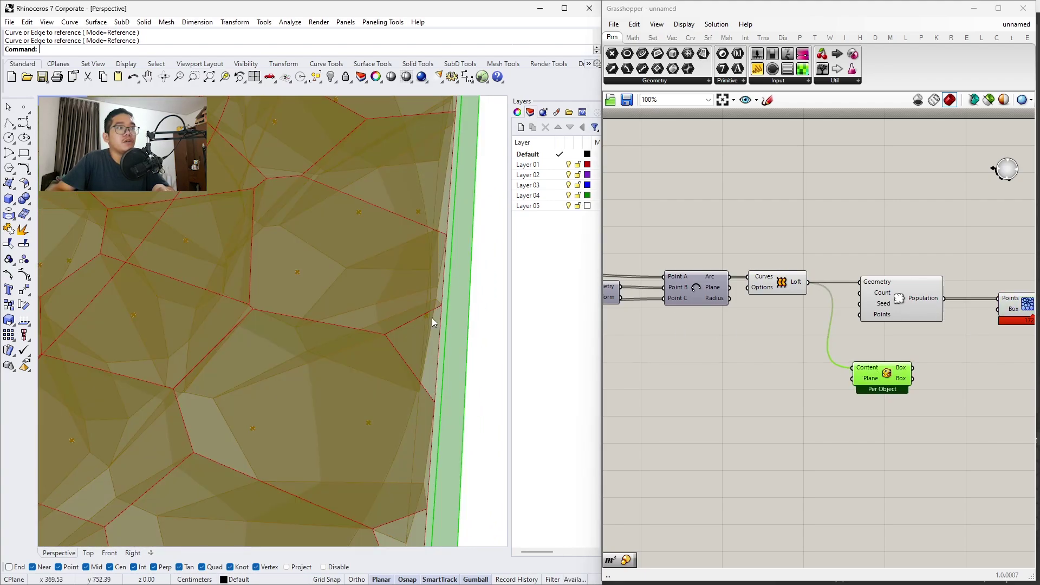
{"action": "scroll", "coordinate": [432, 319], "scroll_direction": "down", "scroll_amount": 5}
{"action": "right_click_drag", "start_coordinate": [405, 330], "coordinate": [396, 334]}
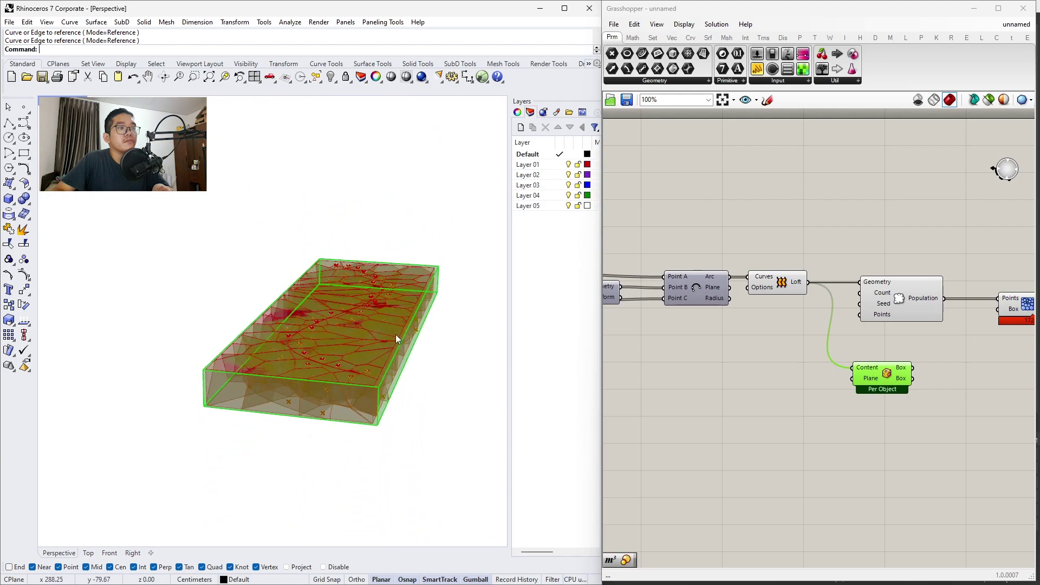
Add a Volume component after Bounding Box and connect the first Box output to its Geometry input
{"action": "right_click_drag", "start_coordinate": [893, 415], "coordinate": [782, 415]}
{"action": "scroll", "coordinate": [782, 415], "scroll_direction": "up", "scroll_amount": 2}
{"action": "double_click", "coordinate": [839, 401]}
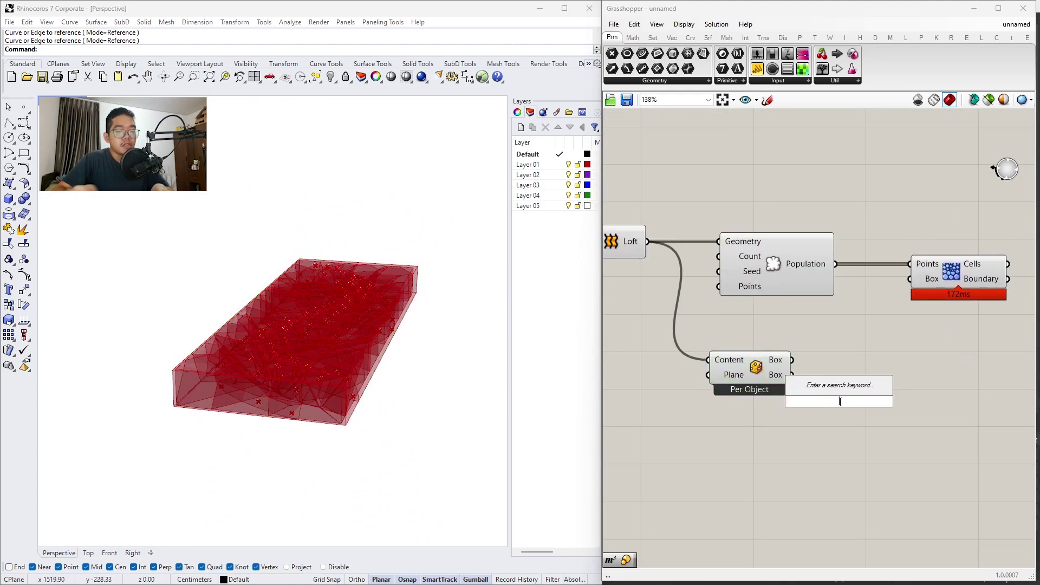
{"action": "type", "text": "vo"}
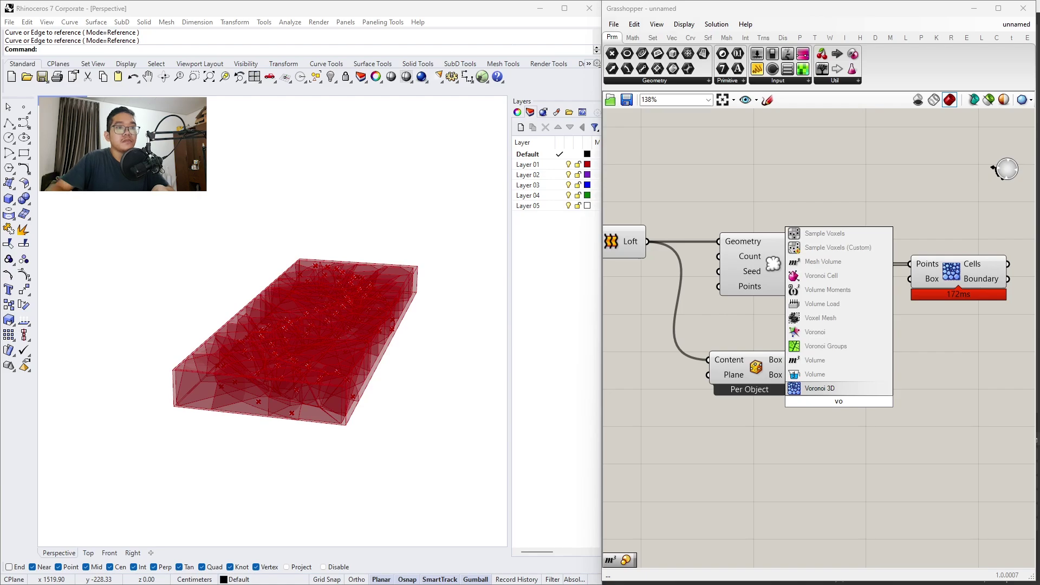
{"action": "left_click", "coordinate": [835, 361]}
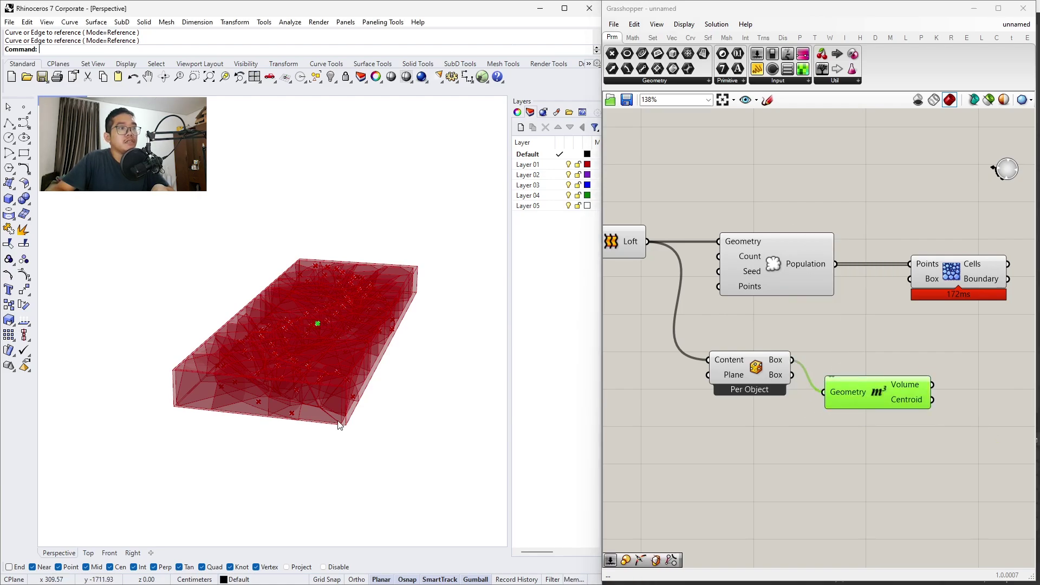
{"action": "right_click_drag", "start_coordinate": [326, 352], "coordinate": [347, 366]}
Add a Scale component after Volume, connecting the Centroid to Center and the first Box output to Geometry
{"action": "right_click_drag", "start_coordinate": [943, 413], "coordinate": [794, 385]}
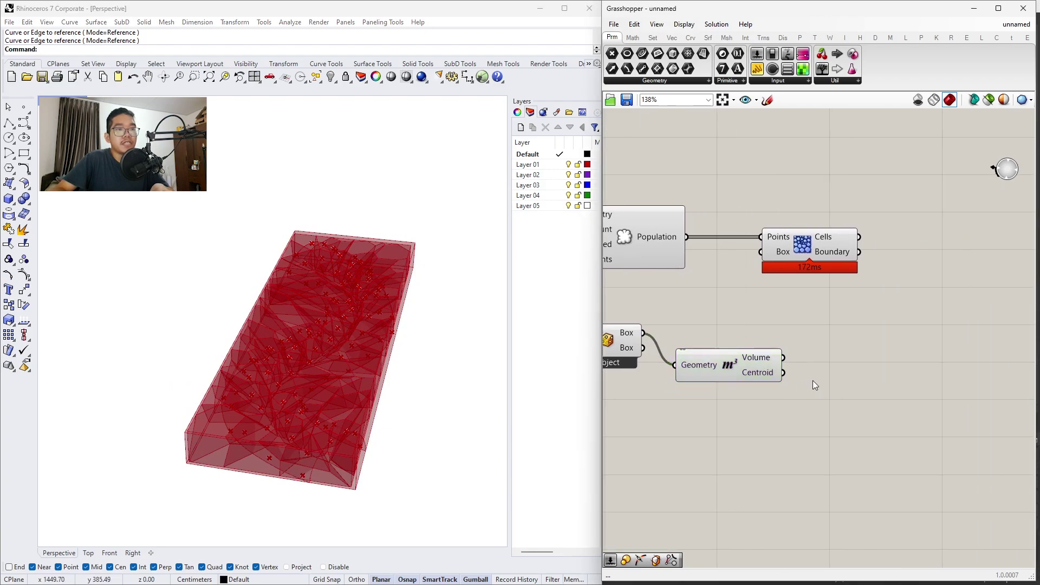
{"action": "double_click", "coordinate": [813, 380]}
{"action": "type", "text": "scale"}
{"action": "left_click", "coordinate": [817, 367]}
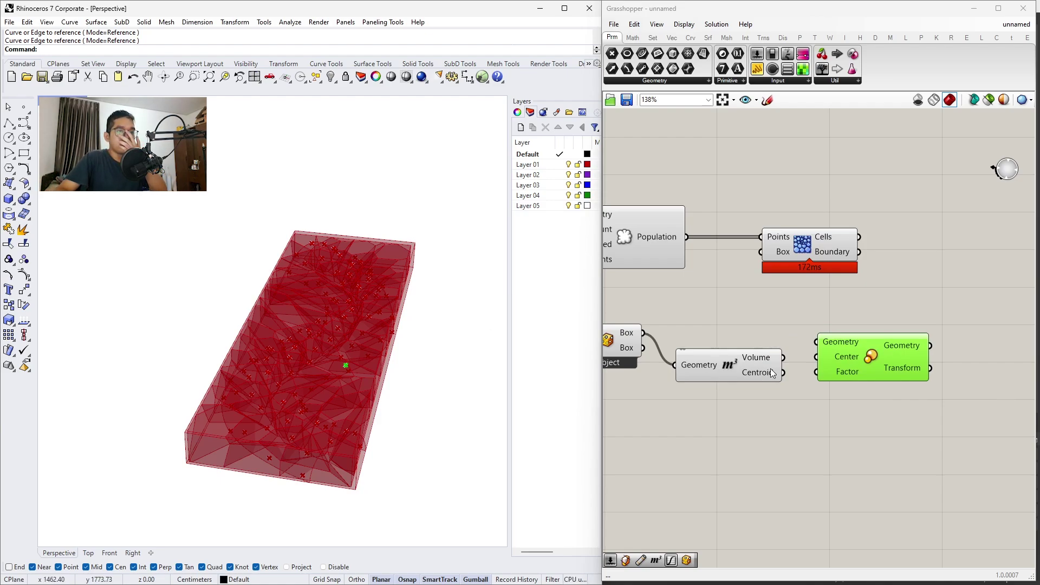
{"action": "left_click_drag", "start_coordinate": [818, 358], "coordinate": [783, 381]}
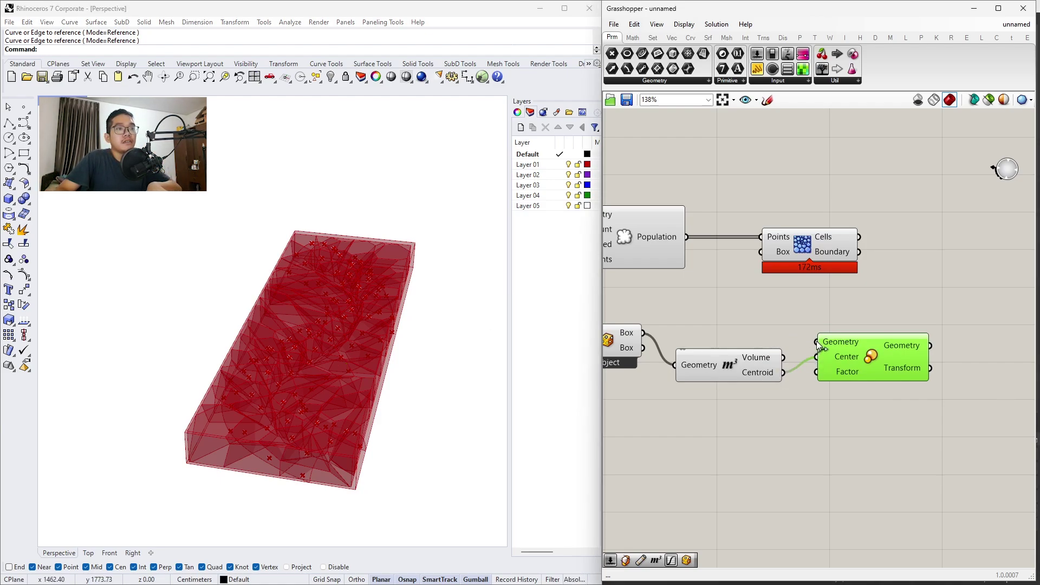
{"action": "left_click_drag", "start_coordinate": [817, 342], "coordinate": [633, 328]}
{"action": "right_click_drag", "start_coordinate": [466, 358], "coordinate": [769, 390]}
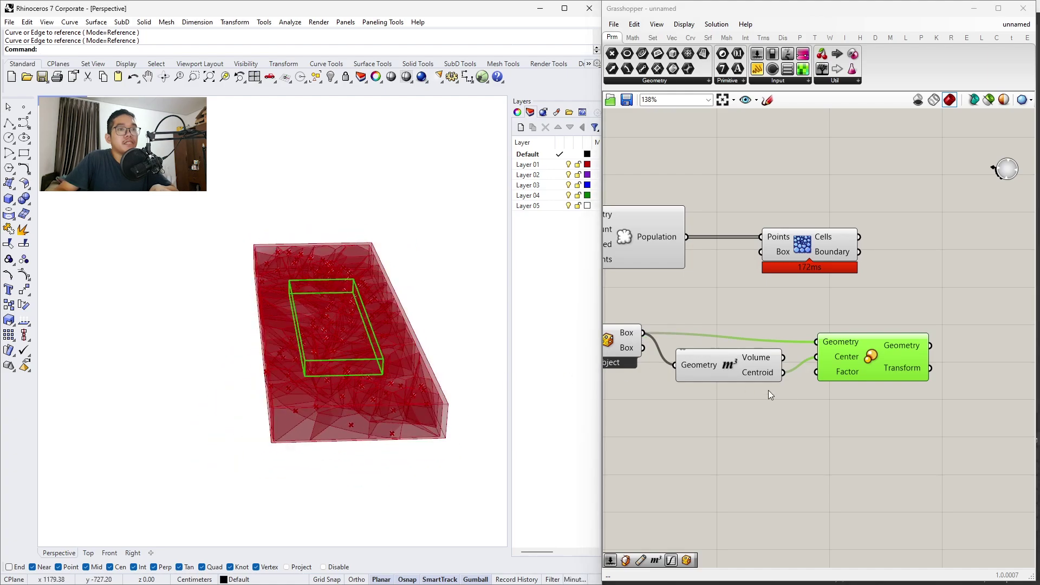
{"action": "left_click_drag", "start_coordinate": [862, 357], "coordinate": [878, 342]}
Add a number slider set to 1.5 and connect it to the Scale component's Factor input
{"action": "double_click", "coordinate": [834, 428]}
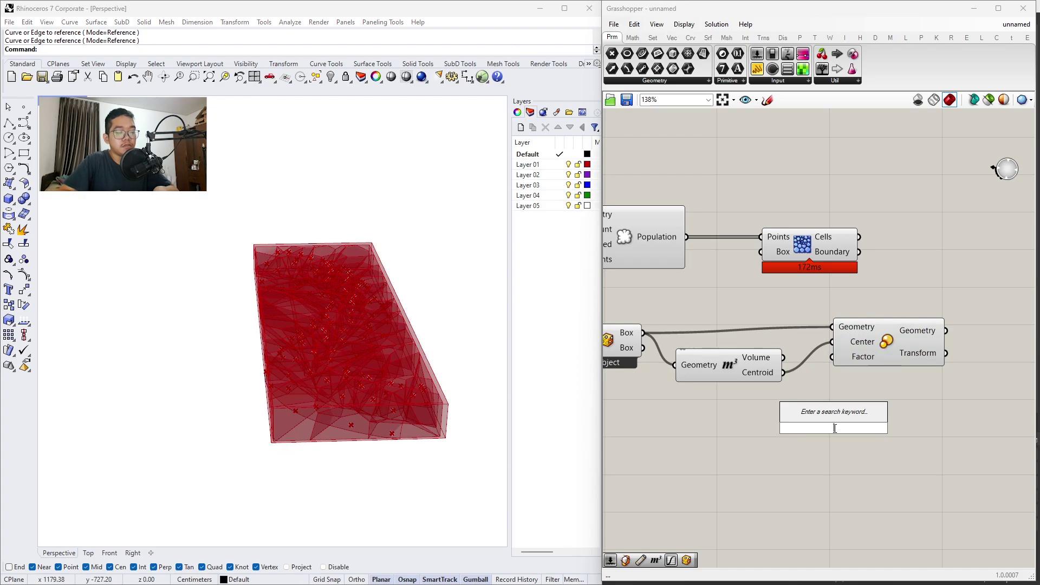
{"action": "type", "text": "1"}
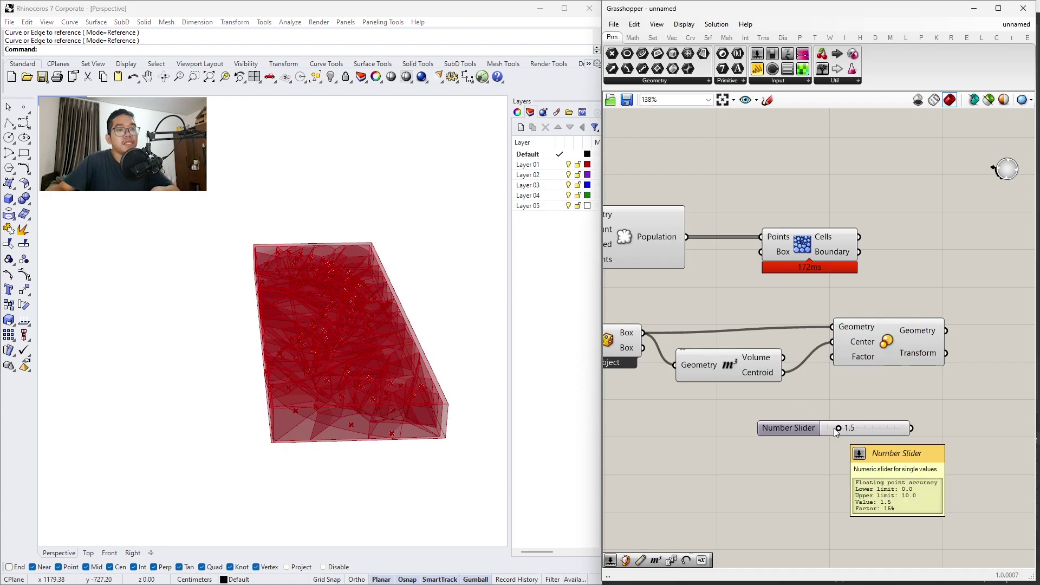
{"action": "key", "text": "Return"}
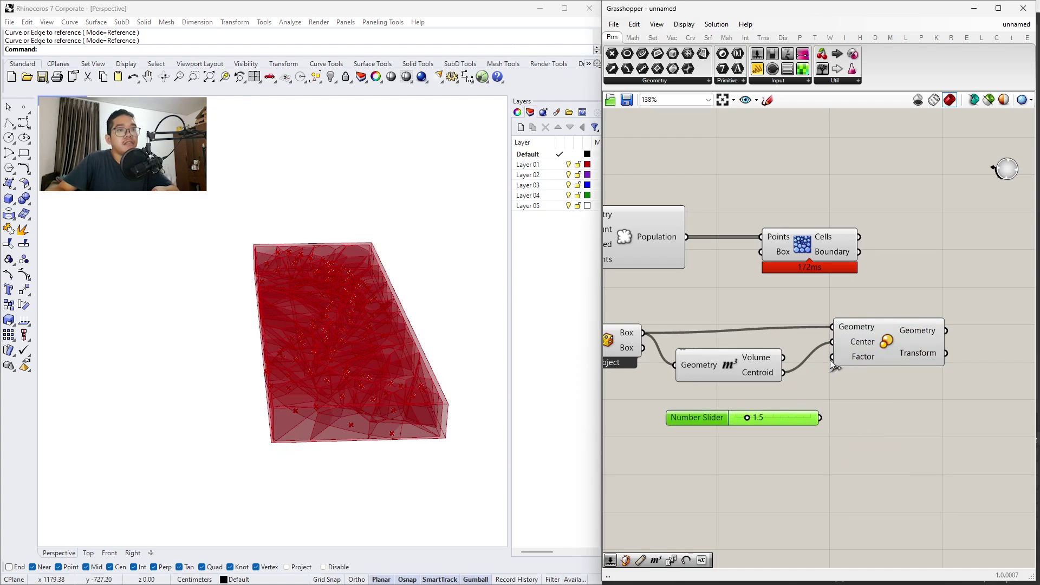
{"action": "right_click_drag", "start_coordinate": [421, 382], "coordinate": [589, 378]}
{"action": "left_click_drag", "start_coordinate": [881, 348], "coordinate": [902, 350]}
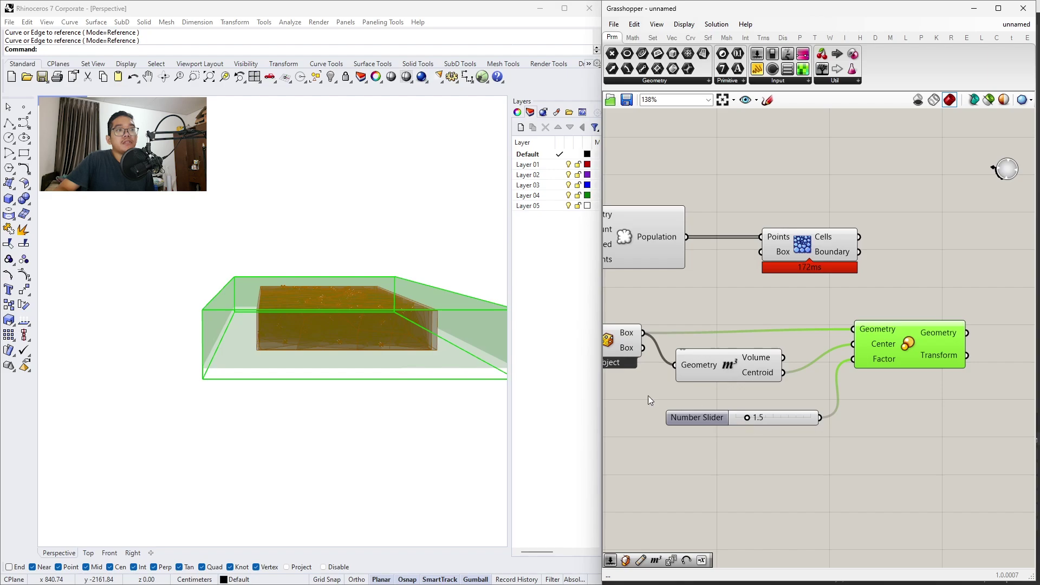
{"action": "right_click_drag", "start_coordinate": [450, 423], "coordinate": [423, 402]}
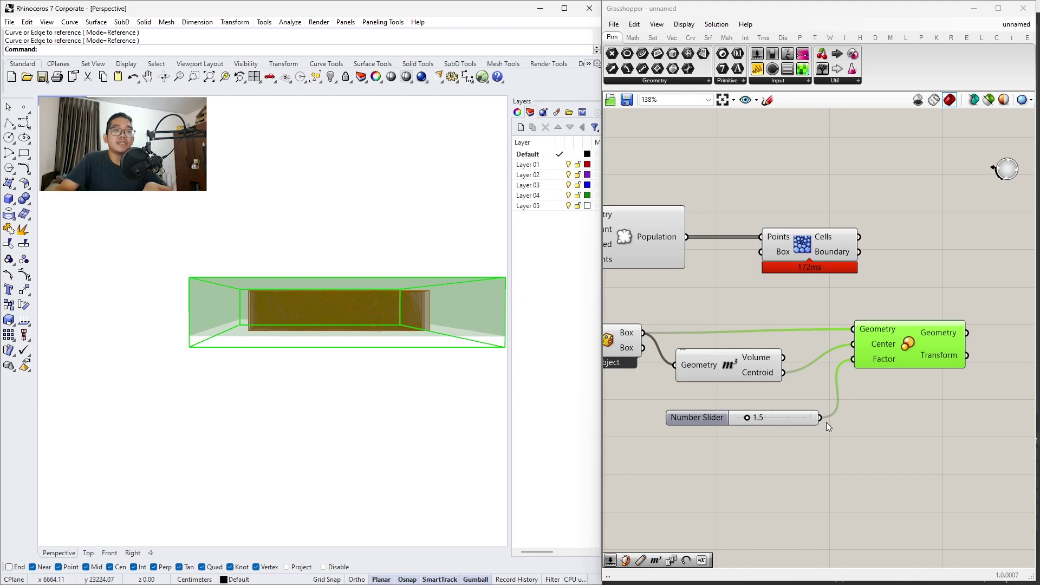
Move Voronoi 3D beyond Scale and connect the scaled Geometry output to its Box input
{"action": "right_click_drag", "start_coordinate": [811, 382], "coordinate": [791, 395]}
{"action": "left_click_drag", "start_coordinate": [815, 265], "coordinate": [971, 260]}
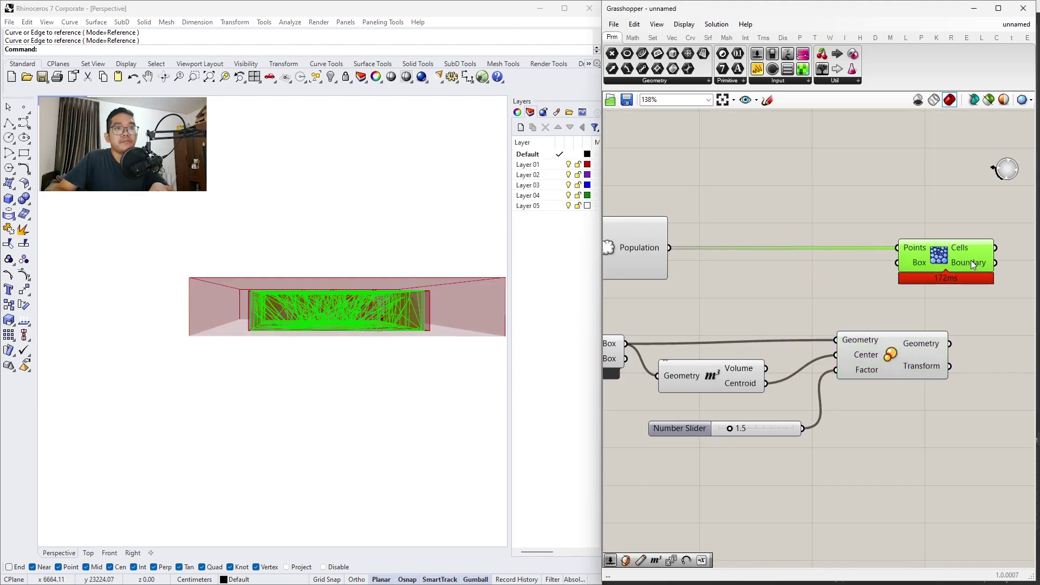
{"action": "right_click_drag", "start_coordinate": [972, 260], "coordinate": [873, 278]}
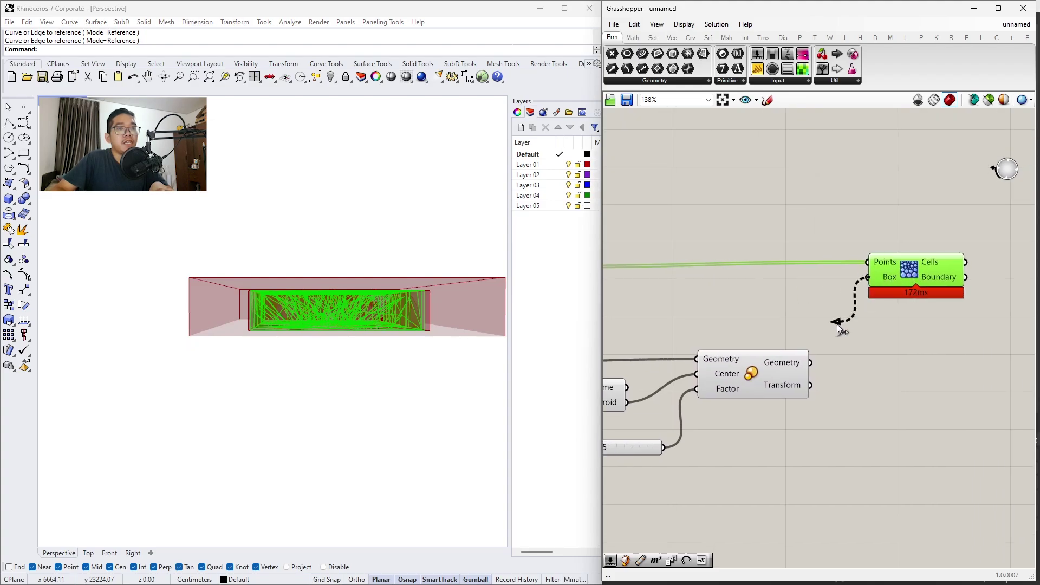
Examine the Voronoi cells inside the enlarged box, highlighting the Scale and Voronoi 3D outputs in turn
{"action": "right_click_drag", "start_coordinate": [347, 314], "coordinate": [382, 333]}
{"action": "scroll", "coordinate": [376, 327], "scroll_direction": "up", "scroll_amount": 5}
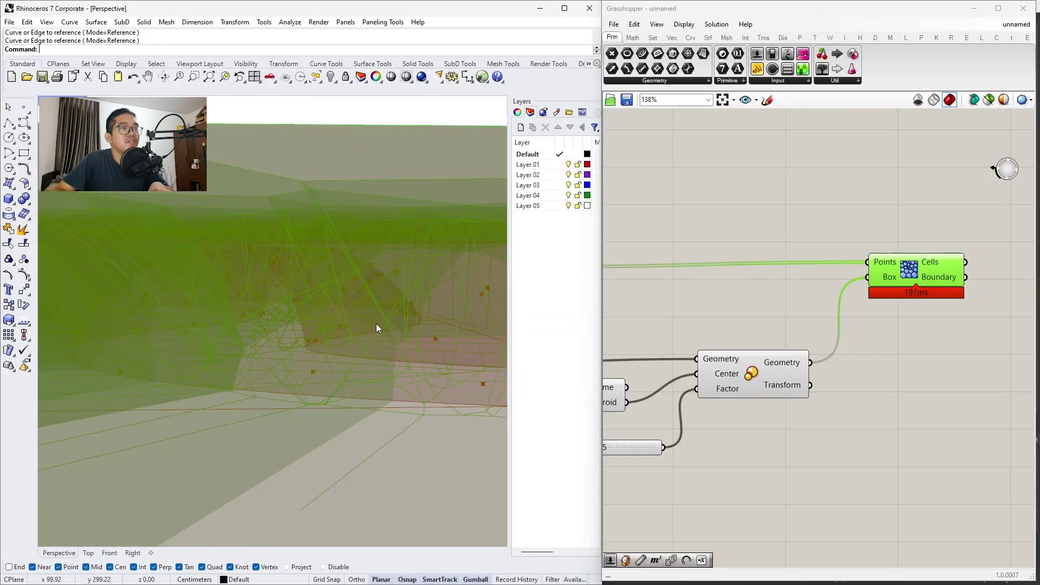
{"action": "scroll", "coordinate": [414, 292], "scroll_direction": "down", "scroll_amount": 5}
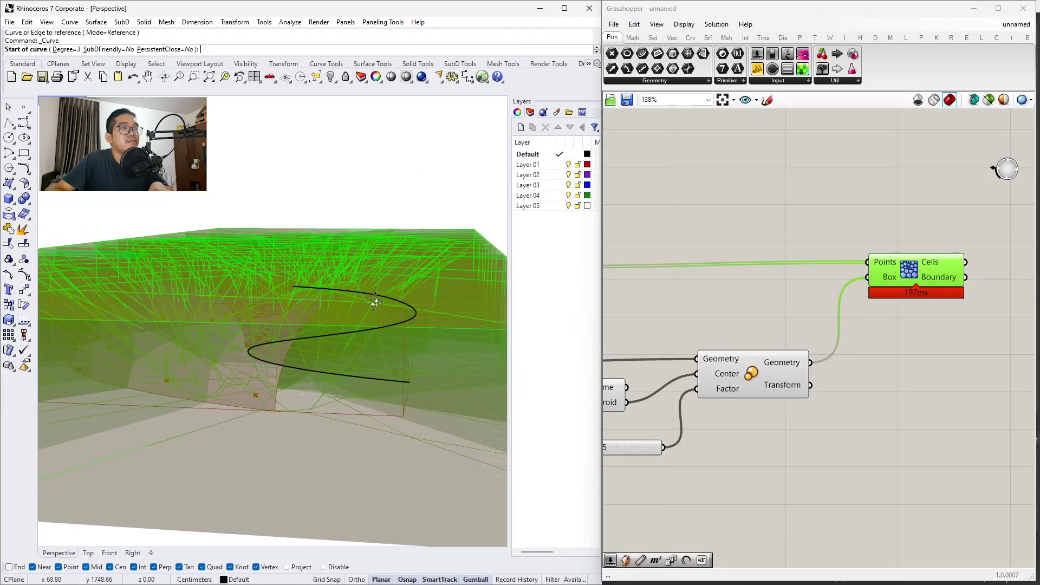
{"action": "key", "text": "Return"}
{"action": "left_click", "coordinate": [736, 371]}
{"action": "scroll", "coordinate": [700, 324], "scroll_direction": "down", "scroll_amount": 2}
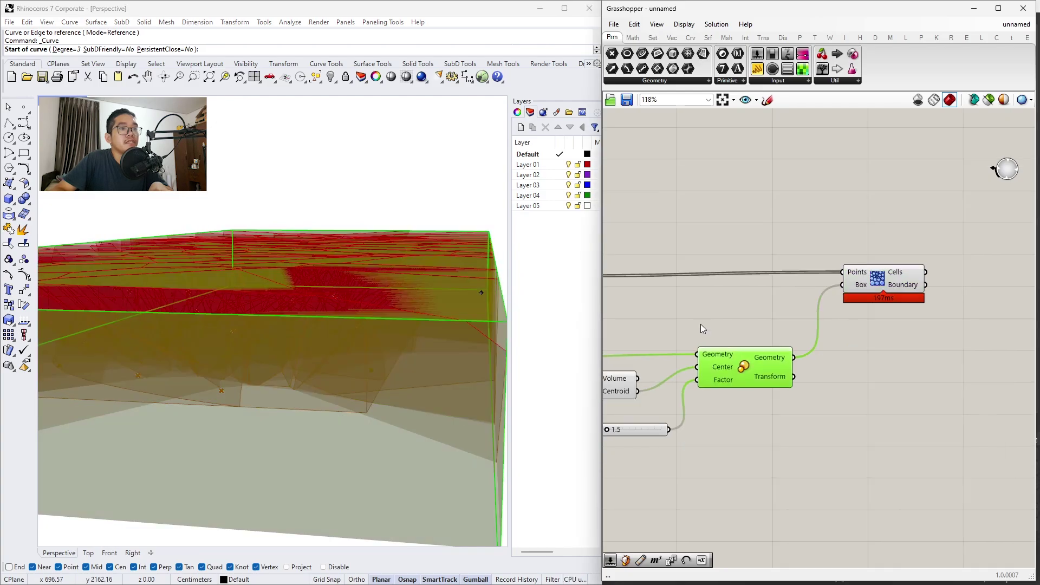
{"action": "left_click", "coordinate": [913, 284]}
{"action": "right_click_drag", "start_coordinate": [416, 337], "coordinate": [350, 276]}
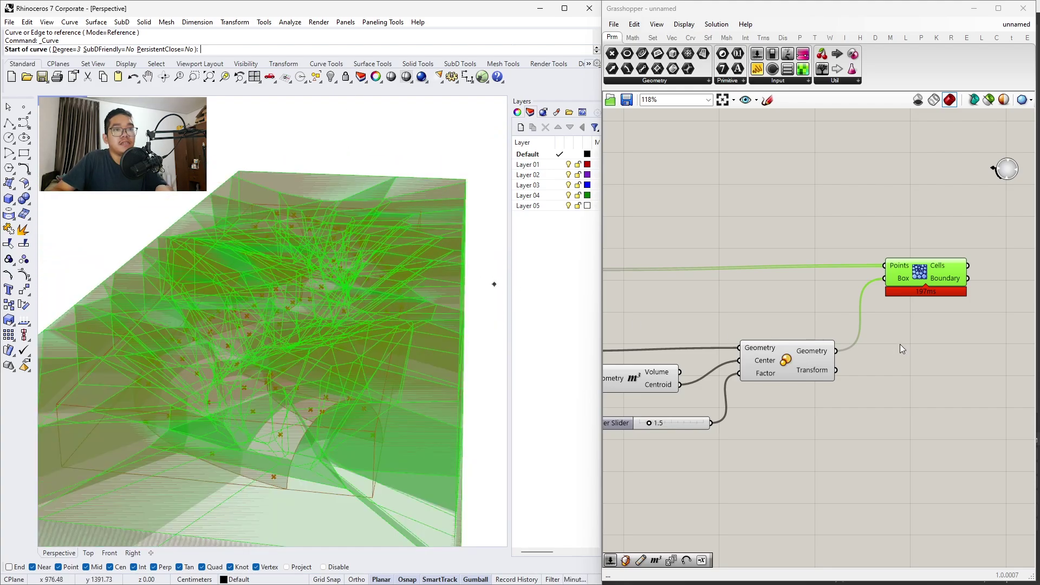
Inspect the individual Voronoi cells around the populated points along the tunnel, from overview to close-up
{"action": "scroll", "coordinate": [899, 343], "scroll_direction": "down", "scroll_amount": 2}
{"action": "right_click_drag", "start_coordinate": [909, 350], "coordinate": [857, 340]}
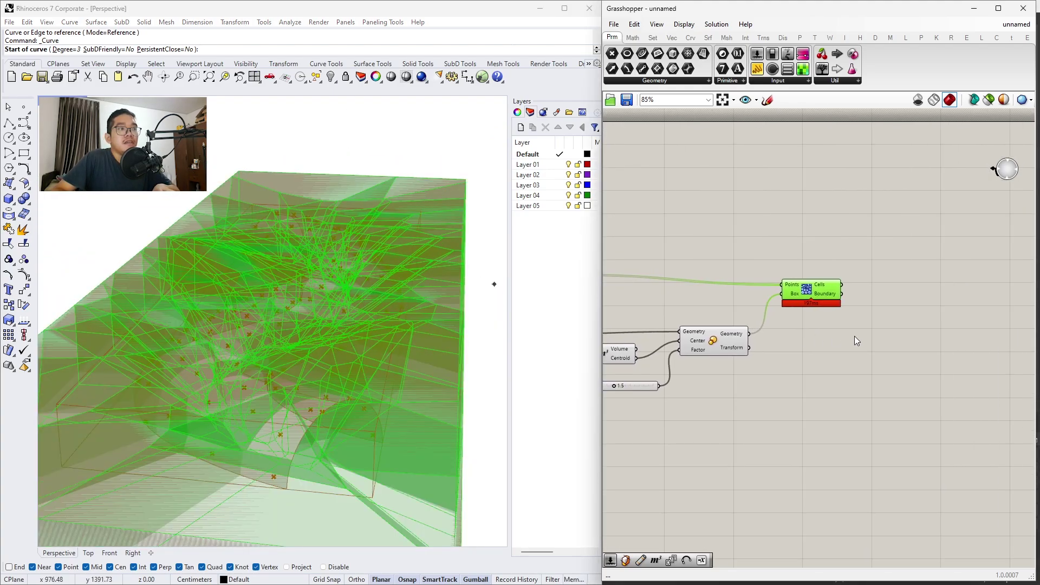
{"action": "double_click", "coordinate": [854, 336]}
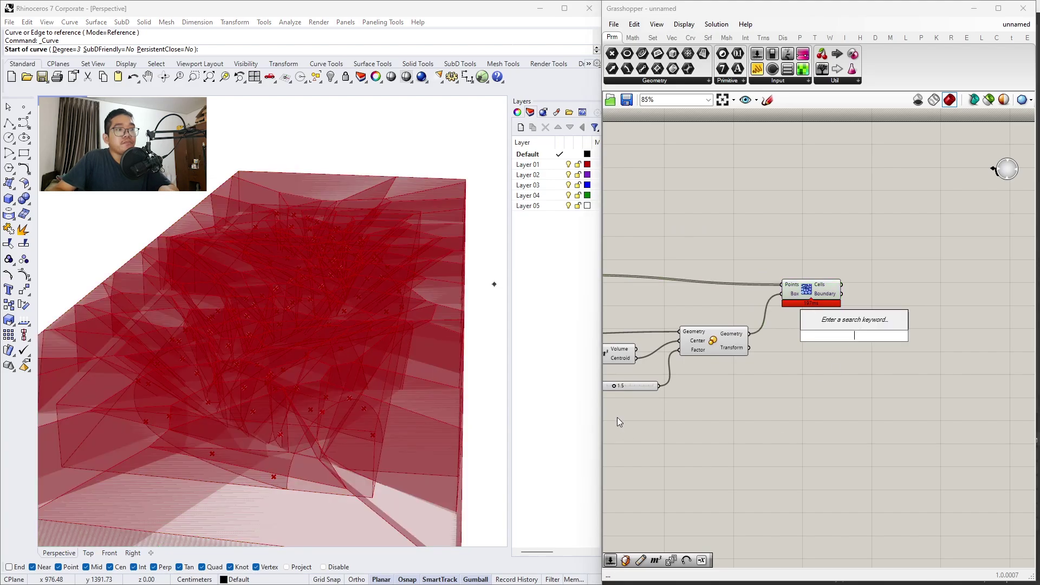
{"action": "scroll", "coordinate": [473, 348], "scroll_direction": "down", "scroll_amount": 3}
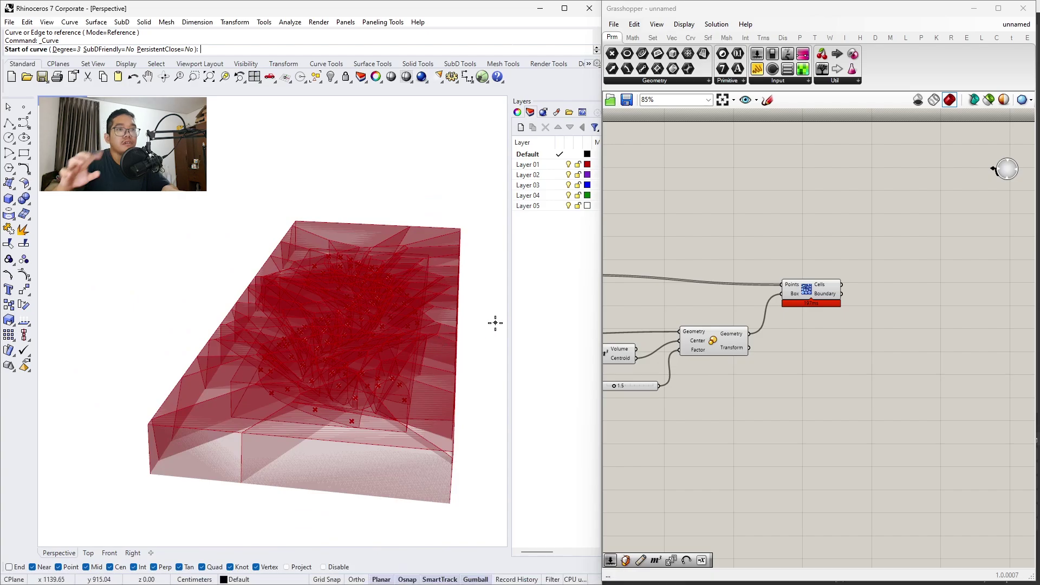
{"action": "right_click_drag", "start_coordinate": [469, 339], "coordinate": [439, 378]}
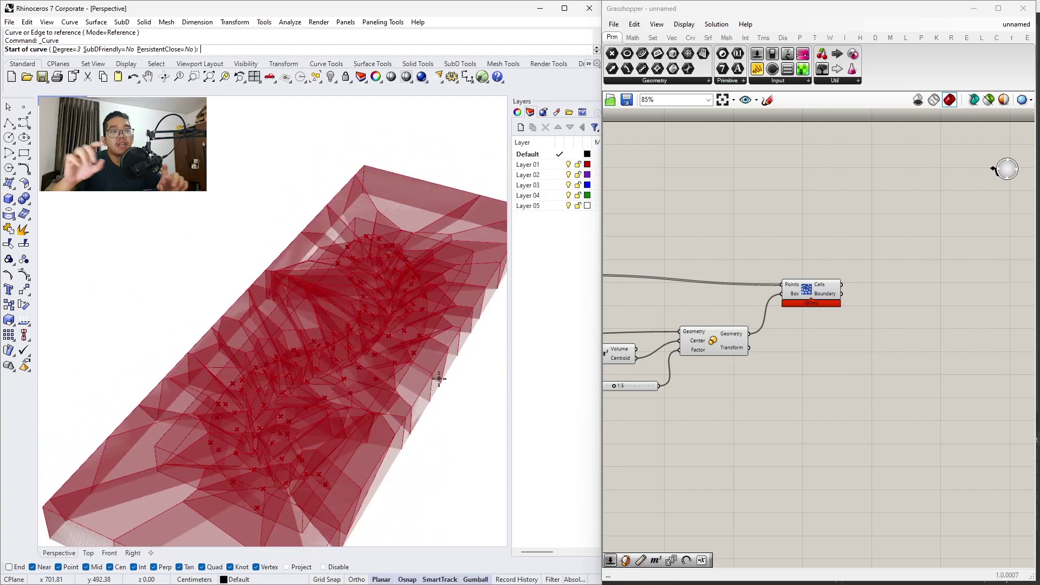
{"action": "scroll", "coordinate": [439, 376], "scroll_direction": "up", "scroll_amount": 4}
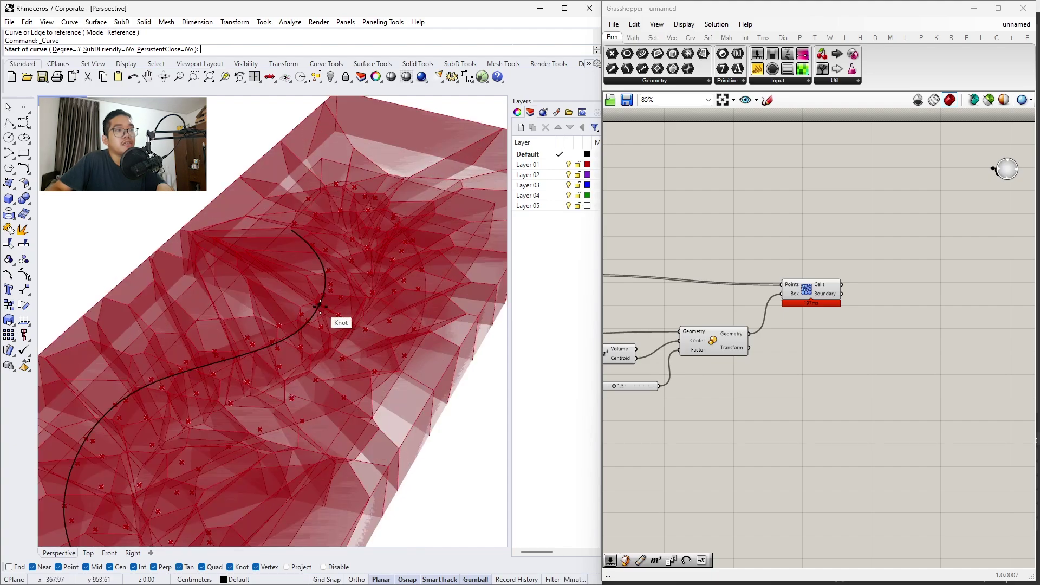
{"action": "scroll", "coordinate": [384, 347], "scroll_direction": "up", "scroll_amount": 2}
{"action": "scroll", "coordinate": [342, 279], "scroll_direction": "up", "scroll_amount": 2}
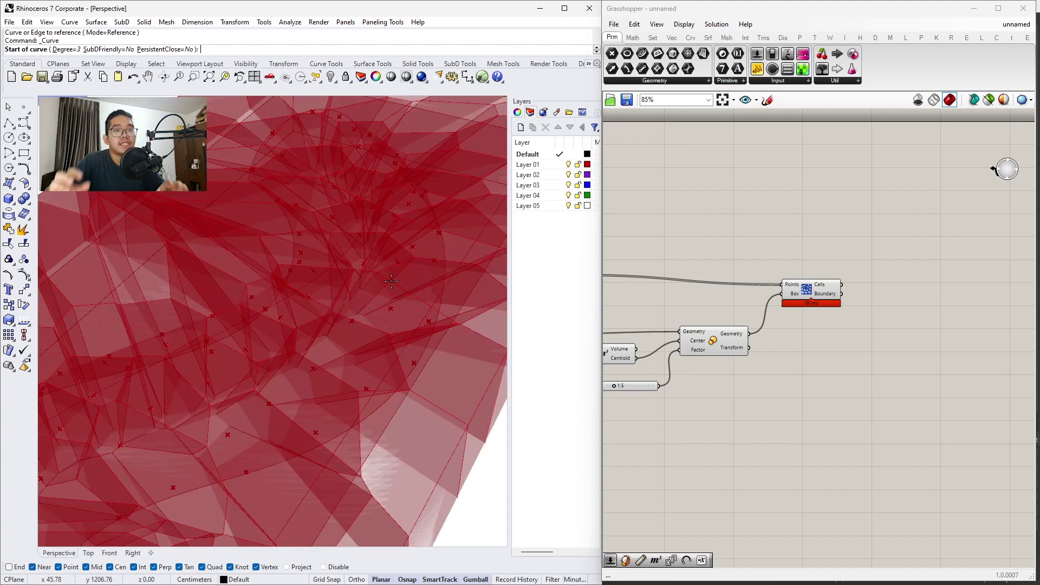
{"action": "scroll", "coordinate": [391, 280], "scroll_direction": "up", "scroll_amount": 1}
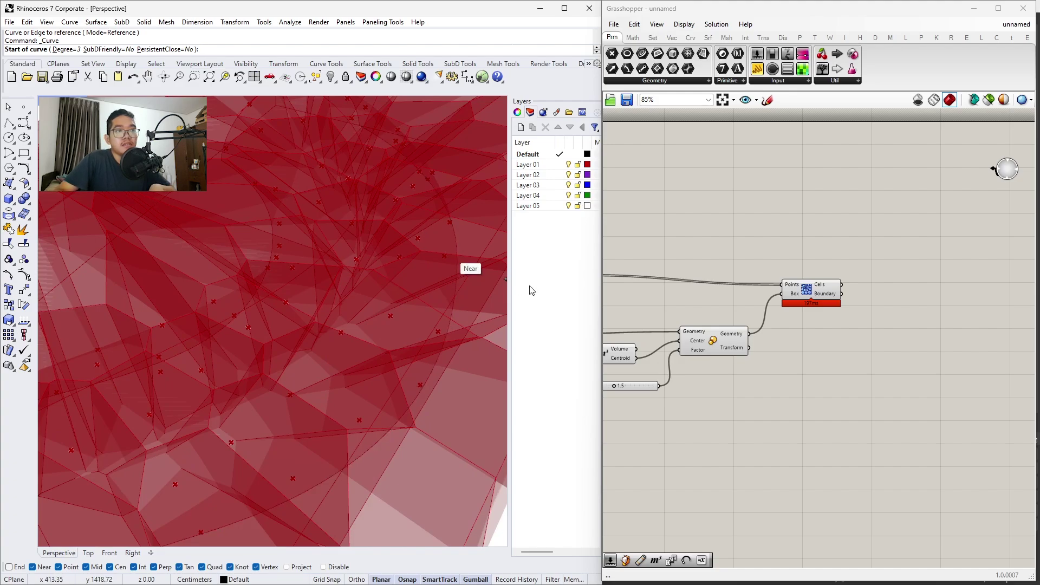
Add a Volume component and a Scale component beyond Voronoi 3D
{"action": "double_click", "coordinate": [867, 353]}
{"action": "type", "text": "volume"}
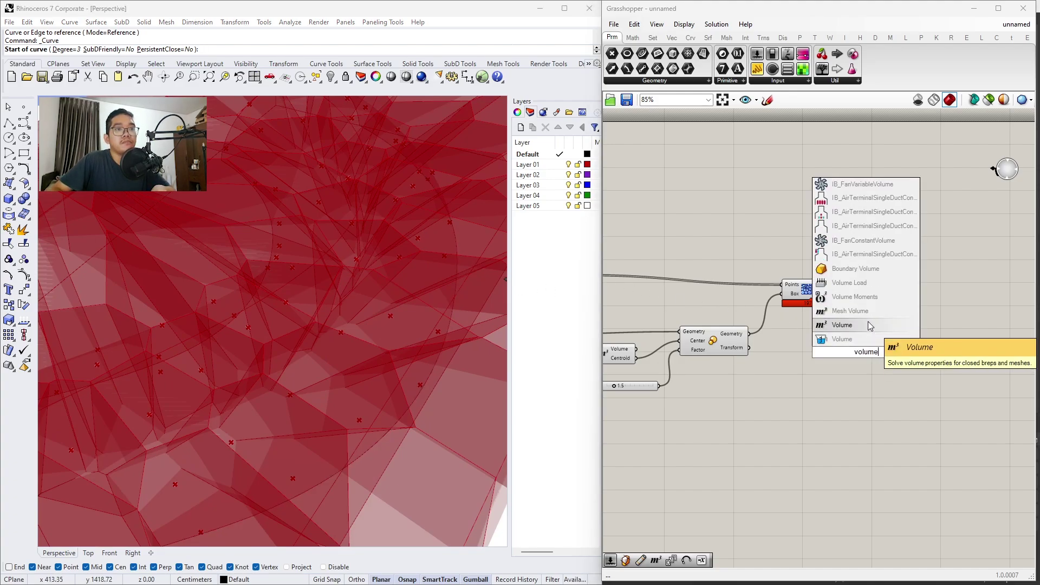
{"action": "left_click", "coordinate": [870, 326]}
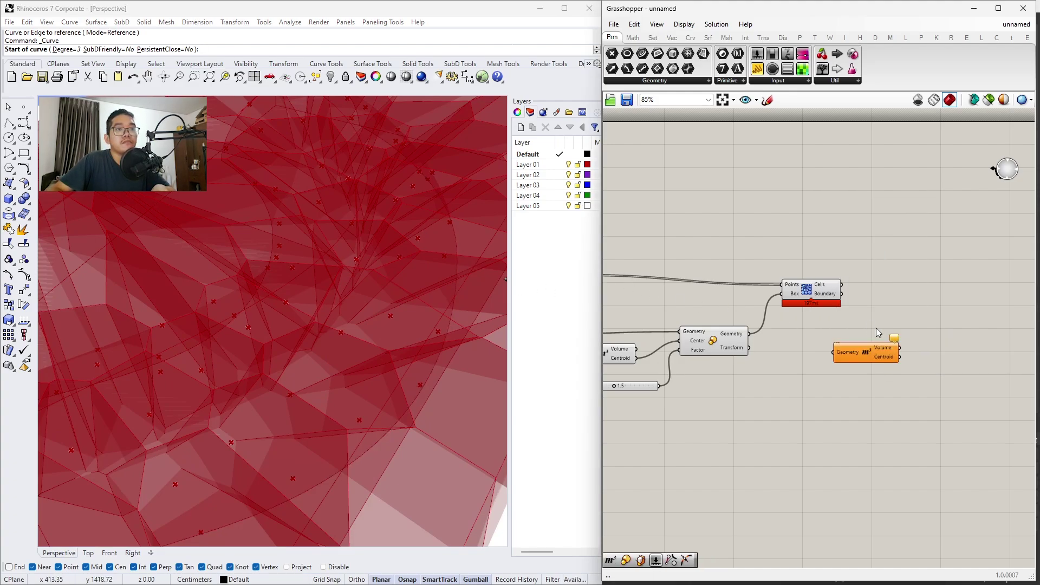
{"action": "right_click_drag", "start_coordinate": [876, 328], "coordinate": [821, 359]}
{"action": "left_click_drag", "start_coordinate": [822, 360], "coordinate": [840, 340]}
{"action": "double_click", "coordinate": [895, 302]}
{"action": "type", "text": "scale"}
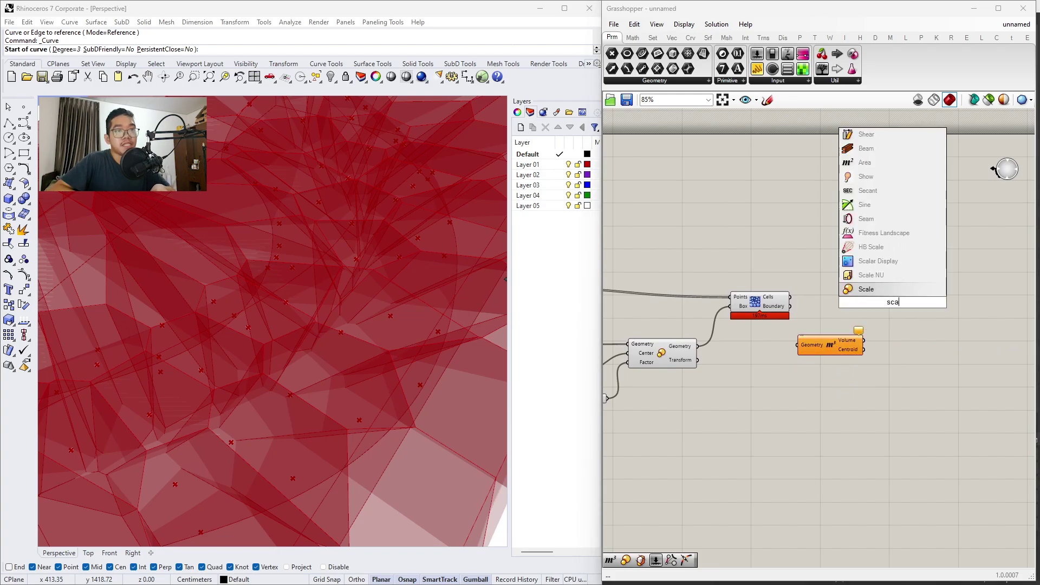
{"action": "left_click", "coordinate": [924, 289]}
Connect the Voronoi Cells output to the new Volume and Scale Geometry inputs, and the Volume Centroid to Scale's Center
{"action": "right_click_drag", "start_coordinate": [790, 309], "coordinate": [963, 300]}
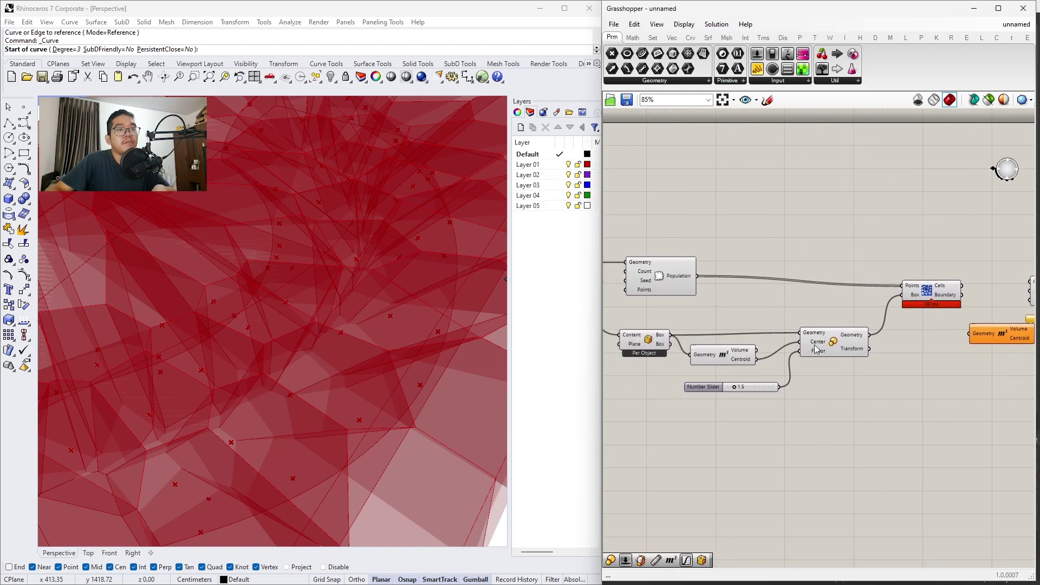
{"action": "scroll", "coordinate": [802, 319], "scroll_direction": "up", "scroll_amount": 3}
{"action": "left_click_drag", "start_coordinate": [873, 278], "coordinate": [846, 341]}
{"action": "left_click_drag", "start_coordinate": [757, 334], "coordinate": [766, 321]}
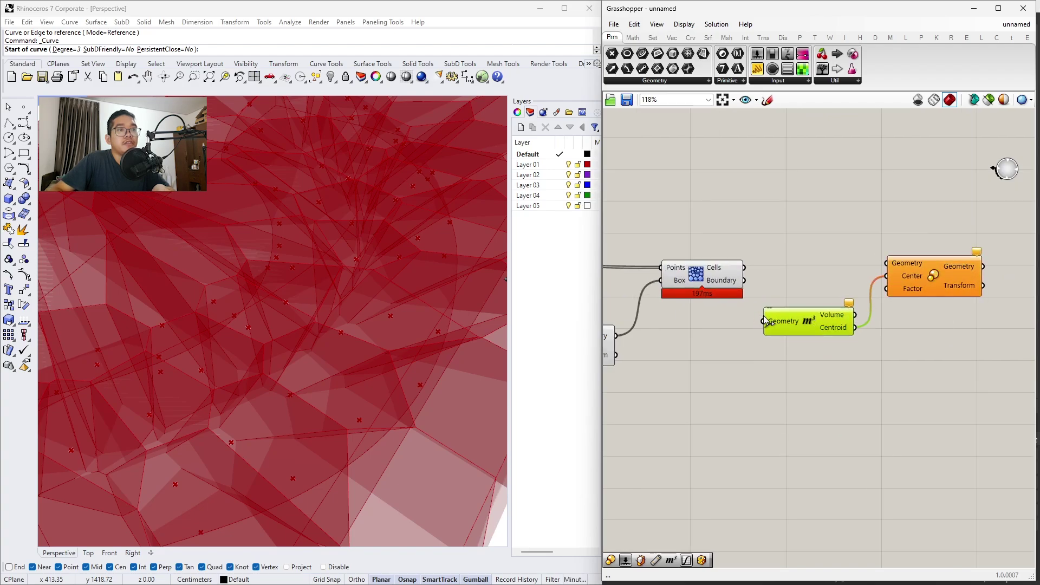
{"action": "left_click_drag", "start_coordinate": [753, 271], "coordinate": [749, 269]}
{"action": "left_click_drag", "start_coordinate": [881, 267], "coordinate": [748, 273]}
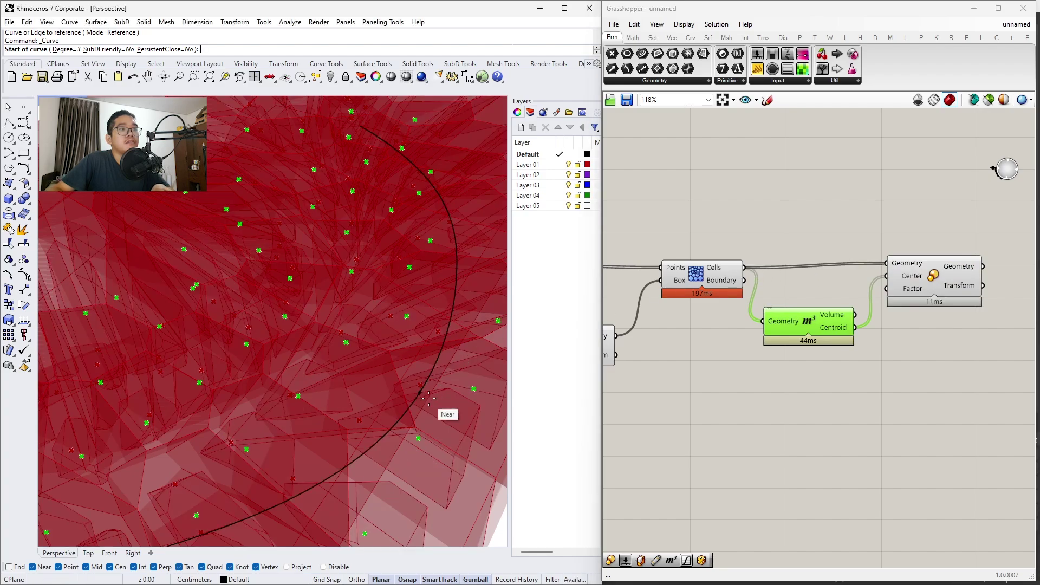
{"action": "scroll", "coordinate": [484, 463], "scroll_direction": "down", "scroll_amount": 2}
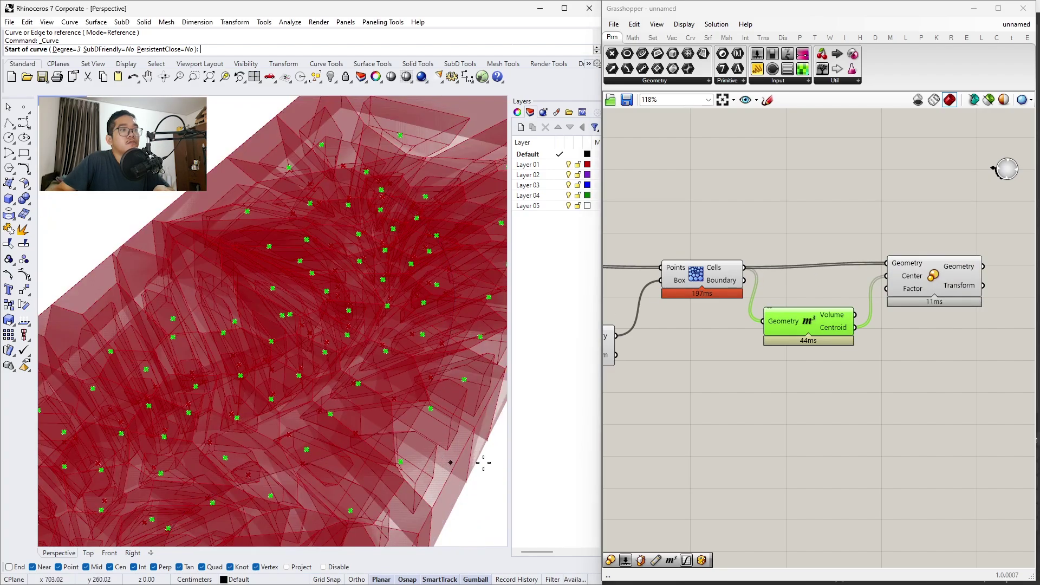
Add a number slider set to 0.9 and connect it to the cell Scale component's Factor input
{"action": "double_click", "coordinate": [863, 377]}
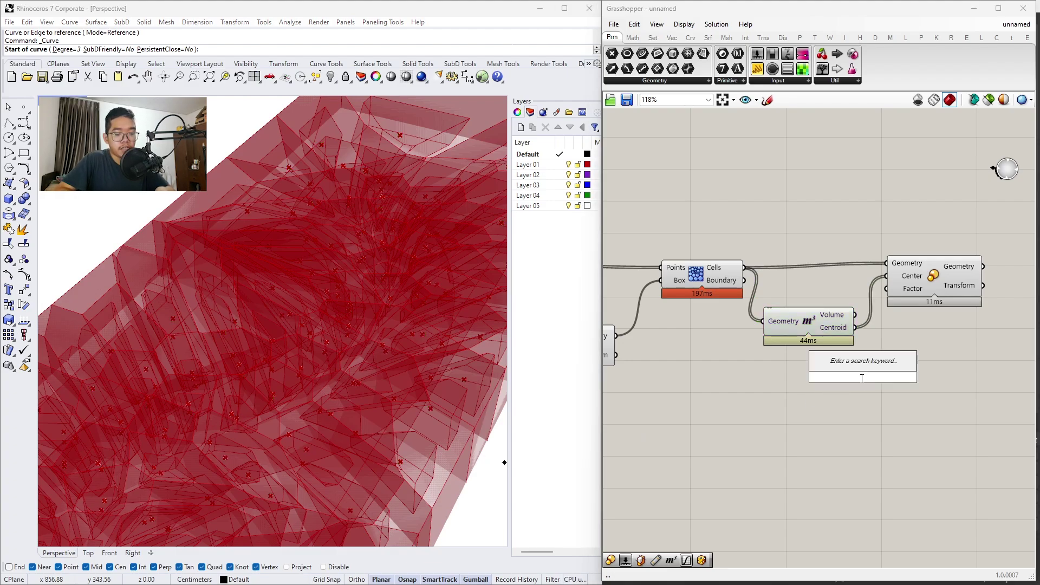
{"action": "type", "text": "0.9"}
{"action": "key", "text": "Return"}
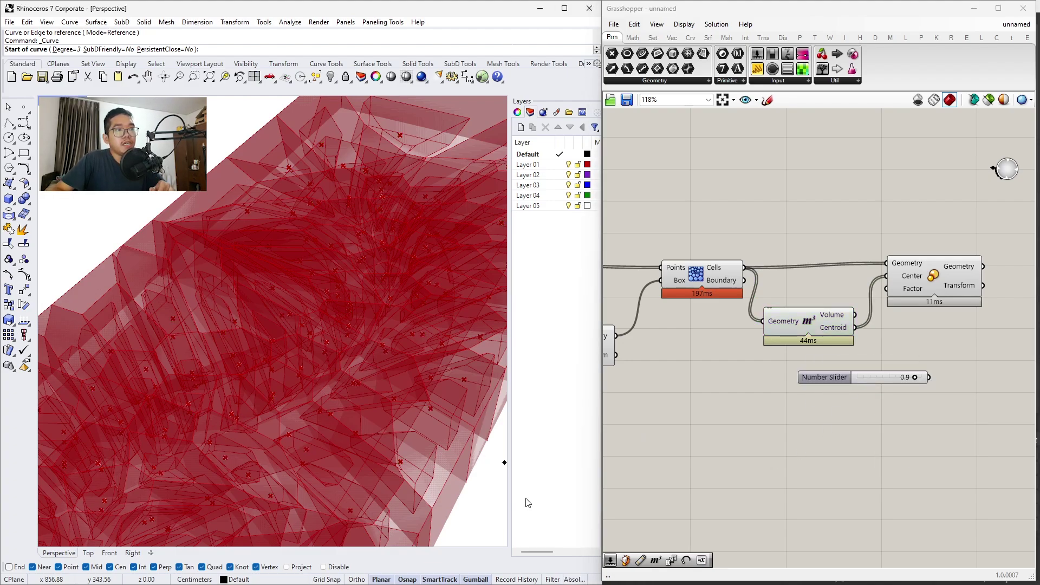
{"action": "left_click_drag", "start_coordinate": [933, 279], "coordinate": [928, 377]}
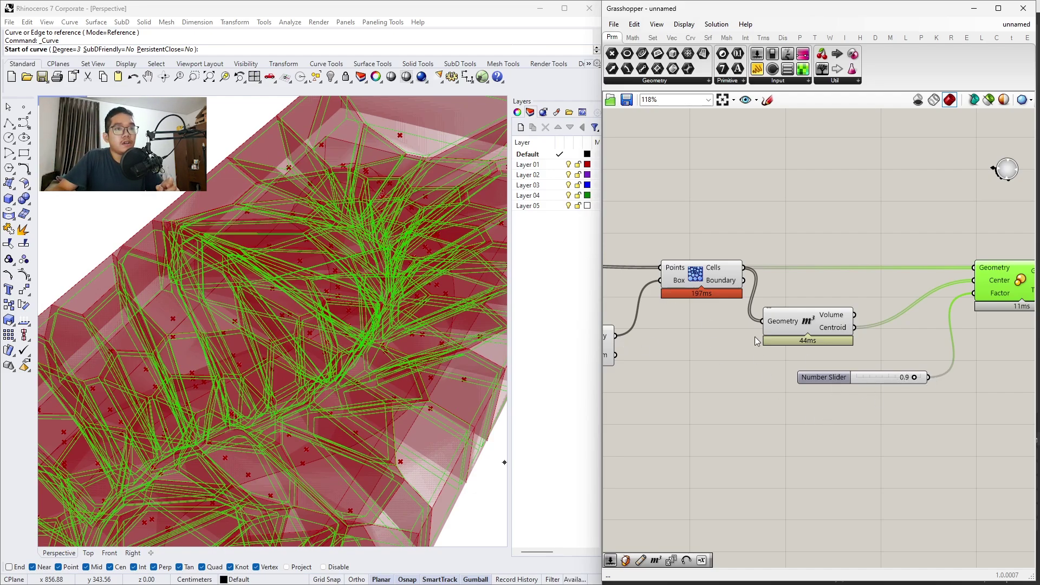
Try cell scale factors of 0.1 and 1.0, set the slider to 0.8, and check the shrunken cells
{"action": "left_click_drag", "start_coordinate": [914, 378], "coordinate": [857, 382]}
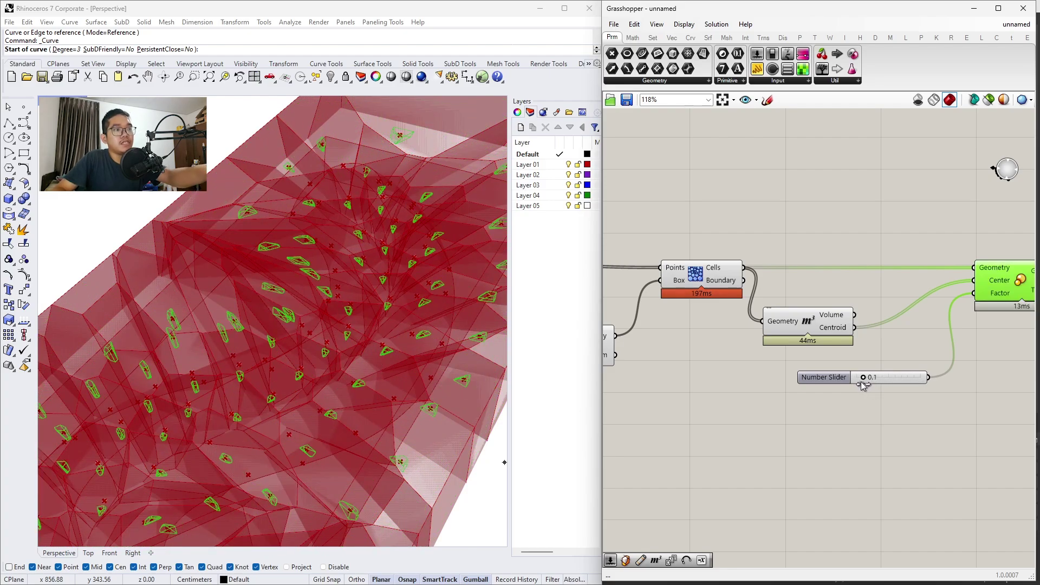
{"action": "left_click_drag", "start_coordinate": [864, 383], "coordinate": [922, 380]}
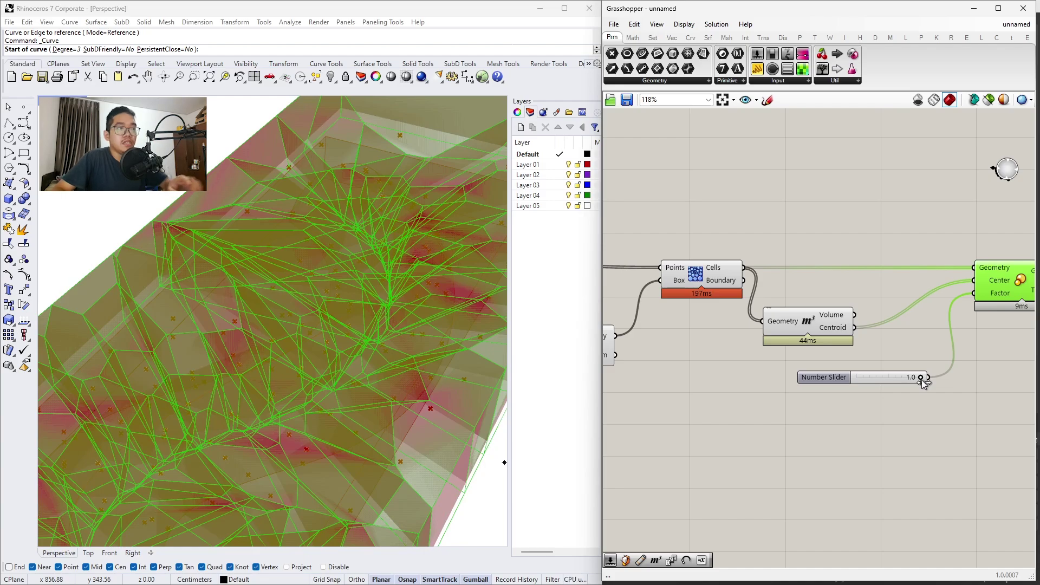
{"action": "left_click_drag", "start_coordinate": [922, 379], "coordinate": [908, 378]}
{"action": "scroll", "coordinate": [388, 360], "scroll_direction": "down", "scroll_amount": 3}
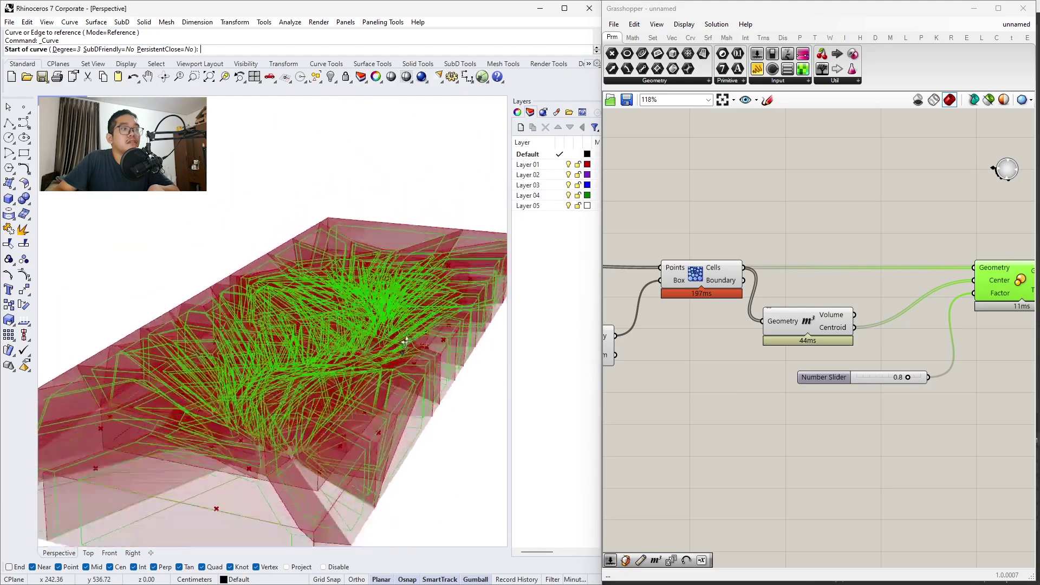
{"action": "right_click_drag", "start_coordinate": [389, 359], "coordinate": [467, 369]}
{"action": "scroll", "coordinate": [853, 406], "scroll_direction": "down", "scroll_amount": 2}
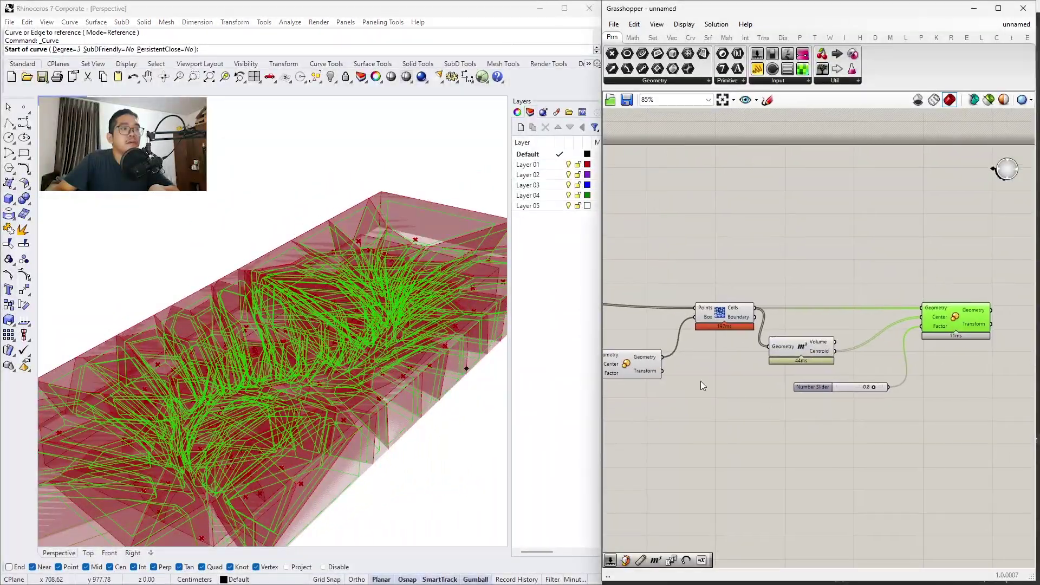
{"action": "right_click_drag", "start_coordinate": [335, 379], "coordinate": [289, 322]}
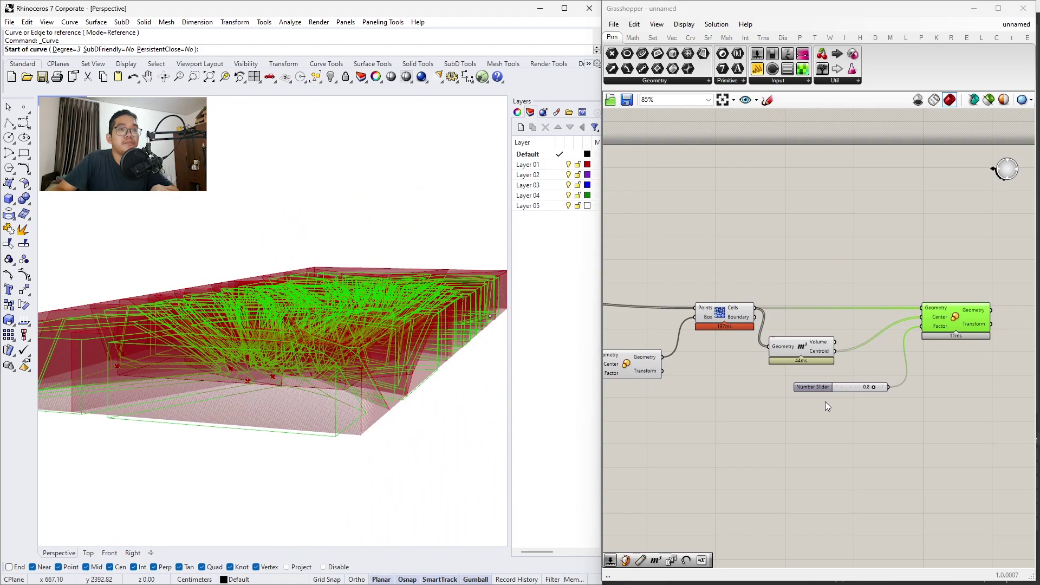
Add a Trim Solid component and connect the scaled cells' Geometry output to its Cutters input
{"action": "right_click_drag", "start_coordinate": [825, 401], "coordinate": [714, 395]}
{"action": "double_click", "coordinate": [879, 394]}
{"action": "type", "text": "trim"}
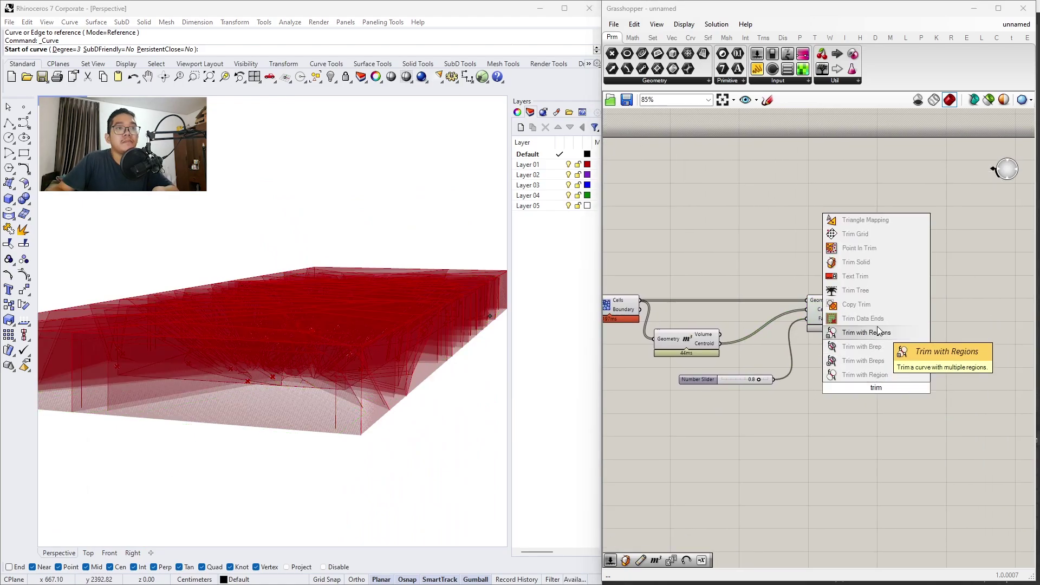
{"action": "left_click", "coordinate": [871, 265]}
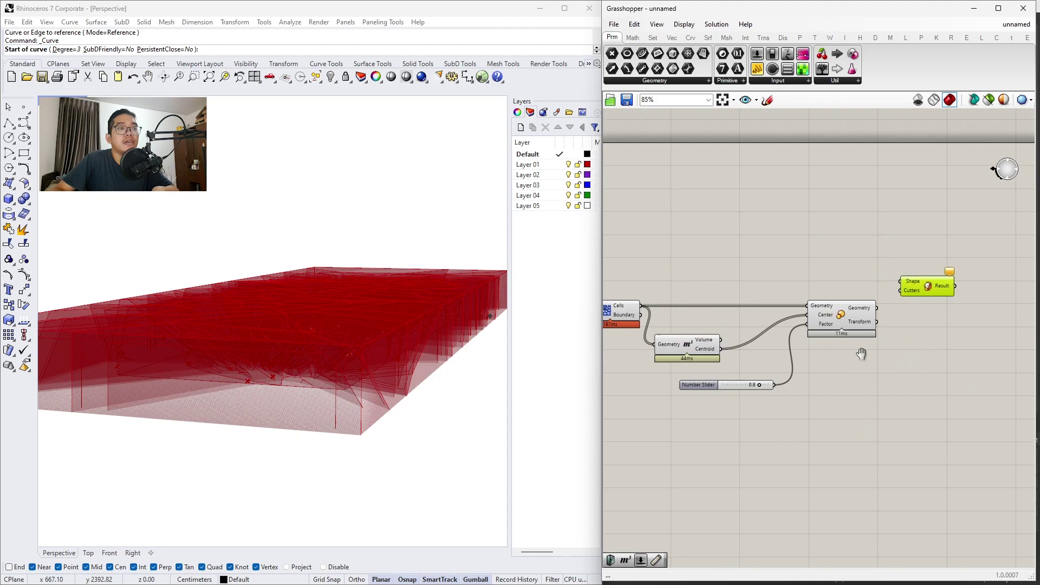
{"action": "left_click", "coordinate": [856, 310]}
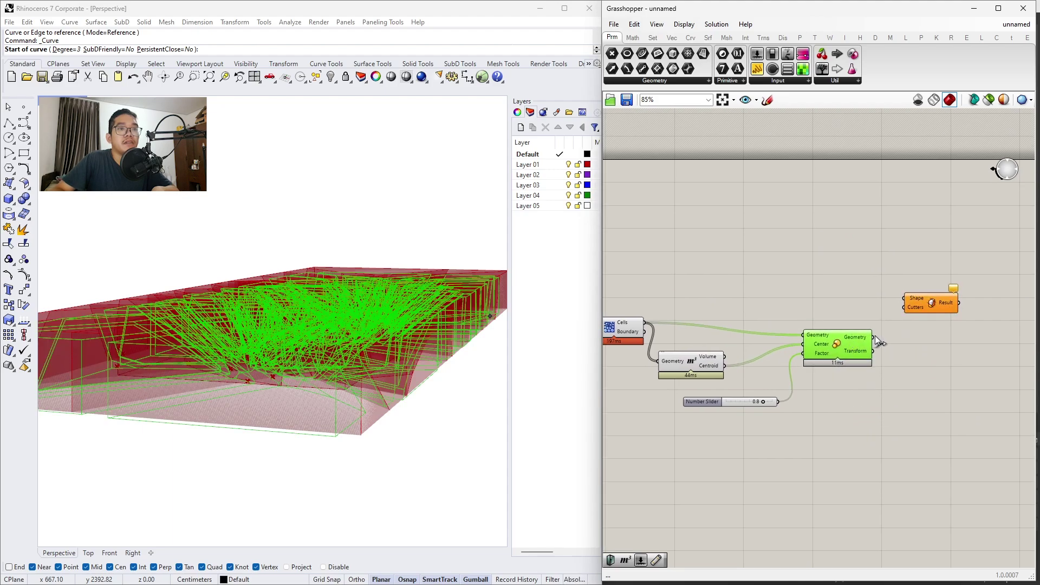
{"action": "left_click_drag", "start_coordinate": [872, 337], "coordinate": [905, 308]}
{"action": "scroll", "coordinate": [877, 319], "scroll_direction": "up", "scroll_amount": 3}
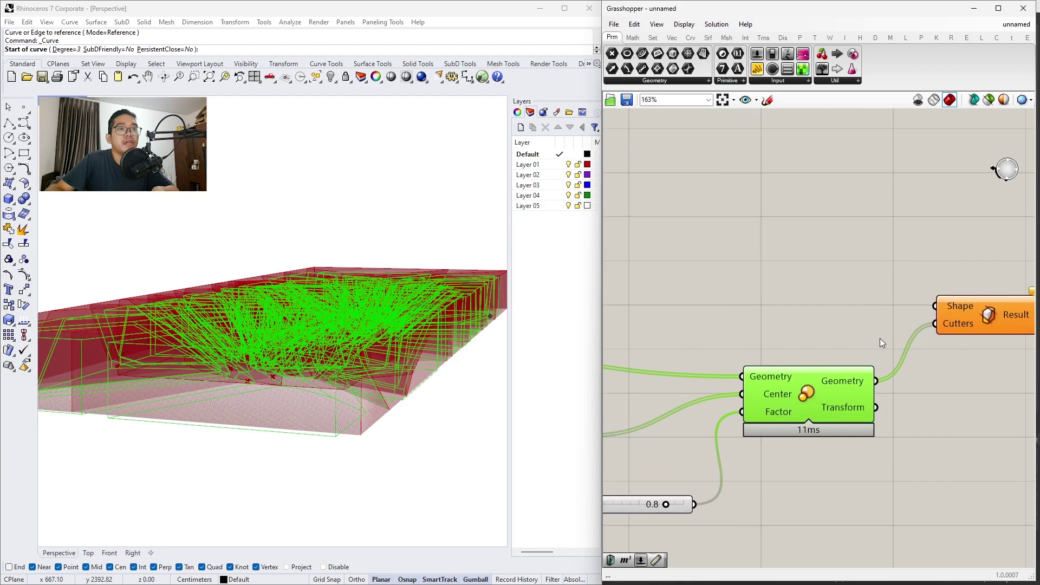
Add a Relay above the Populate Geometry component and connect it to the Loft output
{"action": "scroll", "coordinate": [880, 338], "scroll_direction": "down", "scroll_amount": 5}
{"action": "scroll", "coordinate": [752, 349], "scroll_direction": "up", "scroll_amount": 4}
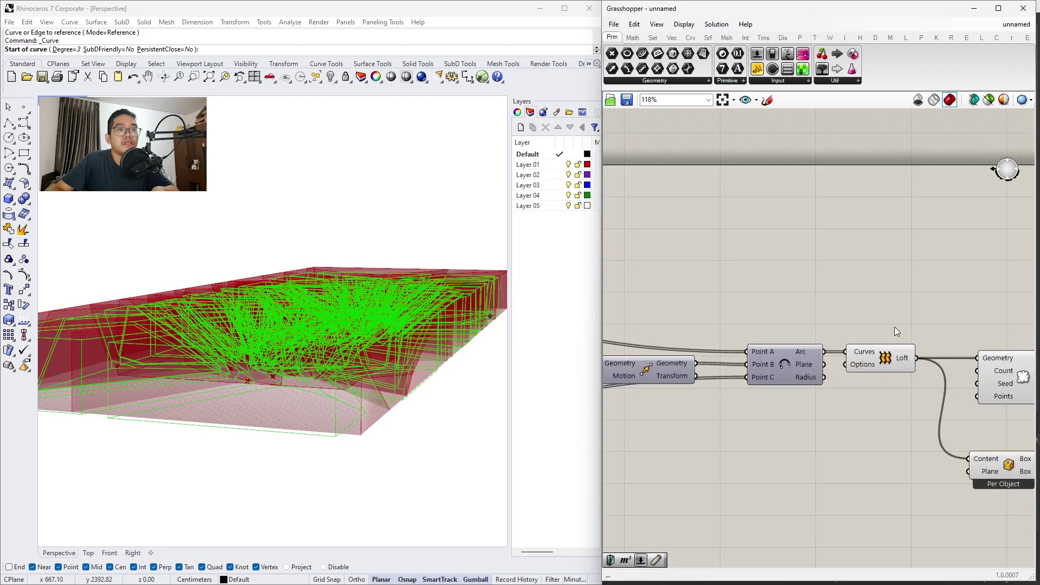
{"action": "right_click_drag", "start_coordinate": [896, 327], "coordinate": [743, 374]}
{"action": "left_click", "coordinate": [742, 374]}
{"action": "scroll", "coordinate": [742, 374], "scroll_direction": "up", "scroll_amount": 1}
{"action": "double_click", "coordinate": [850, 302]}
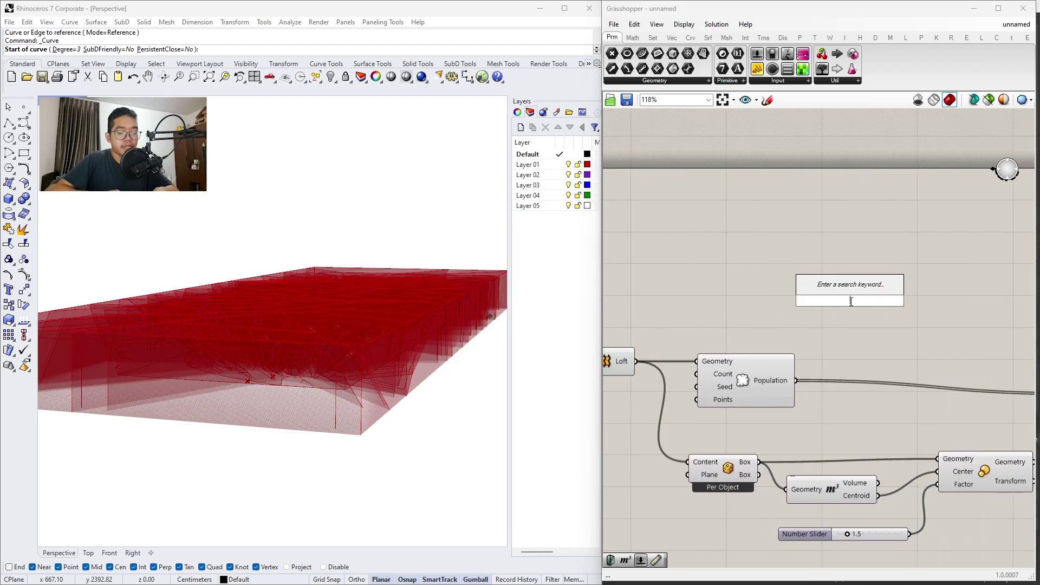
{"action": "type", "text": "relay"}
{"action": "key", "text": "Return"}
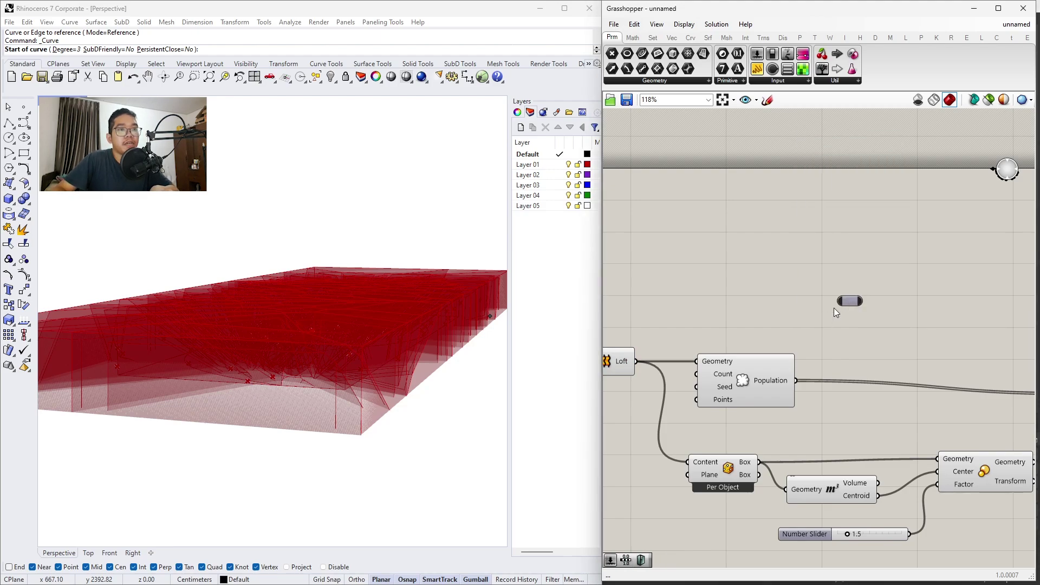
{"action": "left_click_drag", "start_coordinate": [839, 302], "coordinate": [645, 364]}
Move the Relay near Voronoi 3D and connect its output to Trim Solid's Shape input
{"action": "scroll", "coordinate": [645, 364], "scroll_direction": "down", "scroll_amount": 6}
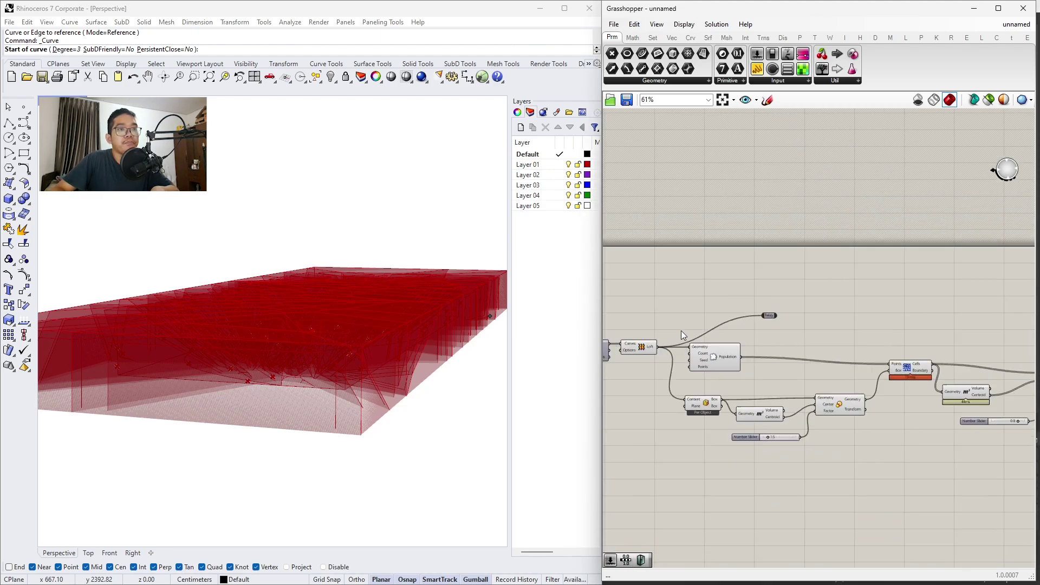
{"action": "scroll", "coordinate": [771, 332], "scroll_direction": "up", "scroll_amount": 6}
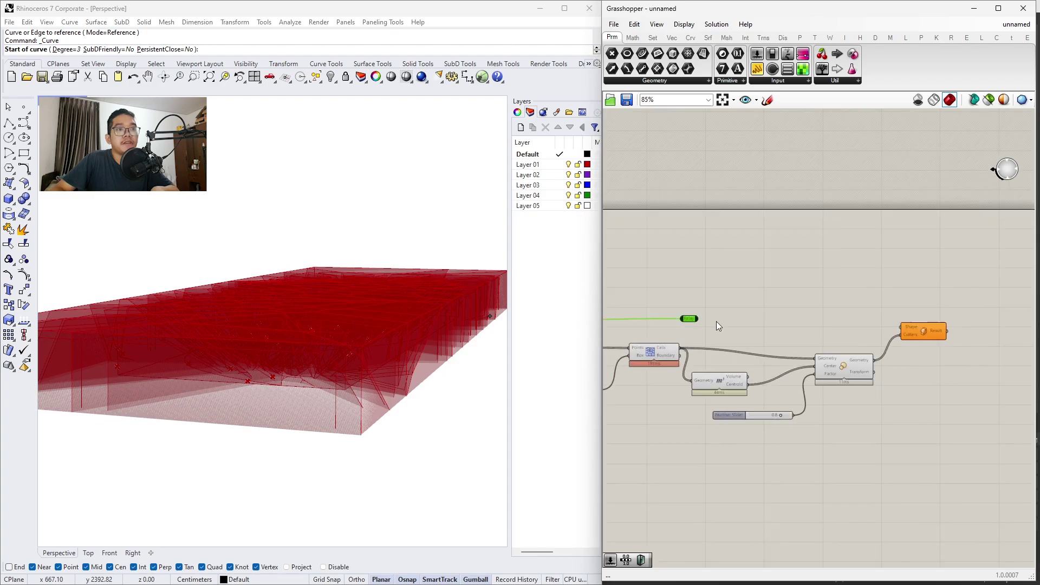
{"action": "left_click_drag", "start_coordinate": [957, 330], "coordinate": [680, 298]}
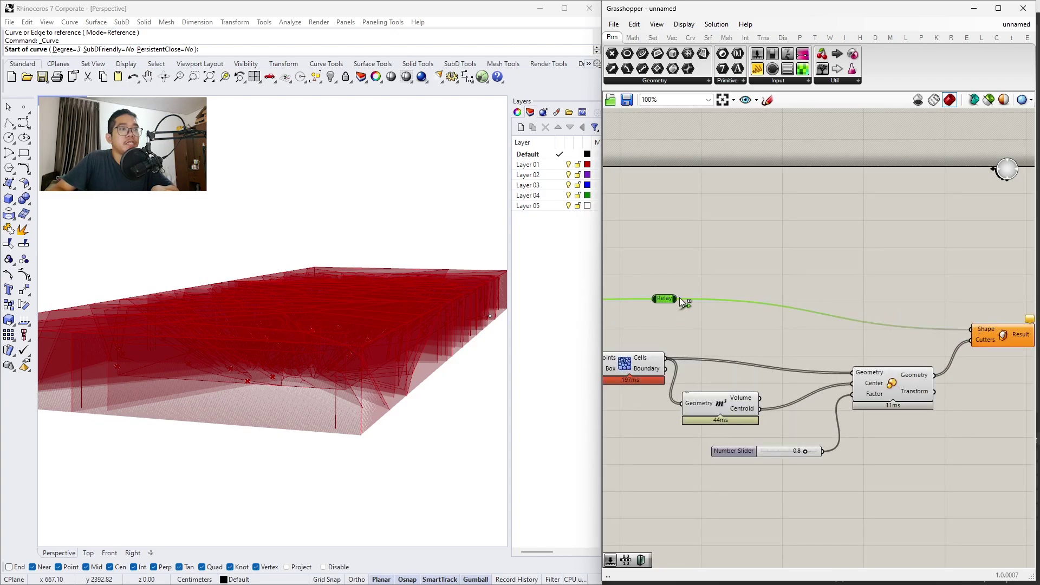
Turn off the preview of all components before Trim Solid and cancel the pending curve command in Rhino
{"action": "right_click_drag", "start_coordinate": [428, 358], "coordinate": [503, 409]}
{"action": "scroll", "coordinate": [782, 348], "scroll_direction": "down", "scroll_amount": 5}
{"action": "right_click_drag", "start_coordinate": [947, 340], "coordinate": [968, 335]}
{"action": "scroll", "coordinate": [1002, 317], "scroll_direction": "down", "scroll_amount": 1}
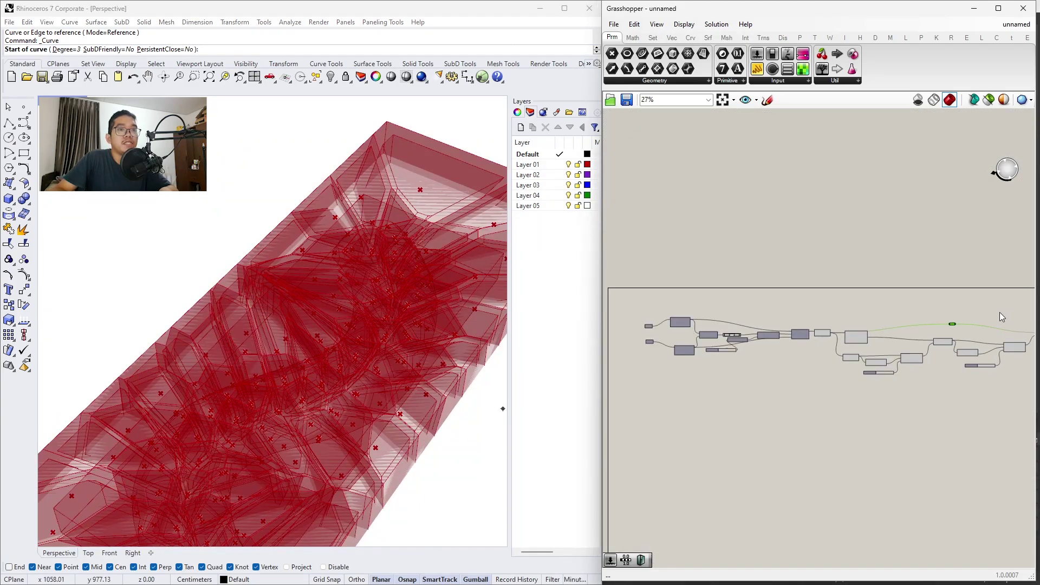
{"action": "left_click_drag", "start_coordinate": [998, 374], "coordinate": [657, 411]}
{"action": "scroll", "coordinate": [895, 334], "scroll_direction": "up", "scroll_amount": 8}
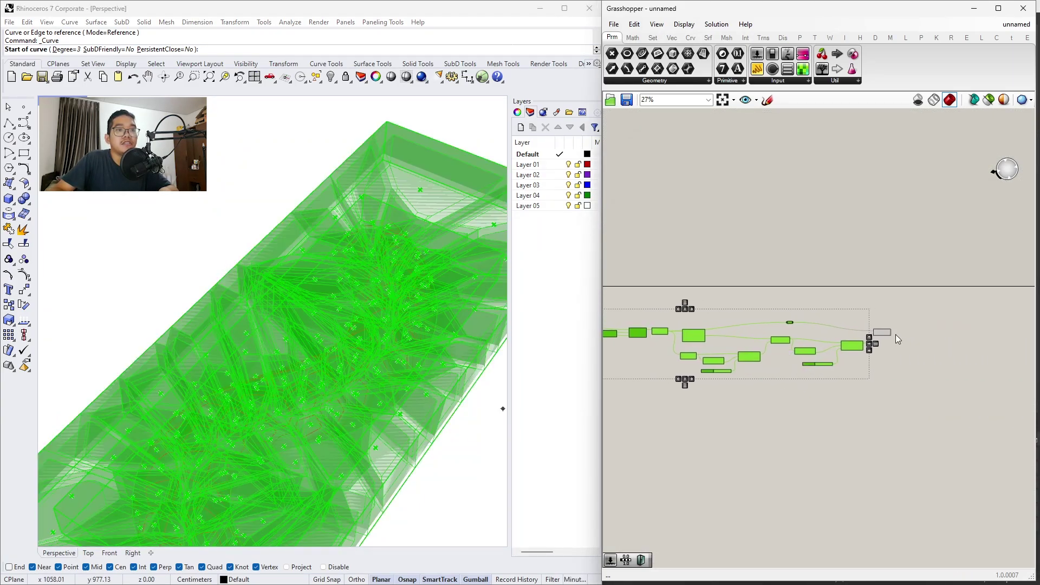
{"action": "middle_click", "coordinate": [756, 373]}
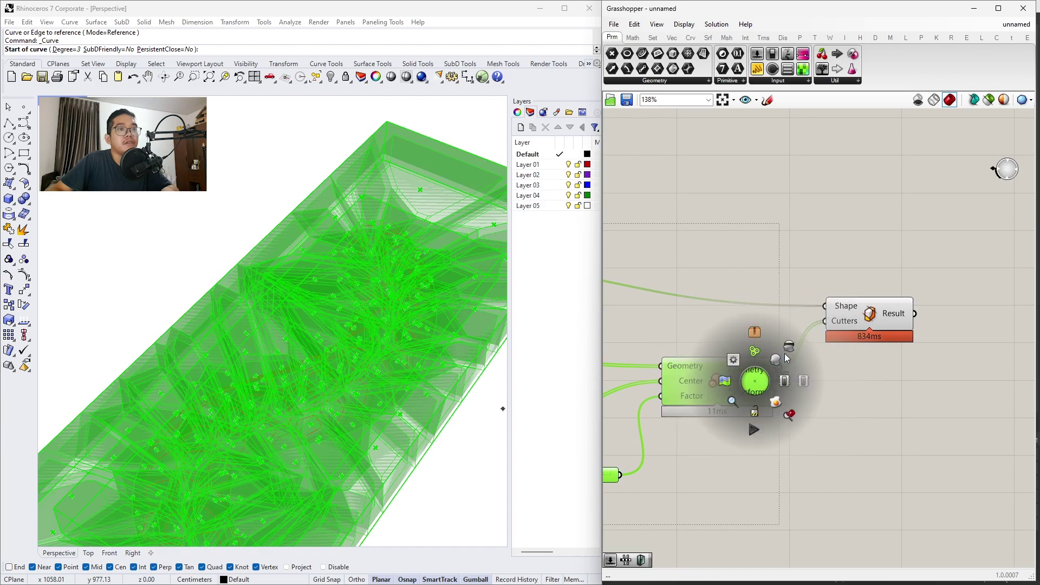
{"action": "left_click", "coordinate": [778, 345]}
{"action": "right_click_drag", "start_coordinate": [352, 374], "coordinate": [468, 318]}
{"action": "key", "text": "Escape"}
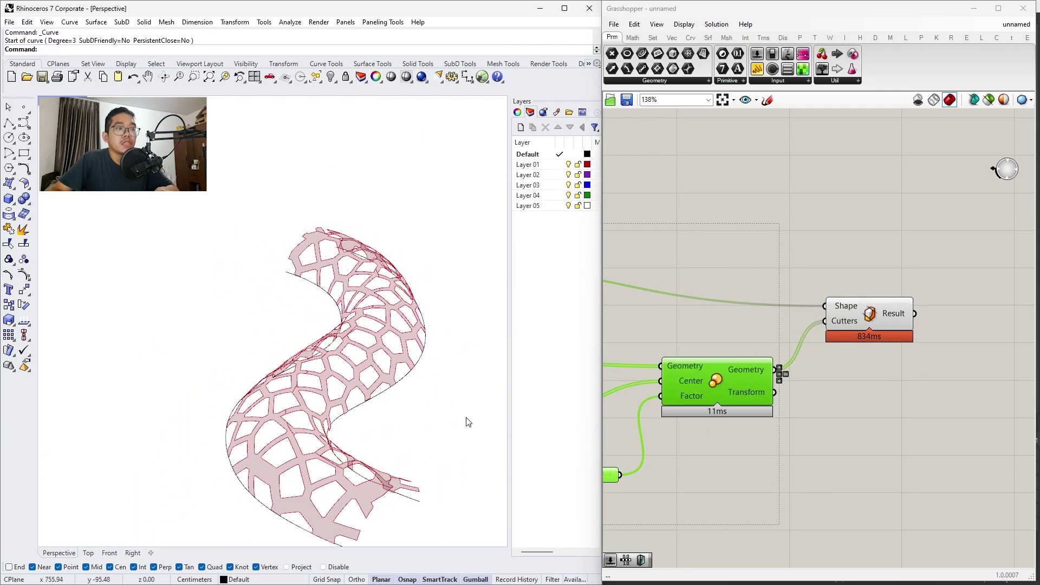
Add a Weaverbird's Mesh Thicken component beyond Trim Solid and highlight the trimmed lattice surface
{"action": "right_click_drag", "start_coordinate": [466, 421], "coordinate": [461, 262]}
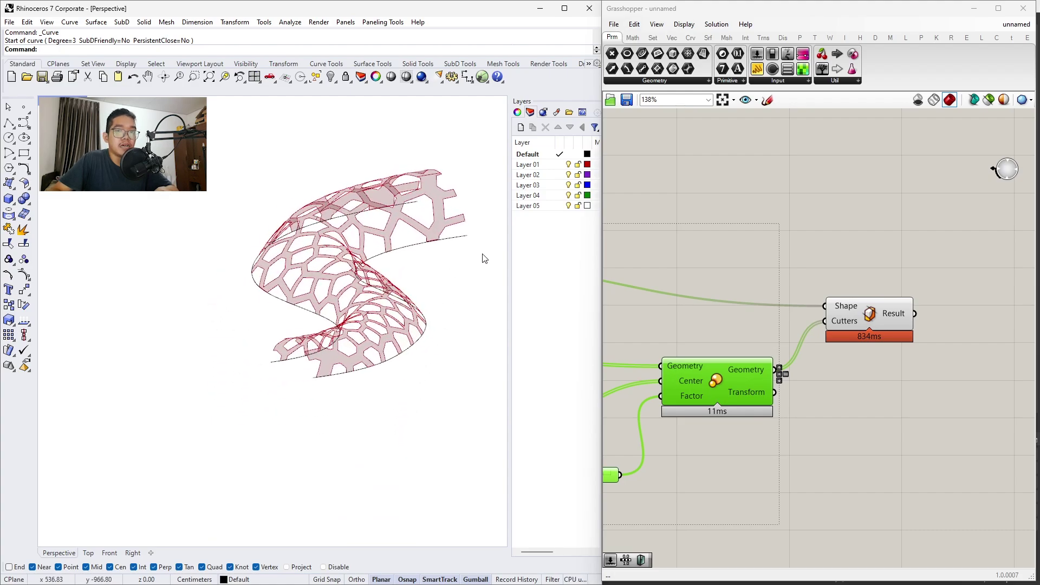
{"action": "right_click_drag", "start_coordinate": [398, 351], "coordinate": [747, 317]}
{"action": "right_click_drag", "start_coordinate": [917, 199], "coordinate": [895, 228]}
{"action": "left_click", "coordinate": [831, 39]}
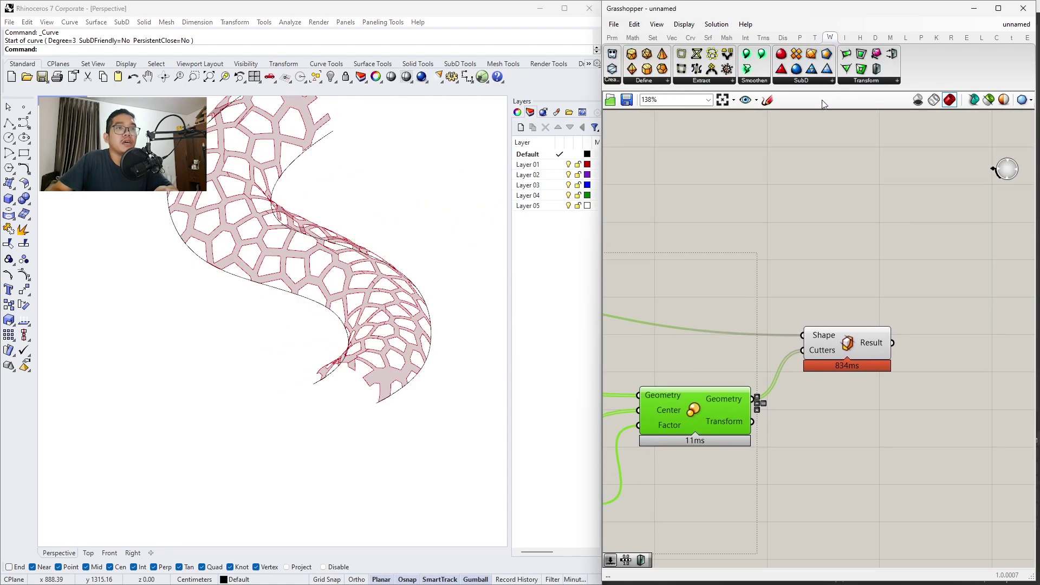
{"action": "left_click", "coordinate": [820, 82]}
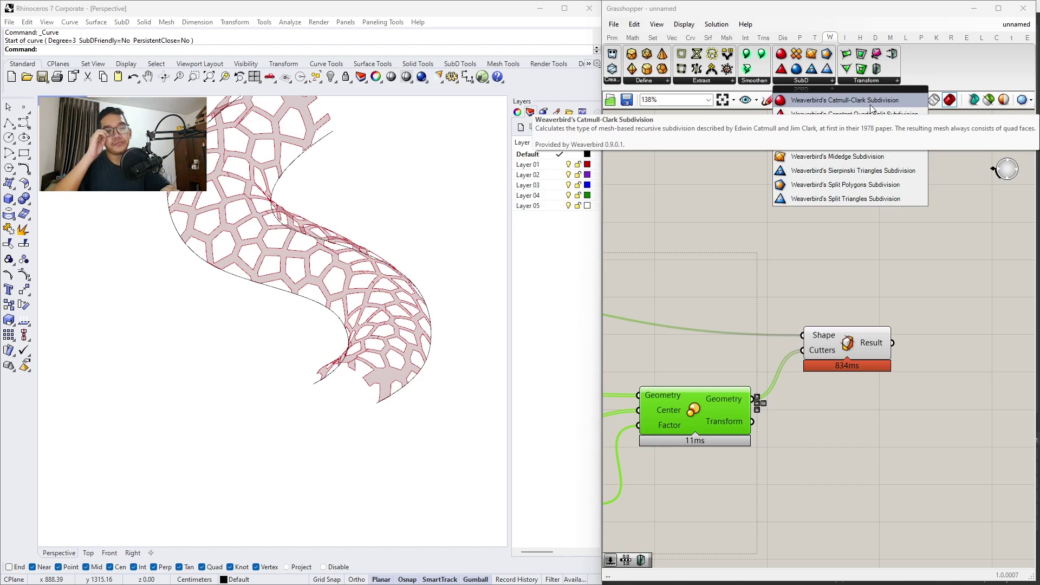
{"action": "left_click", "coordinate": [873, 80]}
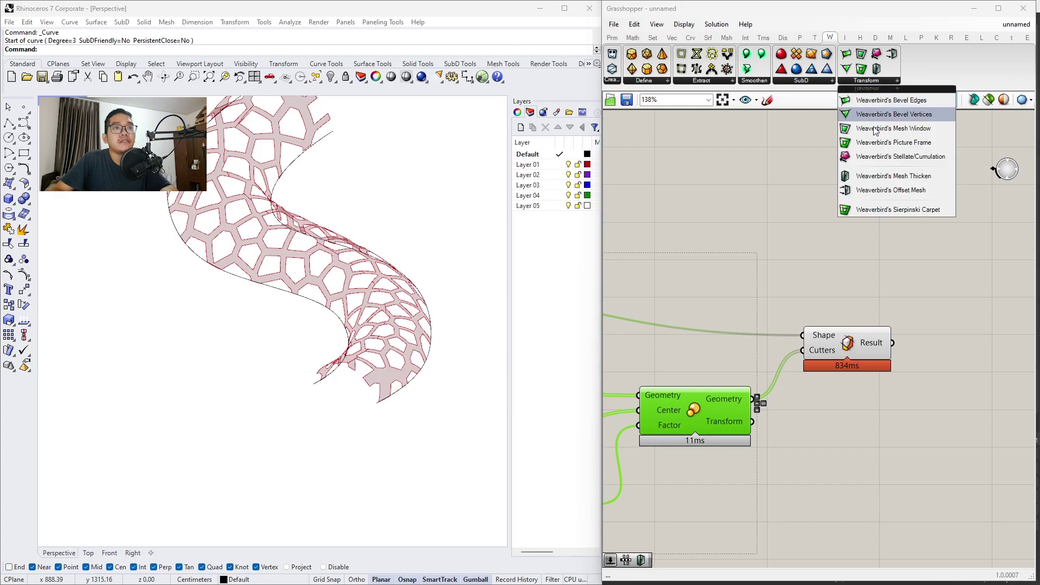
{"action": "left_click", "coordinate": [914, 181]}
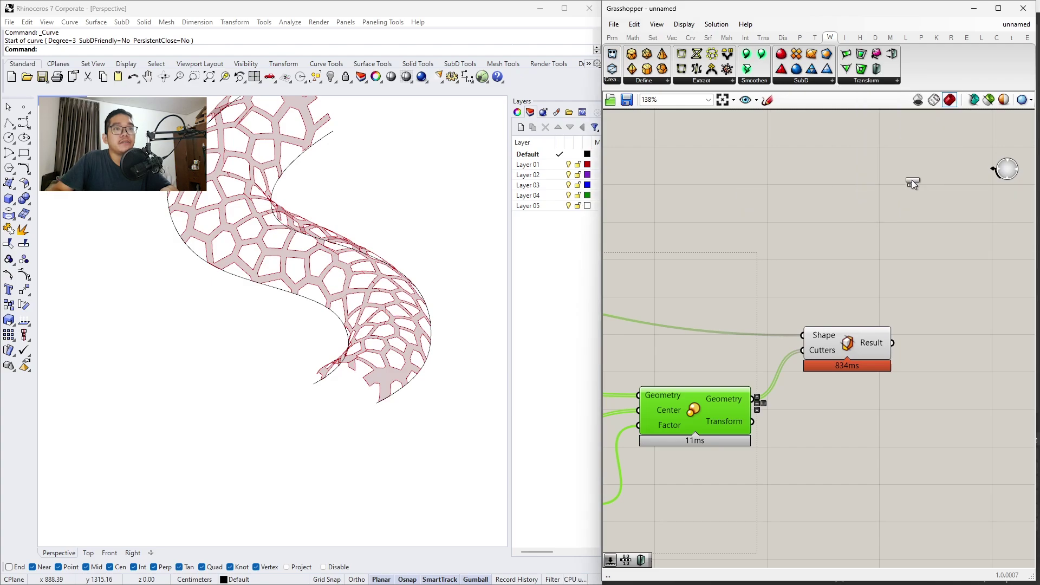
{"action": "left_click", "coordinate": [983, 346]}
{"action": "right_click_drag", "start_coordinate": [948, 371], "coordinate": [751, 342]}
{"action": "left_click_drag", "start_coordinate": [770, 313], "coordinate": [880, 333]}
{"action": "left_click", "coordinate": [667, 317]}
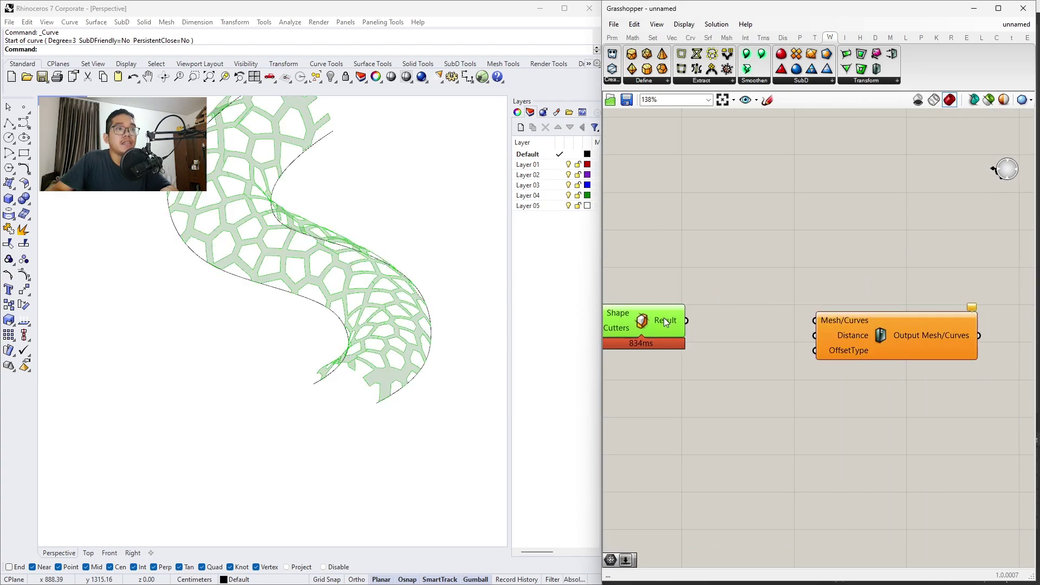
Add a Mesh parameter between Trim Solid and Mesh Thicken and feed it from Trim Solid's Result output
{"action": "right_click_drag", "start_coordinate": [663, 292], "coordinate": [680, 300]}
{"action": "right_click_drag", "start_coordinate": [437, 319], "coordinate": [487, 303]}
{"action": "left_click", "coordinate": [775, 368]}
{"action": "double_click", "coordinate": [774, 368]}
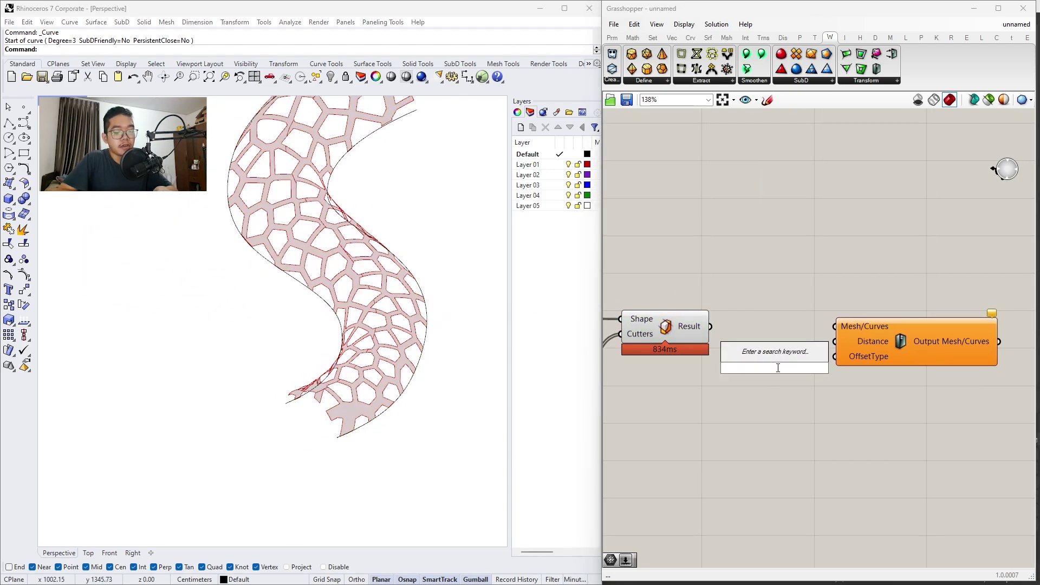
{"action": "type", "text": "mesh"}
{"action": "key", "text": "Return"}
{"action": "scroll", "coordinate": [755, 356], "scroll_direction": "up", "scroll_amount": 3}
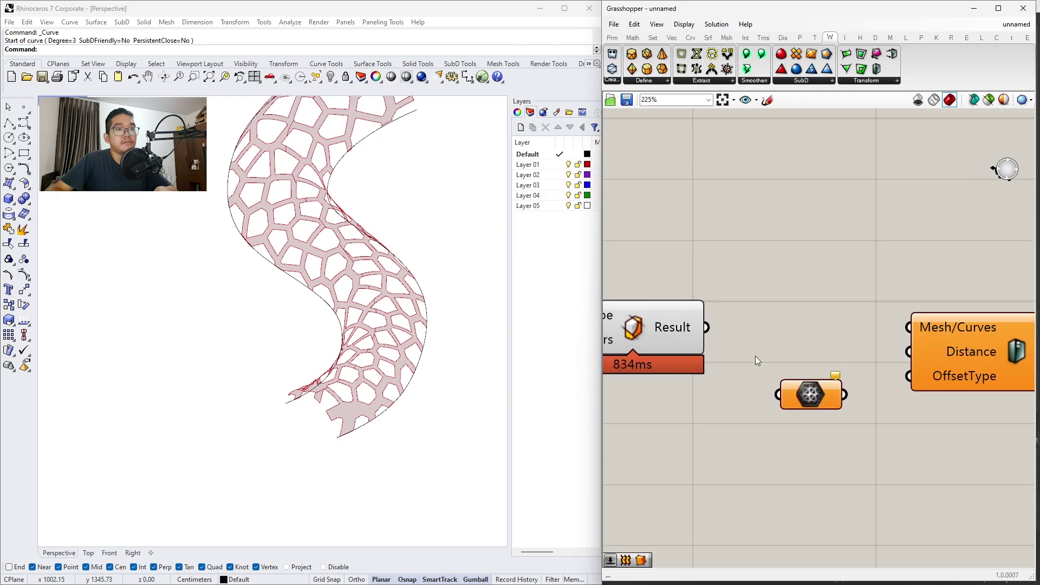
{"action": "left_click_drag", "start_coordinate": [782, 399], "coordinate": [706, 328]}
{"action": "left_click_drag", "start_coordinate": [807, 393], "coordinate": [808, 355]}
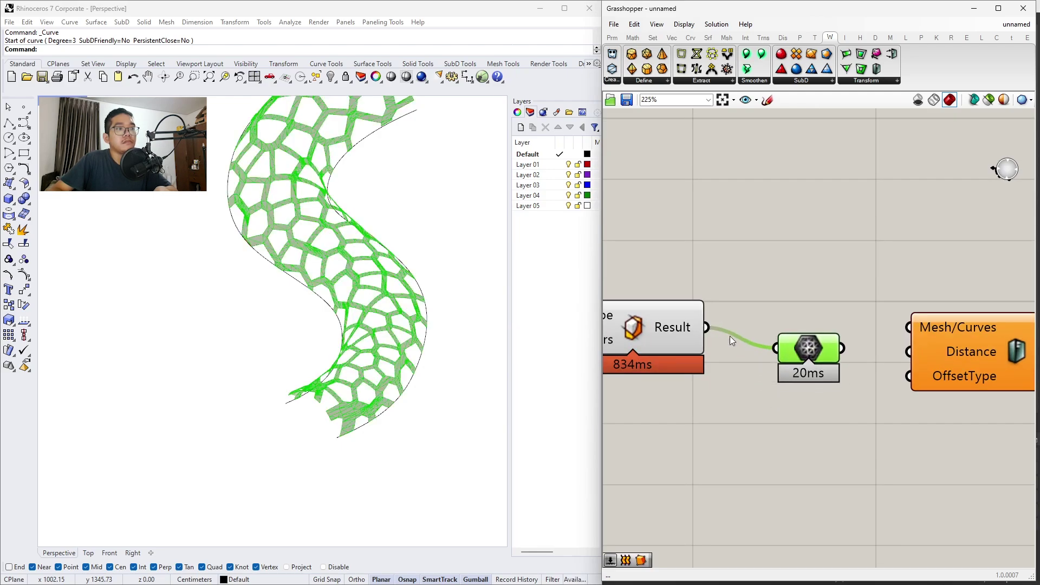
Connect the Mesh parameter to Mesh Thicken's Mesh/Curves input and move Mesh Thicken slightly farther away
{"action": "scroll", "coordinate": [388, 398], "scroll_direction": "up", "scroll_amount": 3}
{"action": "scroll", "coordinate": [388, 399], "scroll_direction": "up", "scroll_amount": 2}
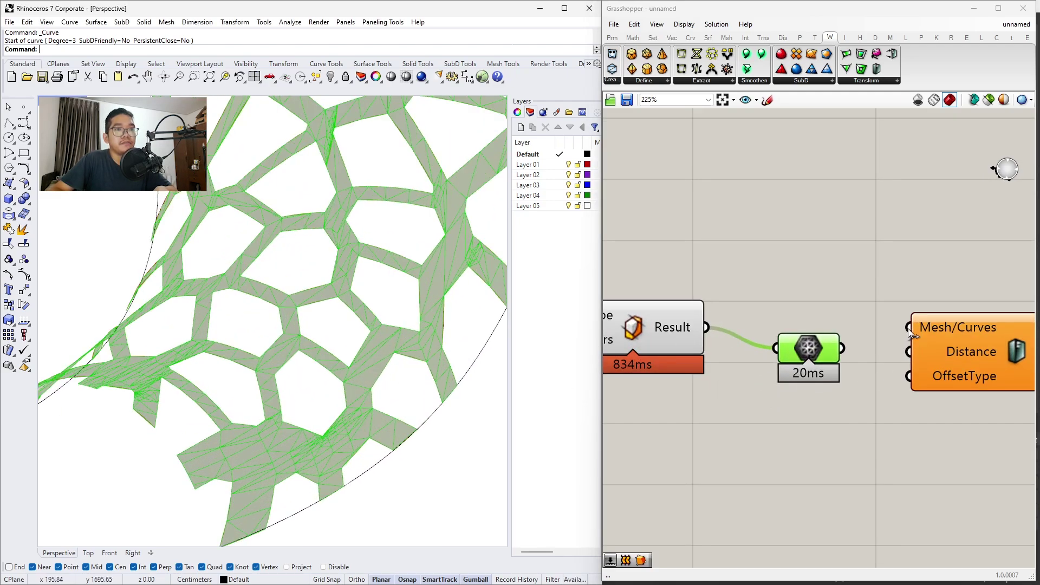
{"action": "left_click_drag", "start_coordinate": [911, 333], "coordinate": [841, 349]}
{"action": "right_click_drag", "start_coordinate": [374, 428], "coordinate": [368, 388]}
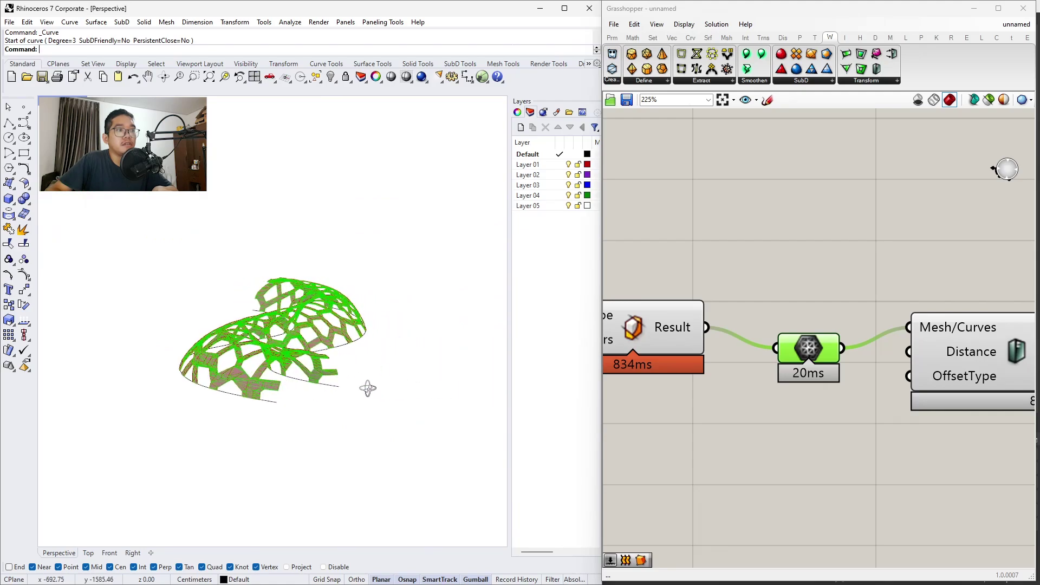
{"action": "scroll", "coordinate": [390, 371], "scroll_direction": "up", "scroll_amount": 8}
{"action": "left_click_drag", "start_coordinate": [963, 354], "coordinate": [883, 434]}
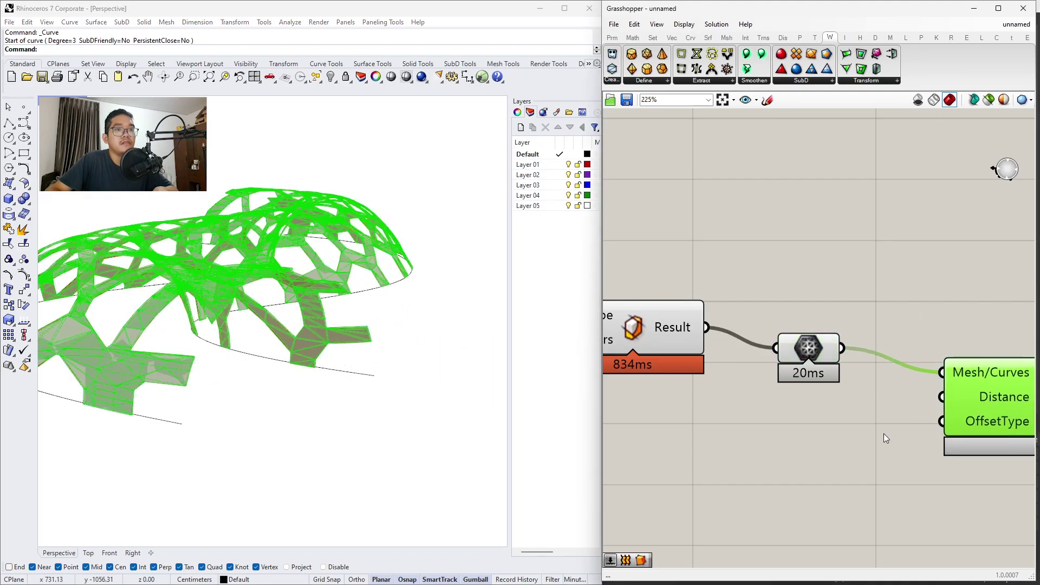
Create a number slider with value 30 below the Mesh parameter and connect it to Mesh Thicken's Distance input
{"action": "double_click", "coordinate": [780, 386]}
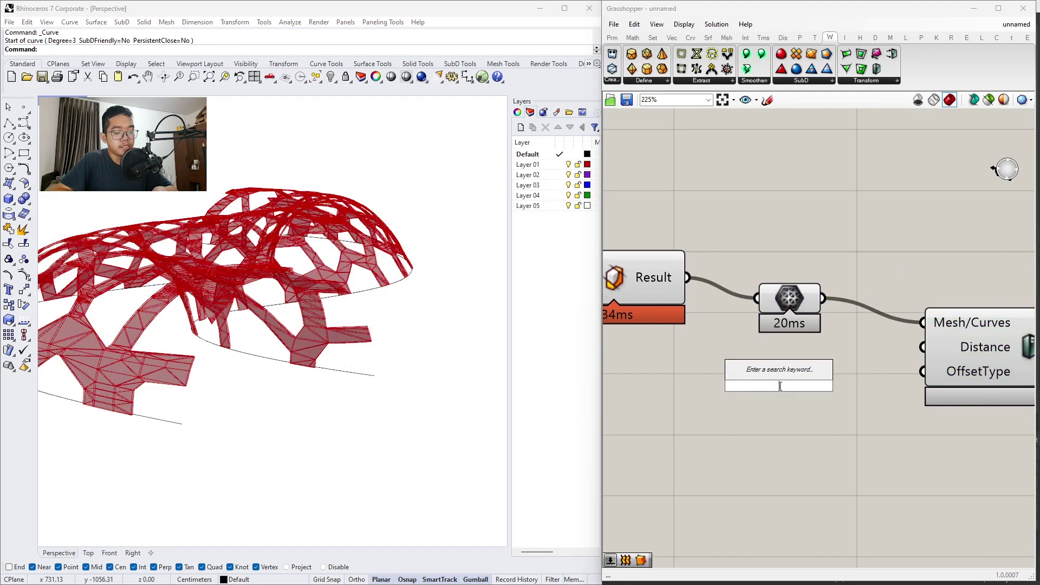
{"action": "type", "text": "30"}
{"action": "key", "text": "Return"}
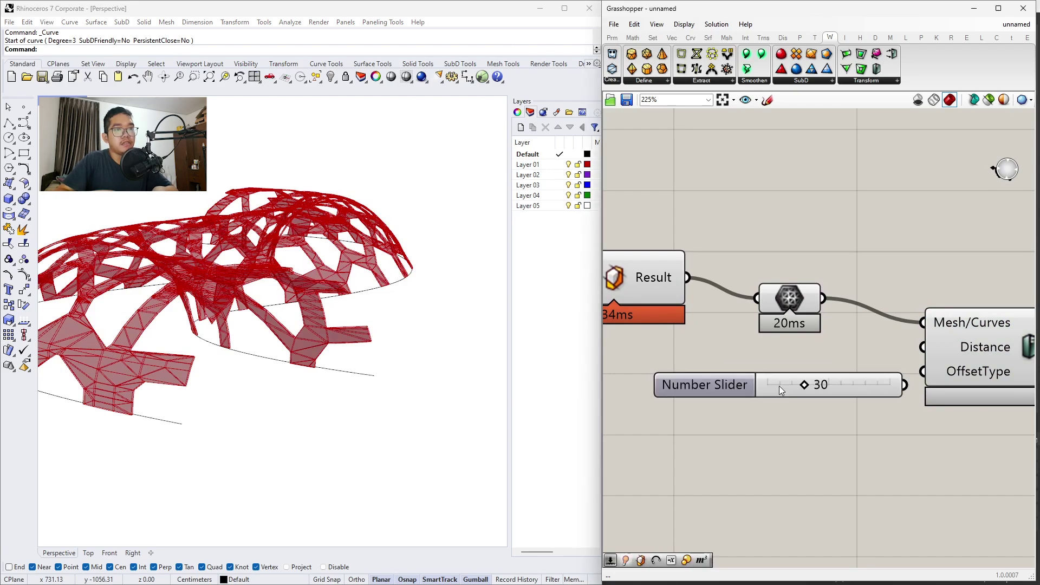
{"action": "left_click_drag", "start_coordinate": [780, 386], "coordinate": [711, 387]}
{"action": "scroll", "coordinate": [827, 351], "scroll_direction": "down", "scroll_amount": 2}
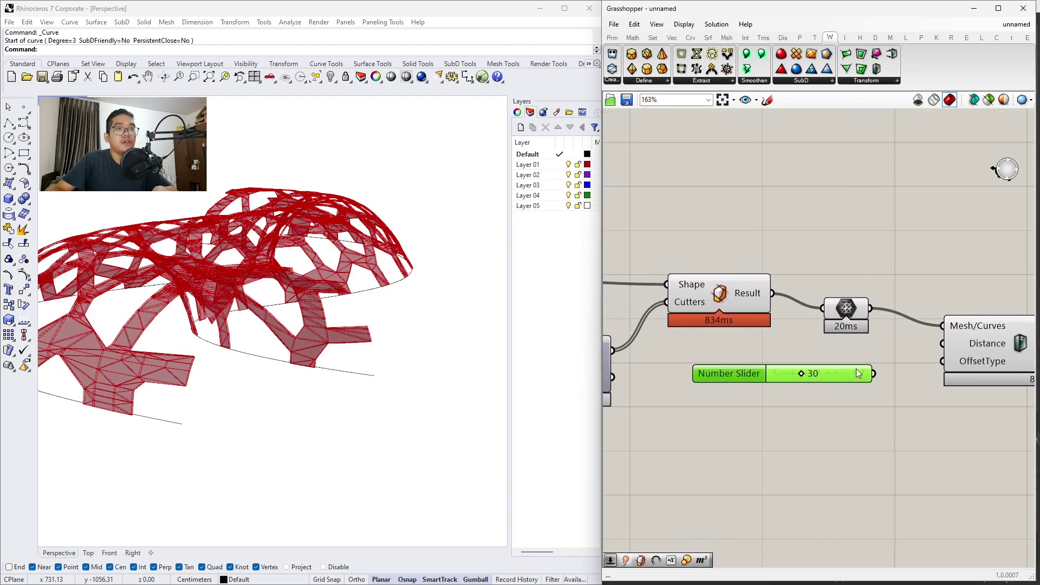
{"action": "left_click_drag", "start_coordinate": [982, 348], "coordinate": [848, 378]}
{"action": "right_click_drag", "start_coordinate": [379, 347], "coordinate": [408, 350]}
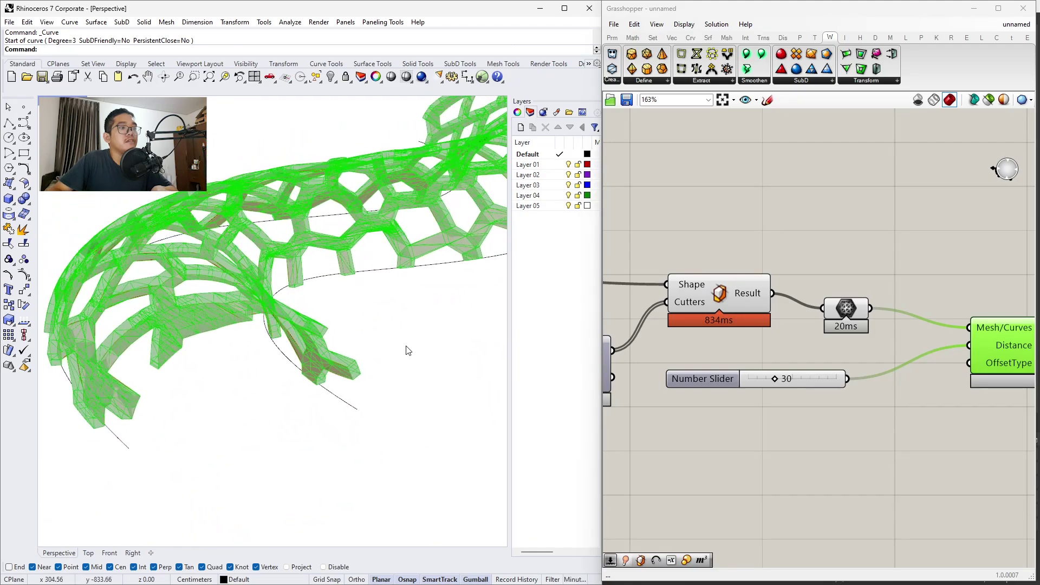
Try different thickening distances on the slider, ending at 29
{"action": "left_click", "coordinate": [938, 410]}
{"action": "left_click_drag", "start_coordinate": [780, 378], "coordinate": [818, 391]}
{"action": "mouse_move", "coordinate": [767, 393]}
{"action": "left_mouse_down"}
{"action": "mouse_move", "coordinate": [747, 390]}
{"action": "mouse_move", "coordinate": [791, 390]}
{"action": "mouse_move", "coordinate": [779, 389]}
{"action": "left_mouse_up"}
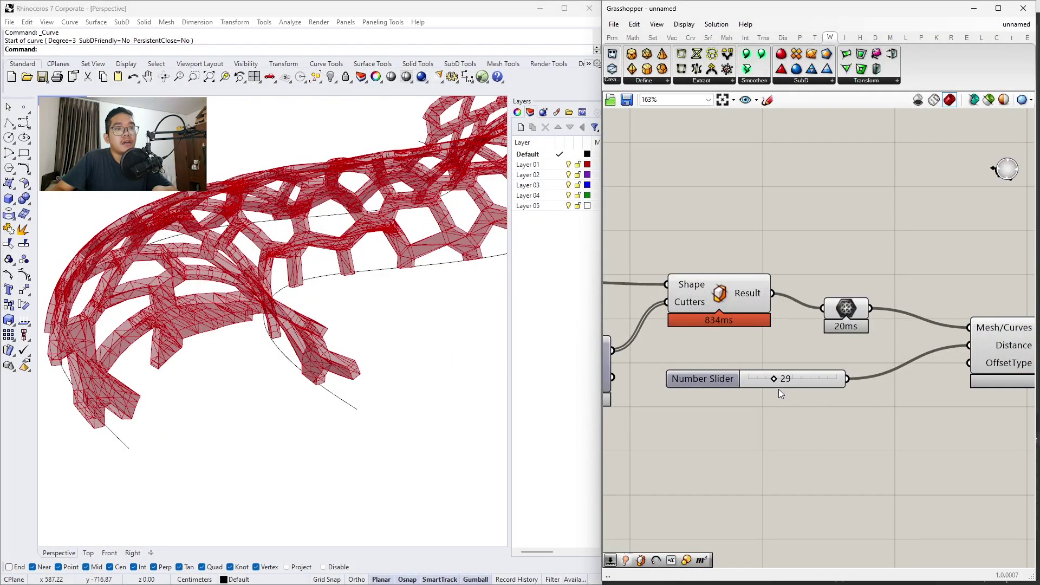
Add a Negative component below the distance slider and feed its Value input from a copy of that slider
{"action": "double_click", "coordinate": [919, 393]}
{"action": "type", "text": "negative"}
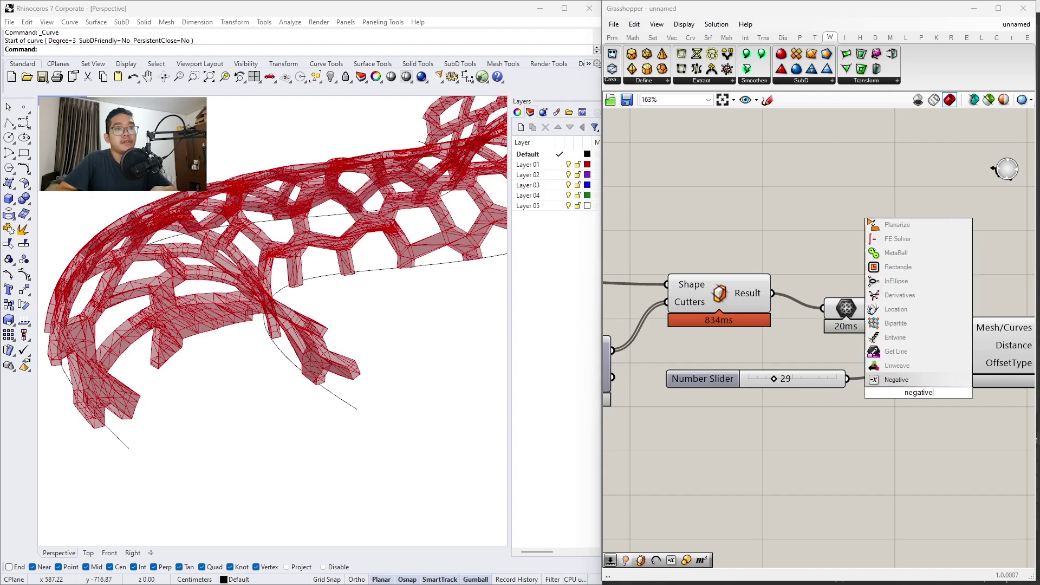
{"action": "key", "text": "Return"}
{"action": "left_click_drag", "start_coordinate": [919, 394], "coordinate": [919, 471]}
{"action": "left_click", "coordinate": [806, 379]}
{"action": "key", "text": "ctrl+c"}
{"action": "key", "text": "ctrl+v"}
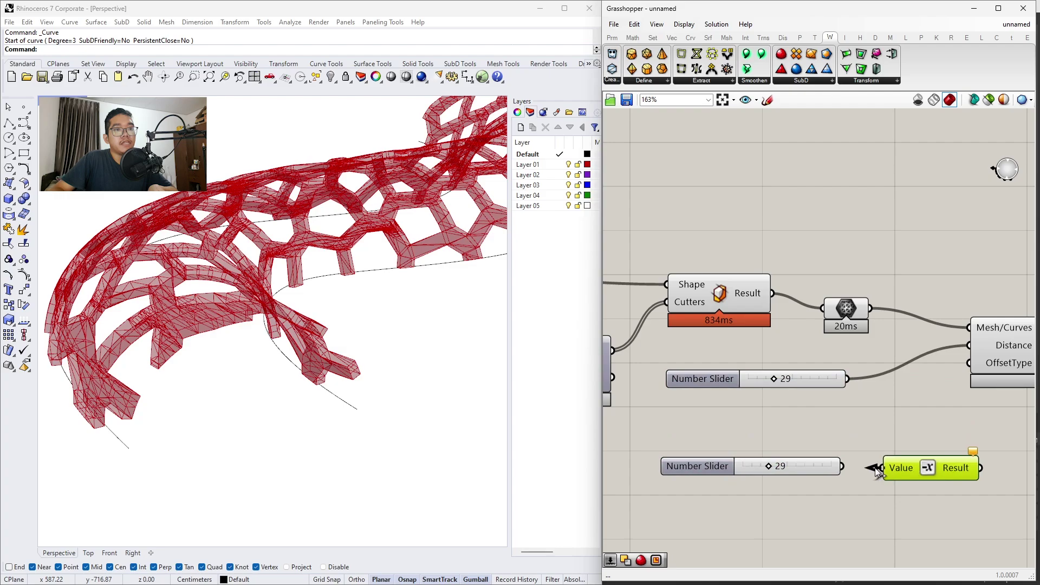
Highlight the Mesh Thicken result and set the original distance slider to 26
{"action": "scroll", "coordinate": [912, 405], "scroll_direction": "down", "scroll_amount": 2}
{"action": "left_click", "coordinate": [926, 343]}
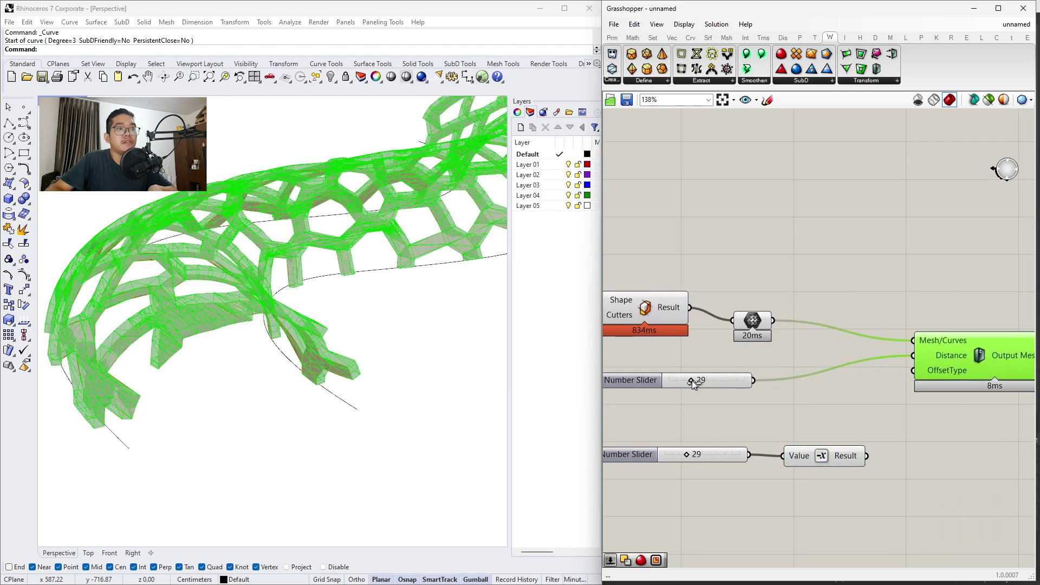
{"action": "mouse_move", "coordinate": [694, 382]}
{"action": "left_mouse_down"}
{"action": "mouse_move", "coordinate": [749, 381]}
{"action": "mouse_move", "coordinate": [692, 390]}
{"action": "left_mouse_up"}
Connect Negative's Result to Mesh Thicken's Distance input and set the copied slider to 33
{"action": "left_click_drag", "start_coordinate": [866, 457], "coordinate": [913, 356]}
{"action": "left_click_drag", "start_coordinate": [686, 453], "coordinate": [694, 477]}
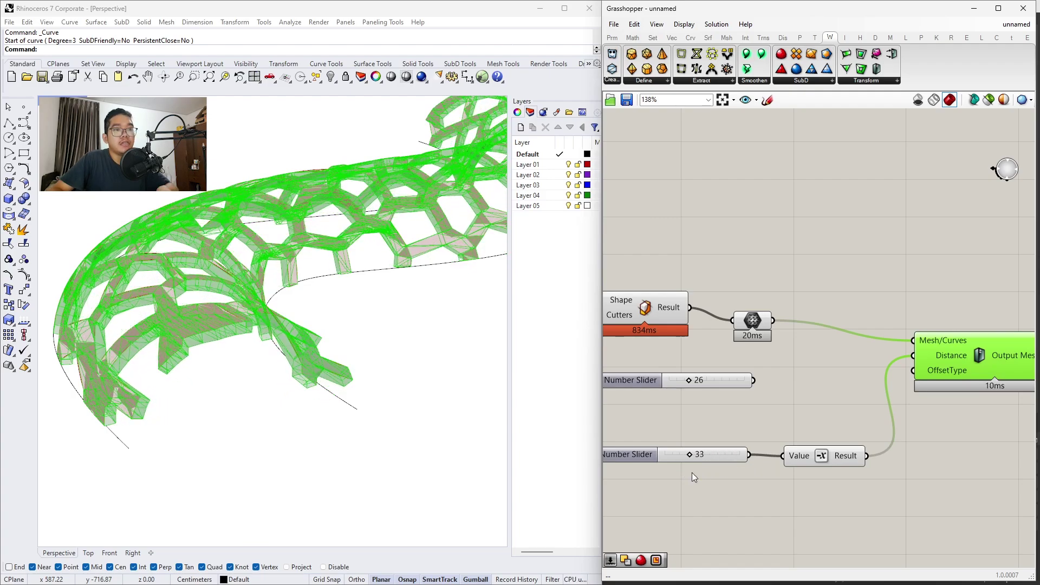
Delete the Negative component with its copied slider and reconnect the original slider to Mesh Thicken's Distance input
{"action": "left_click_drag", "start_coordinate": [841, 492], "coordinate": [667, 439]}
{"action": "key", "text": "Delete"}
{"action": "left_click_drag", "start_coordinate": [754, 380], "coordinate": [914, 356]}
Add a Weaverbird's Catmull-Clark Subdivision component beyond Mesh Thicken on the canvas
{"action": "right_click_drag", "start_coordinate": [477, 304], "coordinate": [331, 275]}
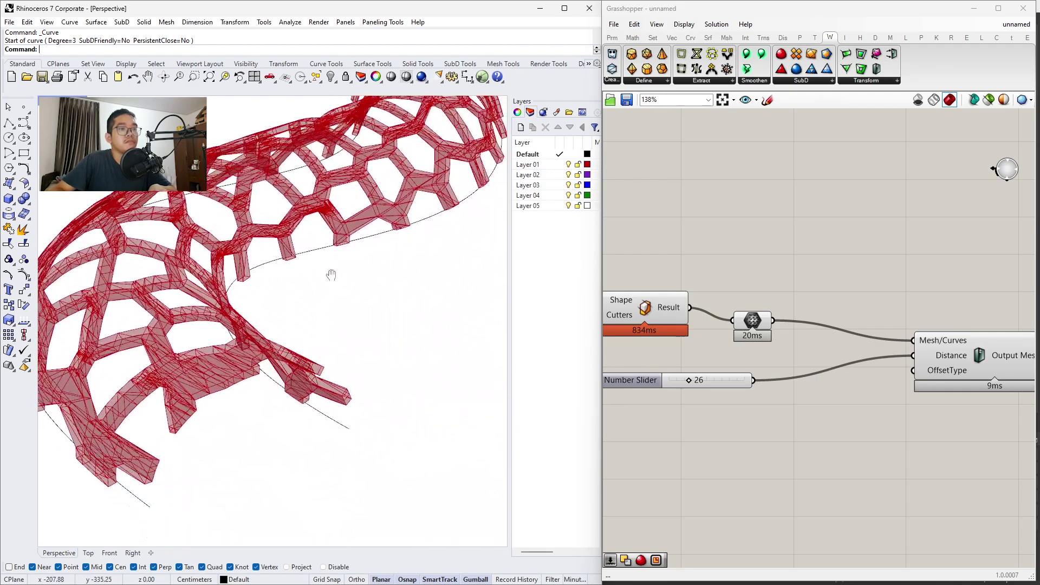
{"action": "scroll", "coordinate": [919, 440], "scroll_direction": "down", "scroll_amount": 3}
{"action": "right_click_drag", "start_coordinate": [919, 440], "coordinate": [788, 386]}
{"action": "left_click_drag", "start_coordinate": [788, 386], "coordinate": [763, 380]}
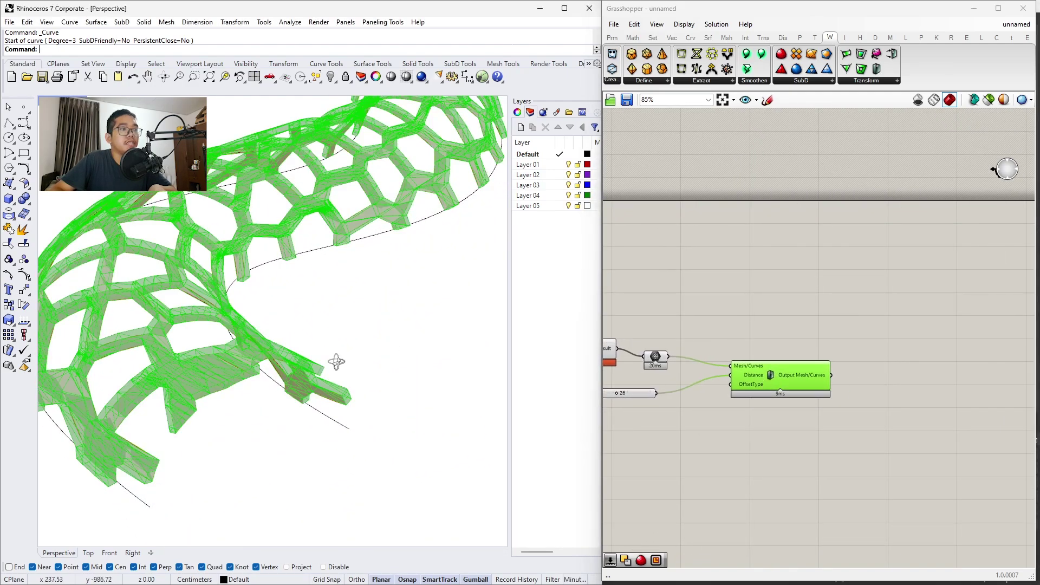
{"action": "right_click_drag", "start_coordinate": [336, 362], "coordinate": [358, 326]}
{"action": "right_click_drag", "start_coordinate": [815, 304], "coordinate": [788, 313]}
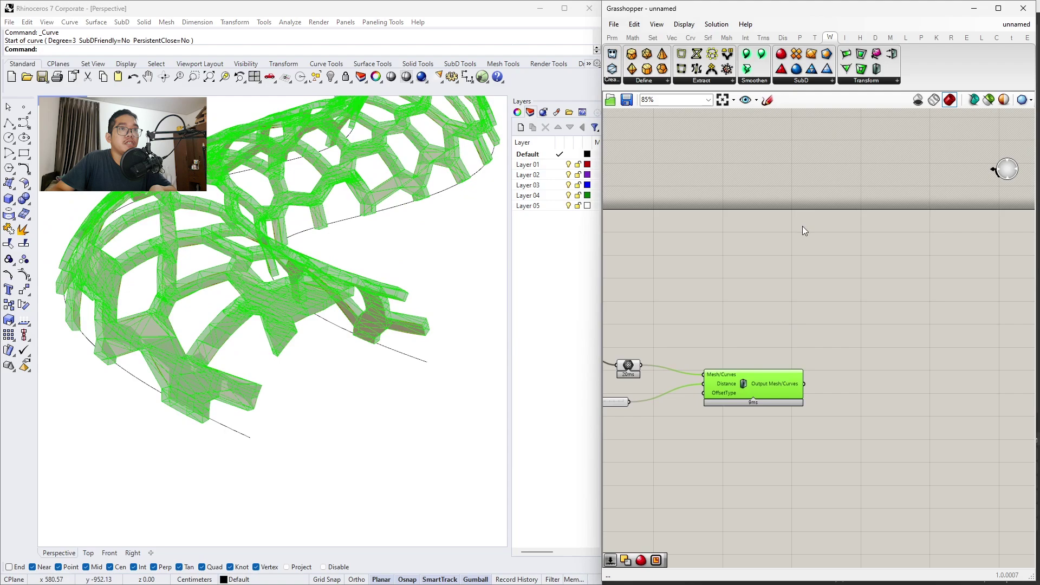
{"action": "left_click", "coordinate": [808, 84]}
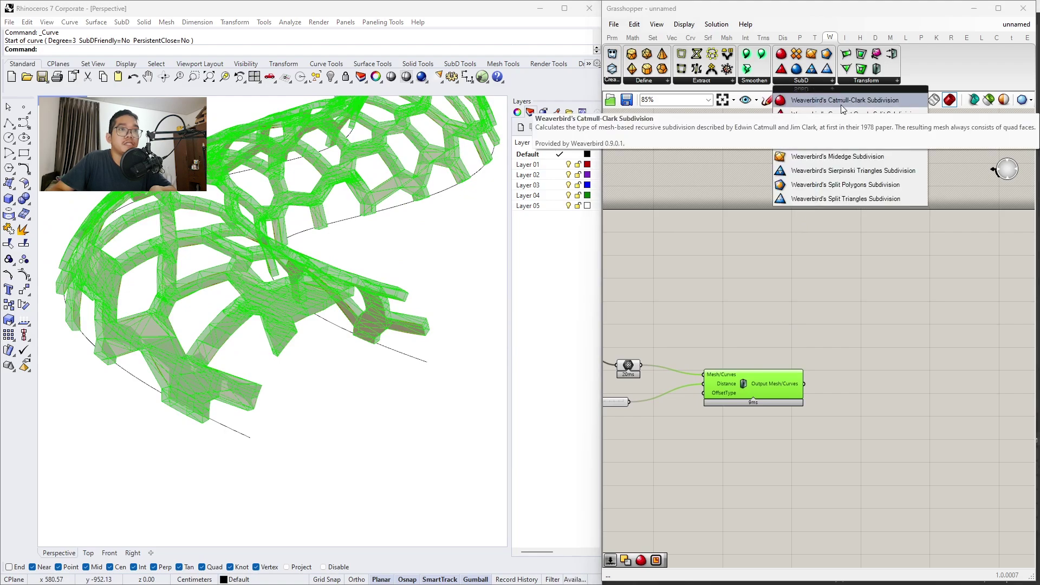
{"action": "left_click", "coordinate": [878, 101]}
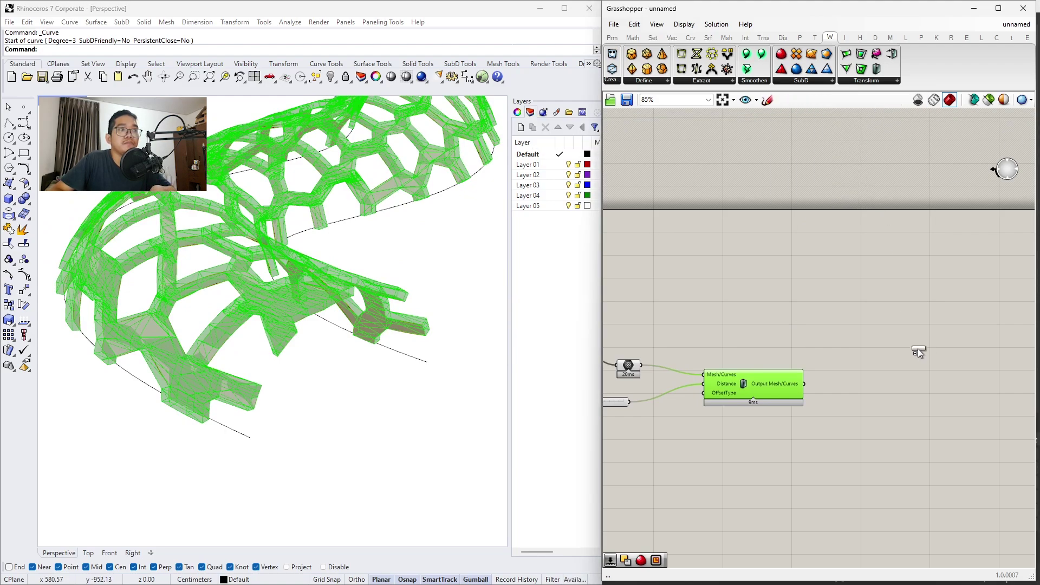
{"action": "left_click", "coordinate": [918, 349]}
{"action": "scroll", "coordinate": [831, 368], "scroll_direction": "up", "scroll_amount": 2}
{"action": "scroll", "coordinate": [843, 370], "scroll_direction": "up", "scroll_amount": 2}
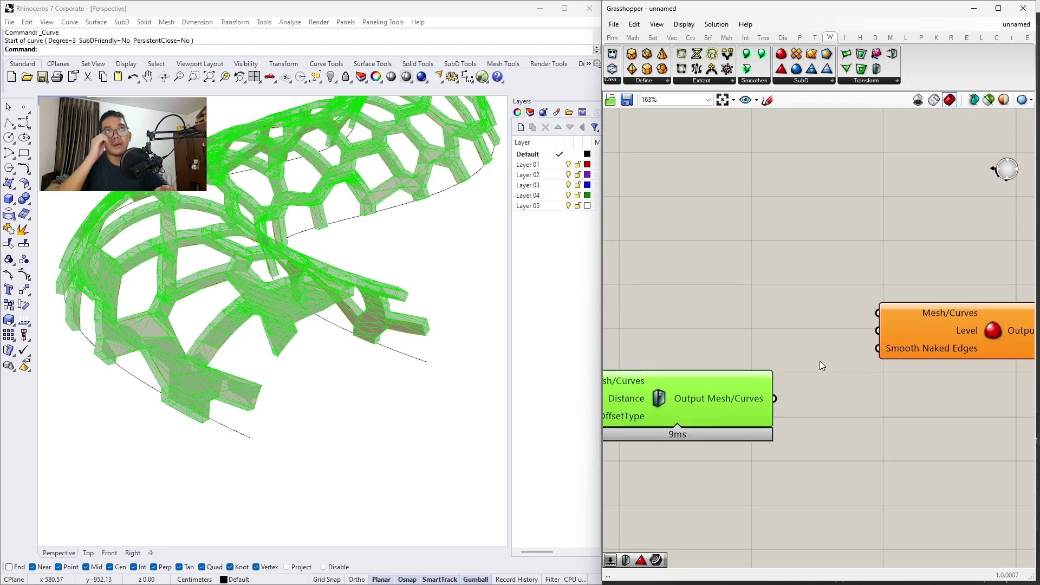
Connect Mesh Thicken's output to the Mesh/Curves input of Catmull-Clark Subdivision and inspect the smoothed lattice
{"action": "left_click", "coordinate": [415, 343]}
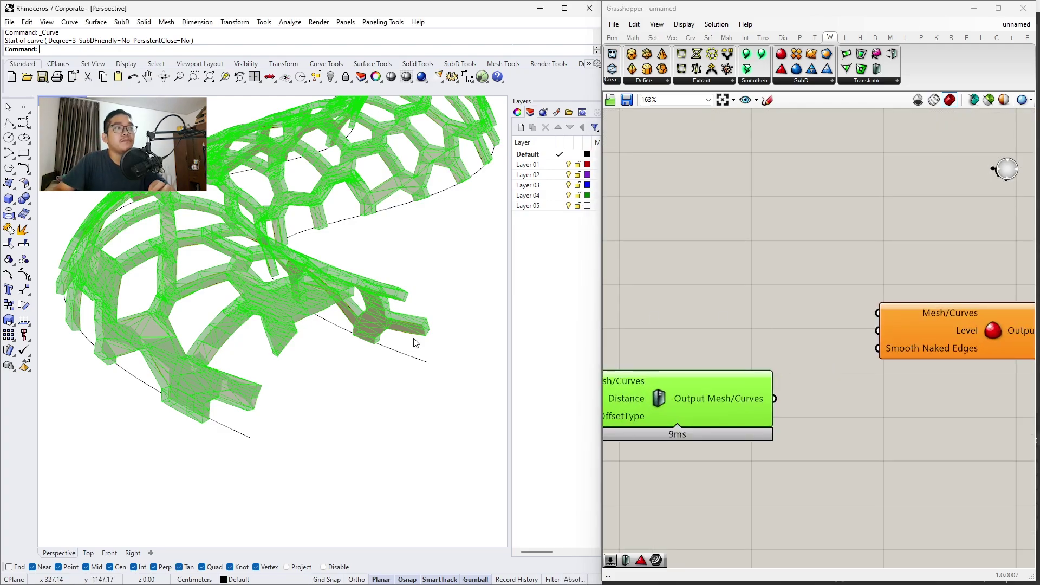
{"action": "right_click_drag", "start_coordinate": [344, 244], "coordinate": [405, 296]}
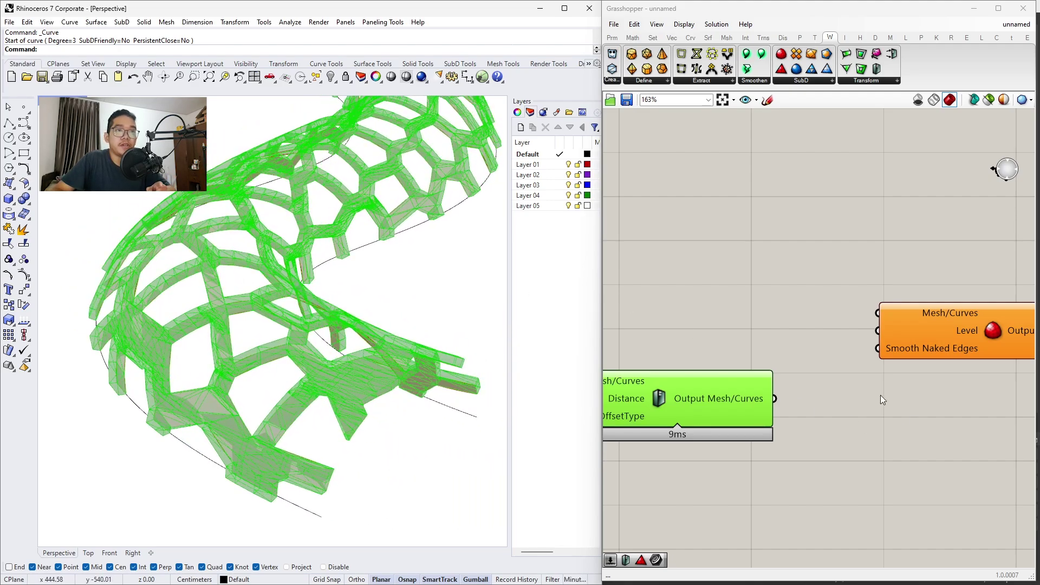
{"action": "left_click_drag", "start_coordinate": [880, 316], "coordinate": [781, 411]}
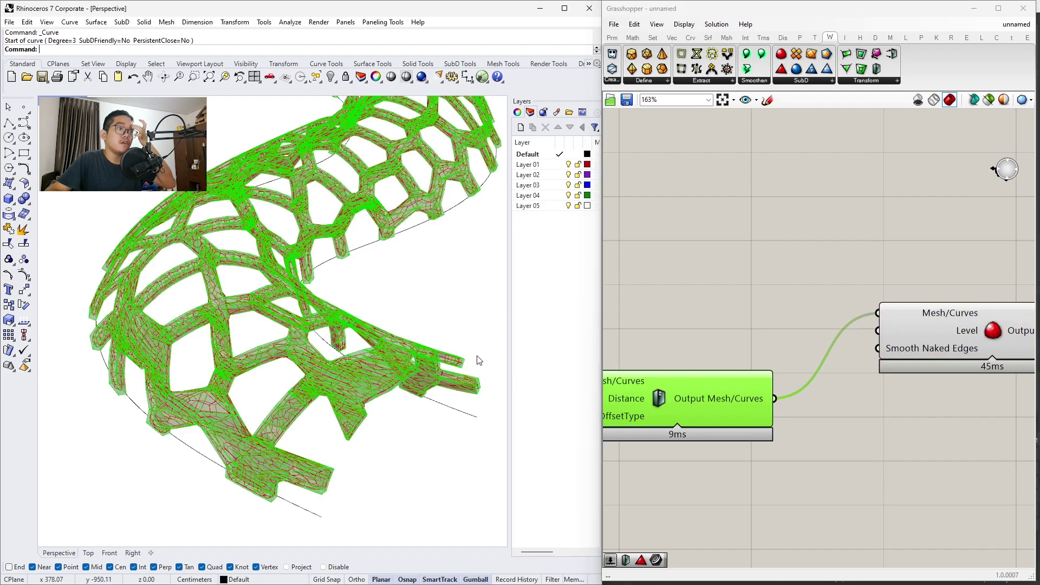
{"action": "right_click_drag", "start_coordinate": [477, 360], "coordinate": [492, 343]}
{"action": "scroll", "coordinate": [762, 349], "scroll_direction": "down", "scroll_amount": 1}
{"action": "scroll", "coordinate": [762, 349], "scroll_direction": "down", "scroll_amount": 5}
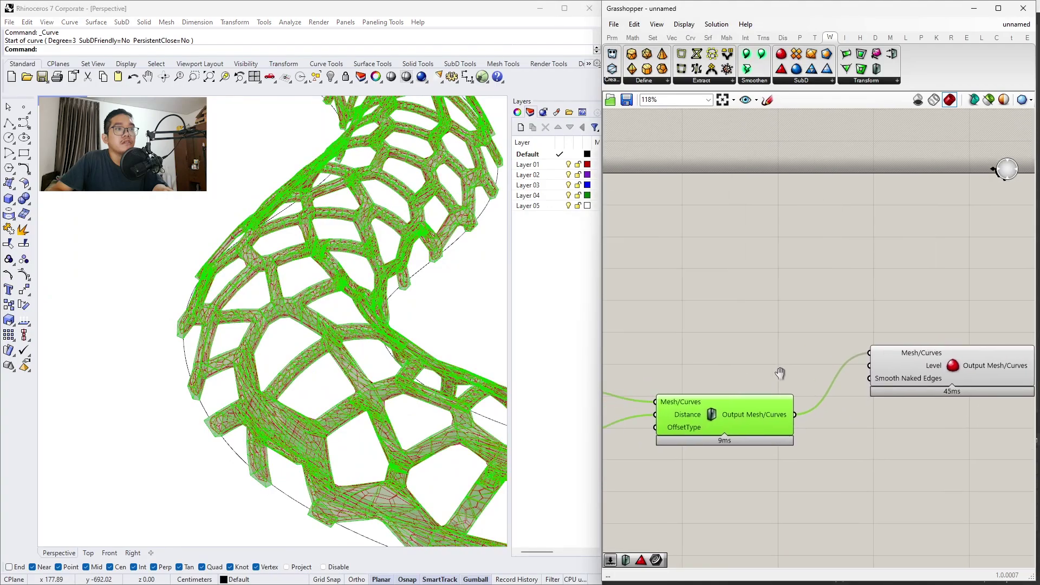
Create a number slider with value 200 and connect it to Populate Geometry's Count input to densify the lattice
{"action": "scroll", "coordinate": [761, 359], "scroll_direction": "up", "scroll_amount": 4}
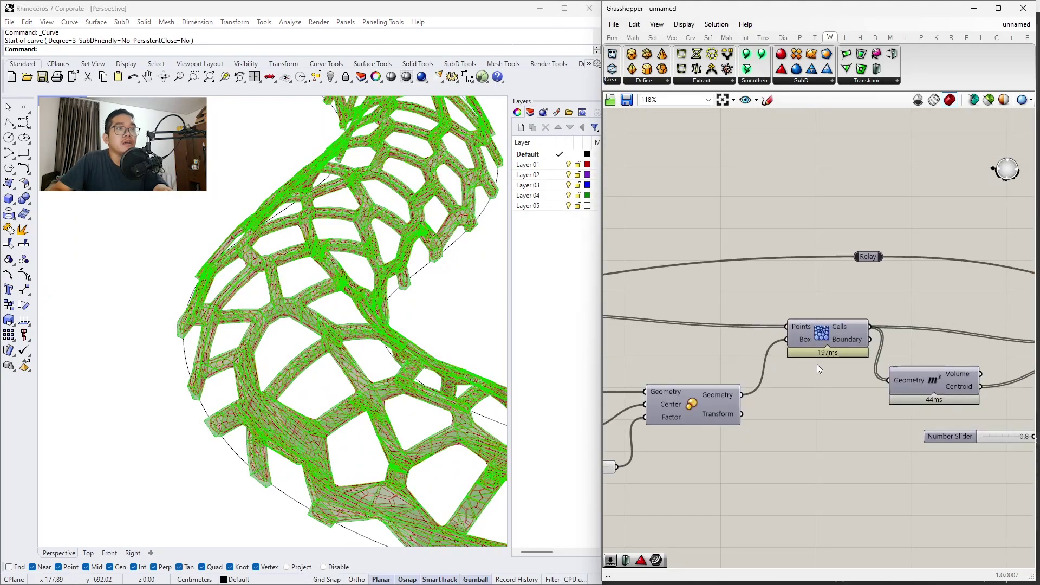
{"action": "right_click_drag", "start_coordinate": [477, 301], "coordinate": [374, 325]}
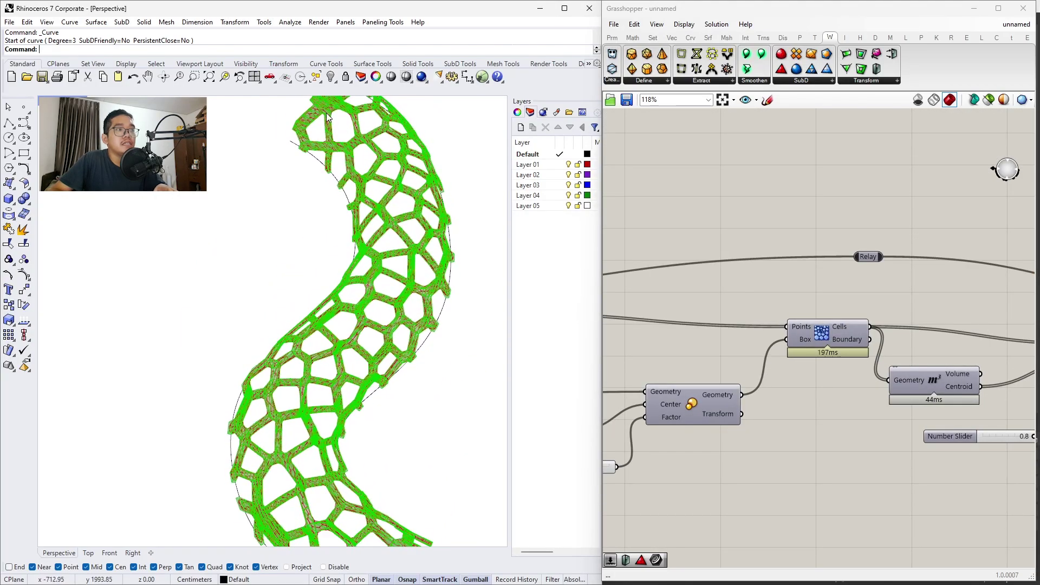
{"action": "right_click_drag", "start_coordinate": [349, 430], "coordinate": [258, 329]}
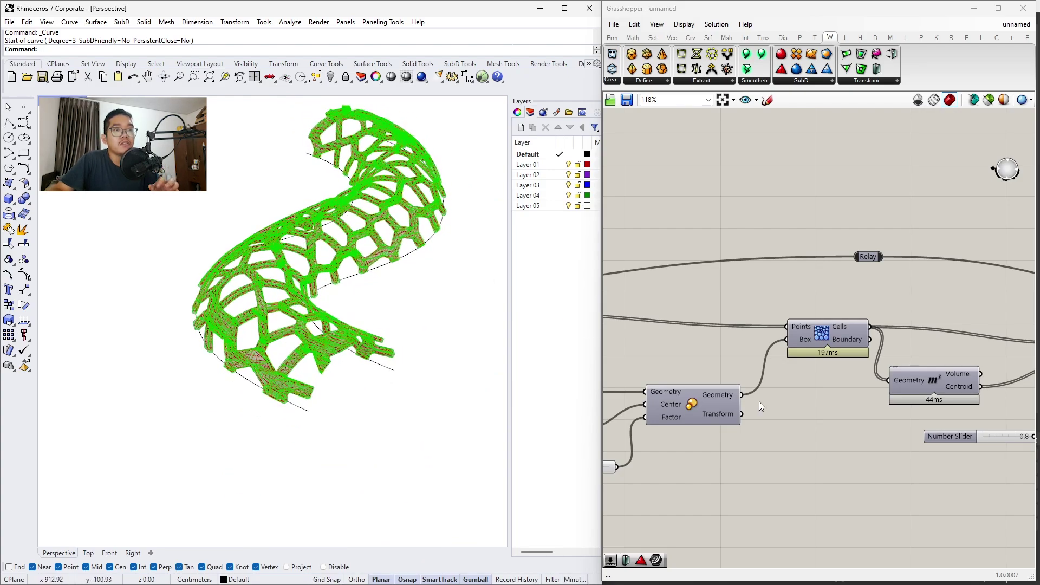
{"action": "scroll", "coordinate": [759, 401], "scroll_direction": "down", "scroll_amount": 3}
{"action": "scroll", "coordinate": [768, 352], "scroll_direction": "up", "scroll_amount": 4}
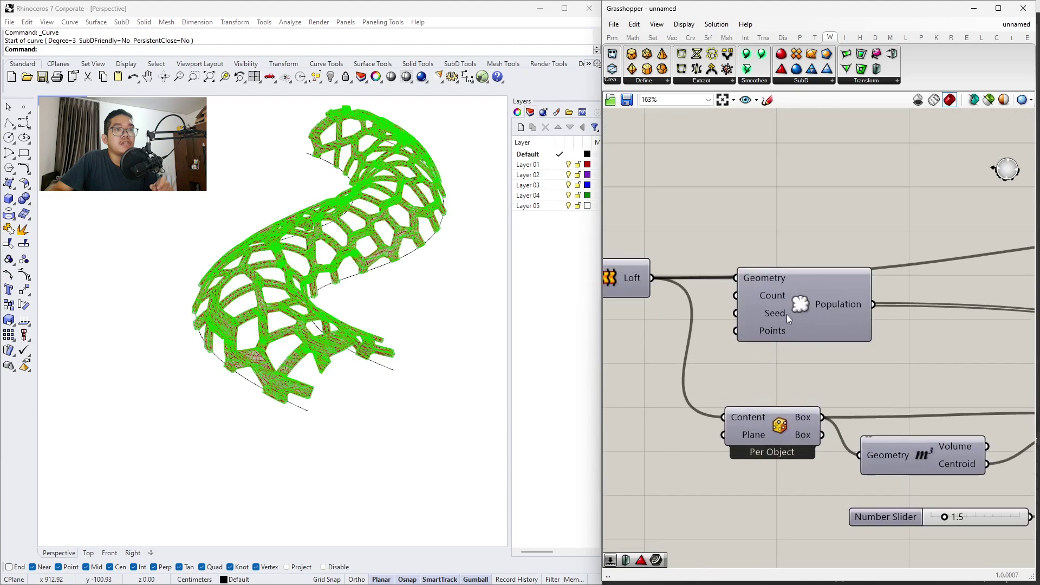
{"action": "left_click", "coordinate": [792, 278]}
{"action": "right_click_drag", "start_coordinate": [792, 325], "coordinate": [845, 381]}
{"action": "double_click", "coordinate": [684, 412]}
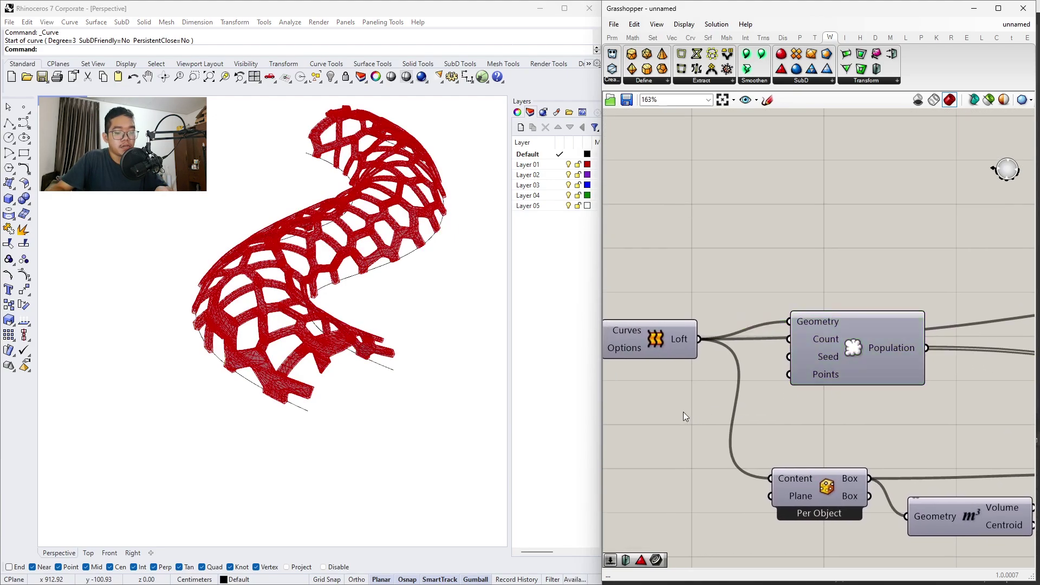
{"action": "type", "text": "200"}
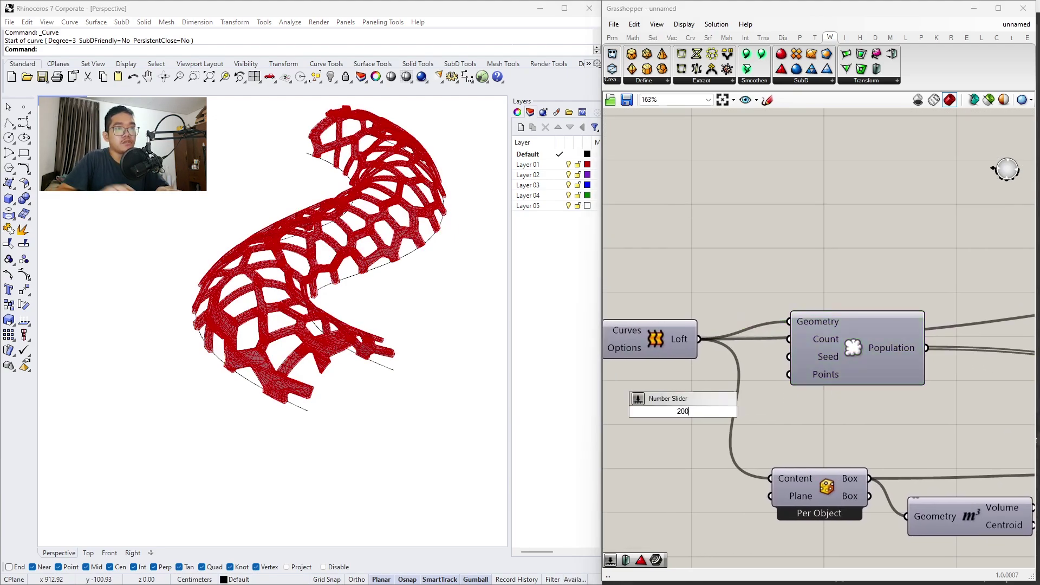
{"action": "key", "text": "Return"}
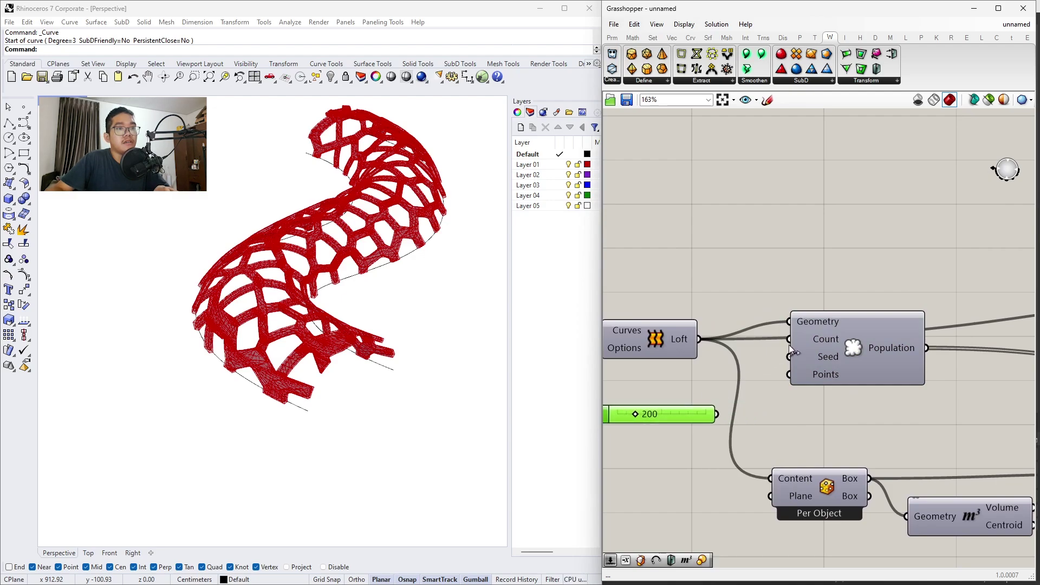
{"action": "left_click_drag", "start_coordinate": [790, 340], "coordinate": [720, 421]}
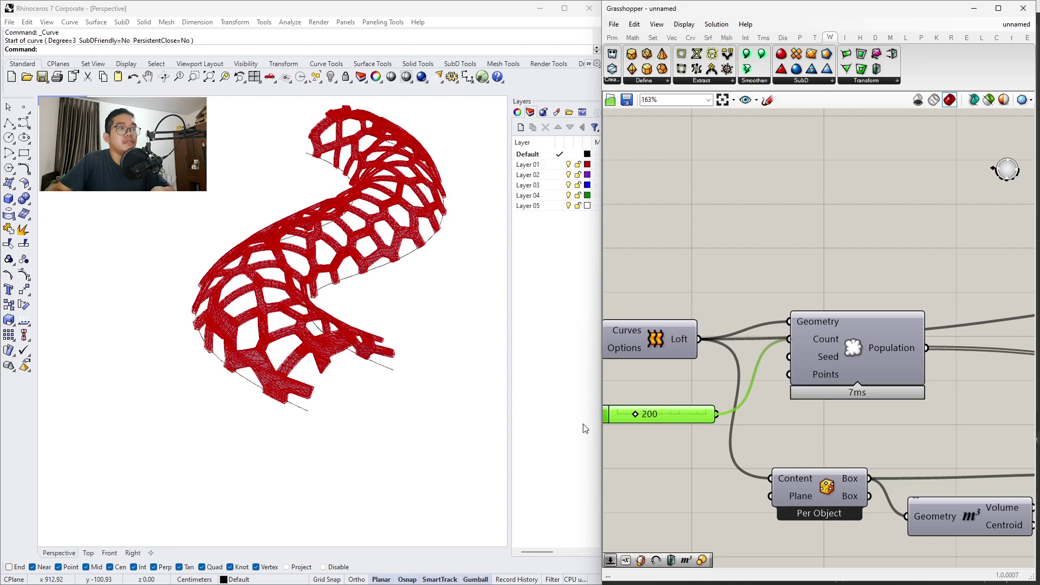
{"action": "right_click_drag", "start_coordinate": [488, 395], "coordinate": [450, 388]}
{"action": "scroll", "coordinate": [450, 388], "scroll_direction": "down", "scroll_amount": 5}
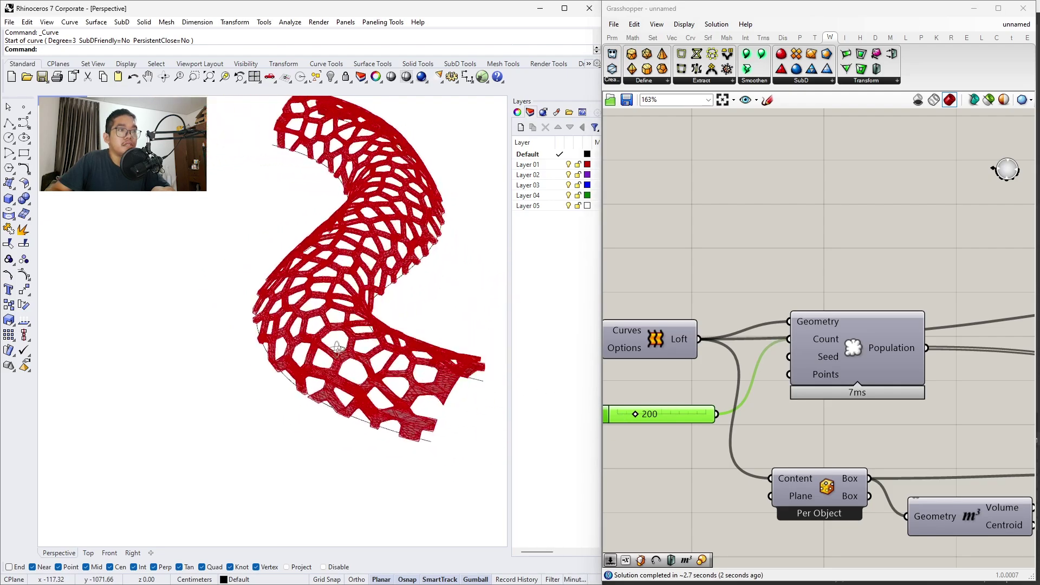
Bake the Output Mesh/Curves of Catmull-Clark Subdivision into Rhino, keeping the offered bake attributes
{"action": "scroll", "coordinate": [818, 424], "scroll_direction": "down", "scroll_amount": 3}
{"action": "right_click_drag", "start_coordinate": [818, 424], "coordinate": [714, 394]}
{"action": "right_click_drag", "start_coordinate": [948, 395], "coordinate": [677, 395]}
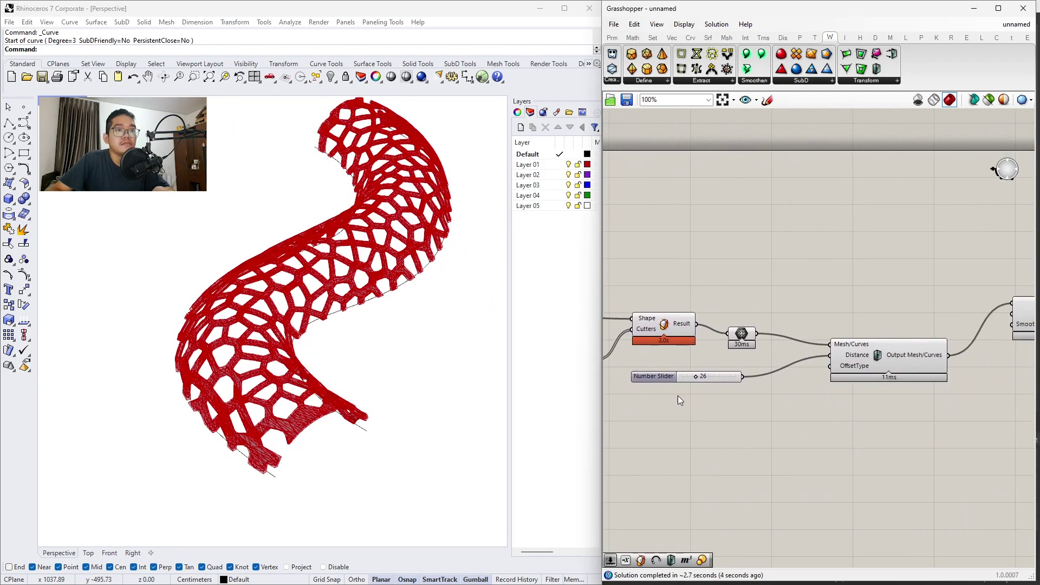
{"action": "right_click_drag", "start_coordinate": [770, 396], "coordinate": [681, 394]}
{"action": "left_click", "coordinate": [809, 336]}
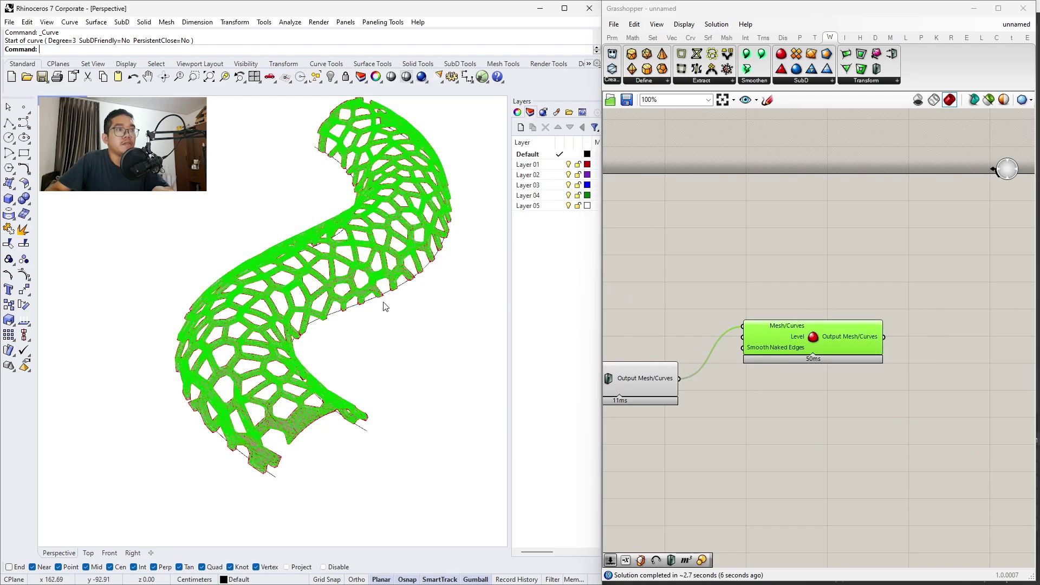
{"action": "right_click_drag", "start_coordinate": [385, 302], "coordinate": [415, 342]}
{"action": "right_click", "coordinate": [846, 336]}
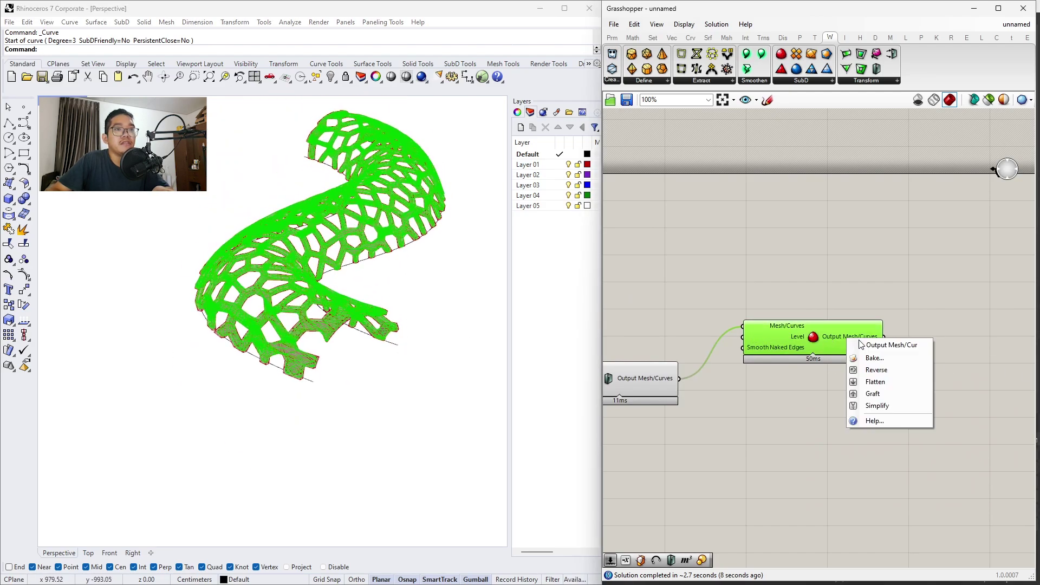
{"action": "left_click", "coordinate": [895, 370]}
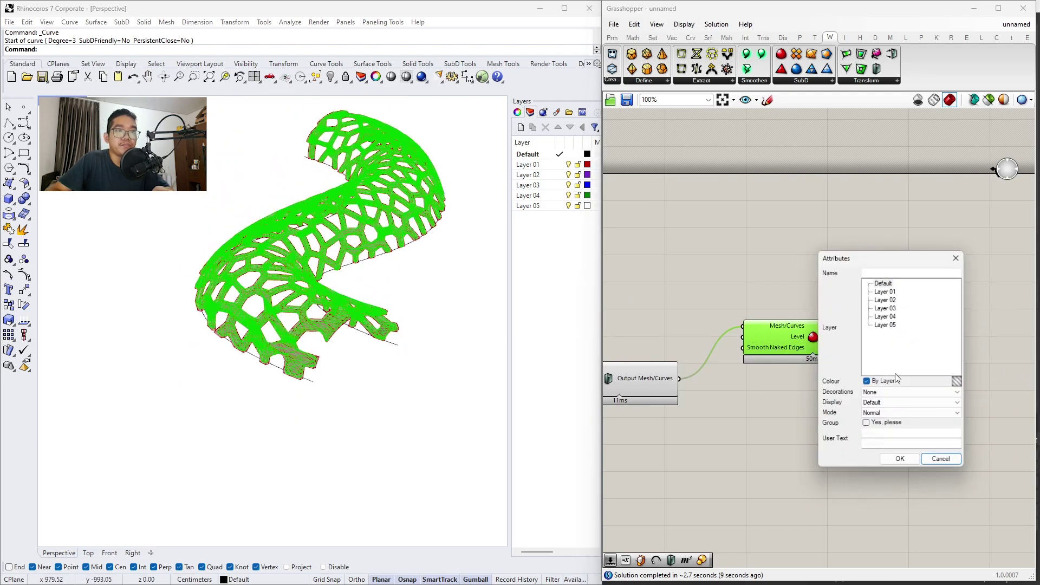
{"action": "left_click", "coordinate": [900, 459]}
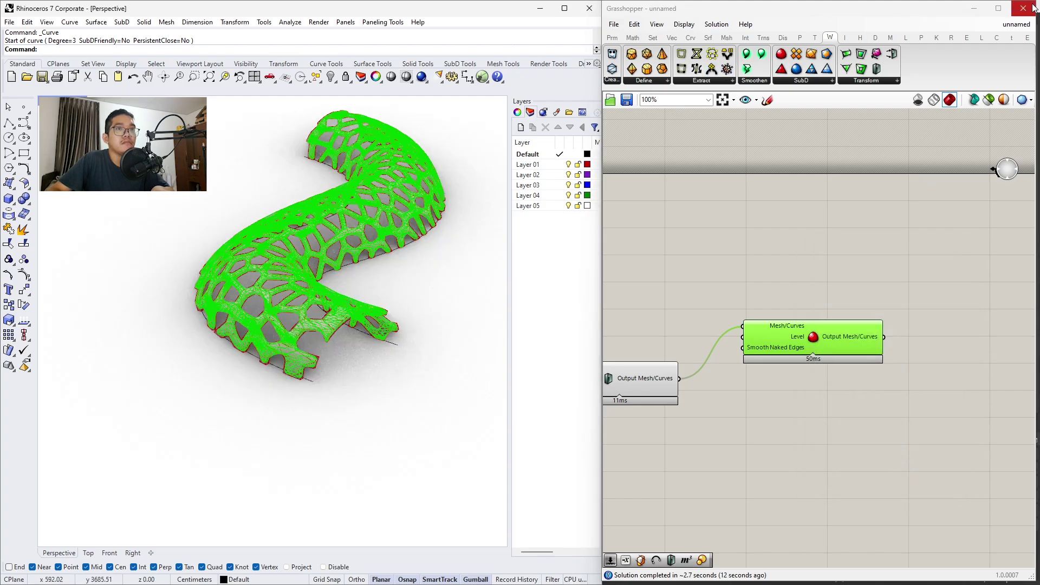
Switch to a maximized Rhino window, move the baked lattice mesh clear of the green Grasshopper preview and inspect it up close
{"action": "left_click", "coordinate": [973, 8]}
{"action": "left_click", "coordinate": [564, 8]}
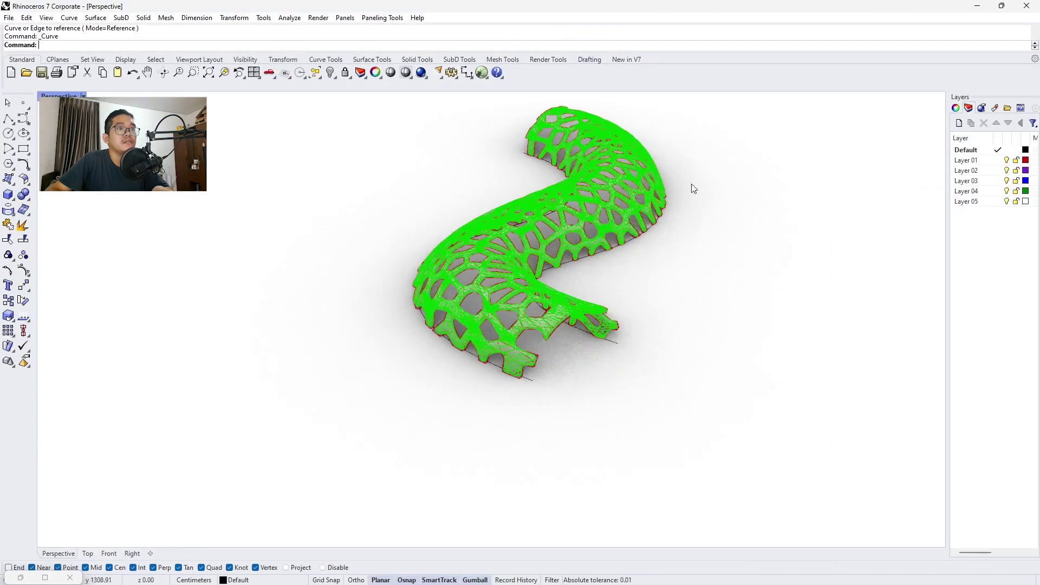
{"action": "right_click_drag", "start_coordinate": [692, 184], "coordinate": [597, 236]}
{"action": "left_click", "coordinate": [597, 235]}
{"action": "left_click_drag", "start_coordinate": [597, 235], "coordinate": [542, 317]}
{"action": "right_click_drag", "start_coordinate": [542, 316], "coordinate": [429, 311], "text": "shift"}
{"action": "key", "text": "Escape"}
{"action": "scroll", "coordinate": [686, 352], "scroll_direction": "up", "scroll_amount": 5}
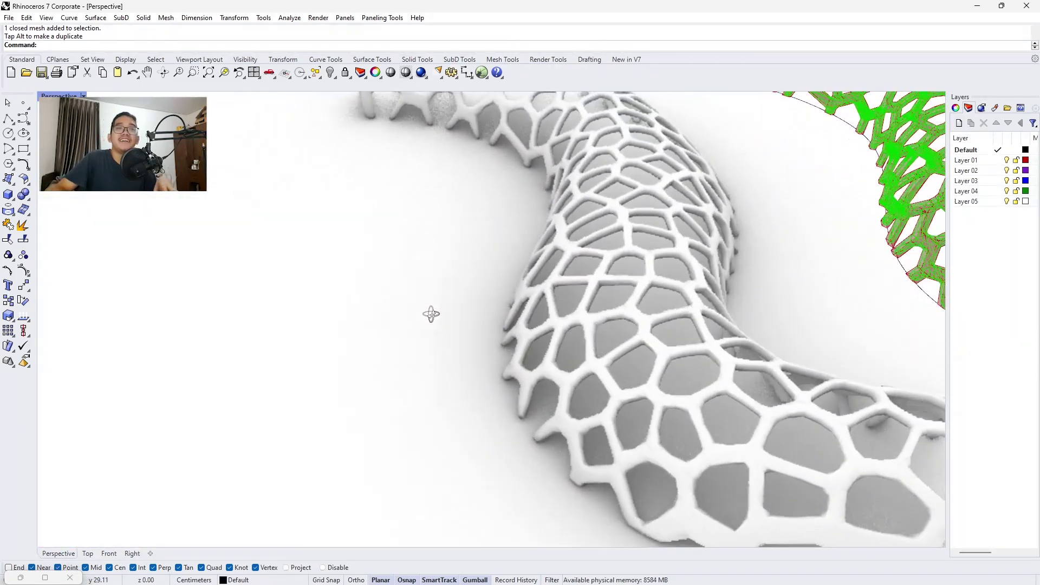
{"action": "scroll", "coordinate": [613, 360], "scroll_direction": "down", "scroll_amount": 3}
{"action": "right_click_drag", "start_coordinate": [613, 360], "coordinate": [573, 310]}
{"action": "scroll", "coordinate": [614, 350], "scroll_direction": "up", "scroll_amount": 5}
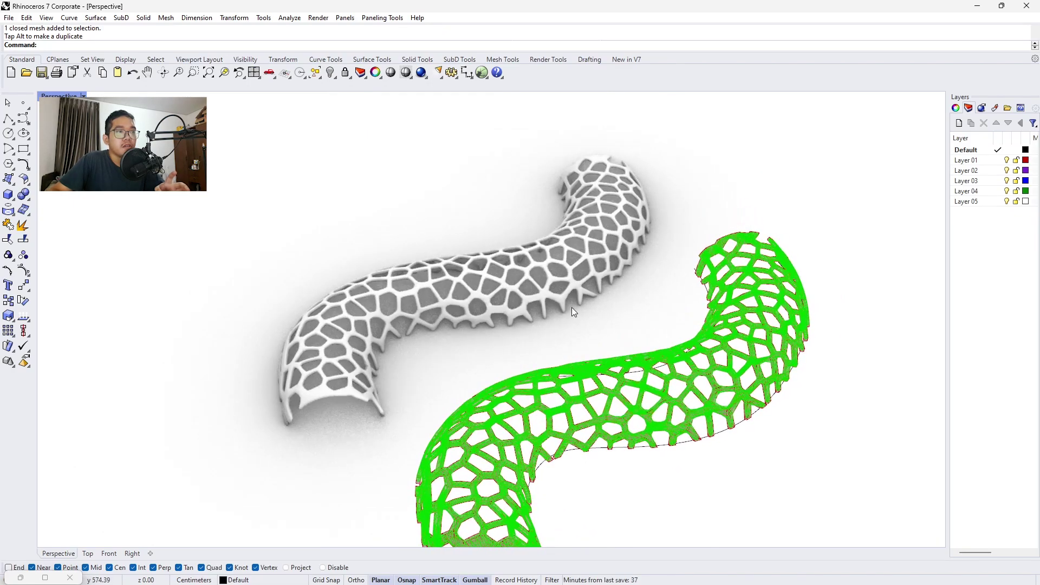